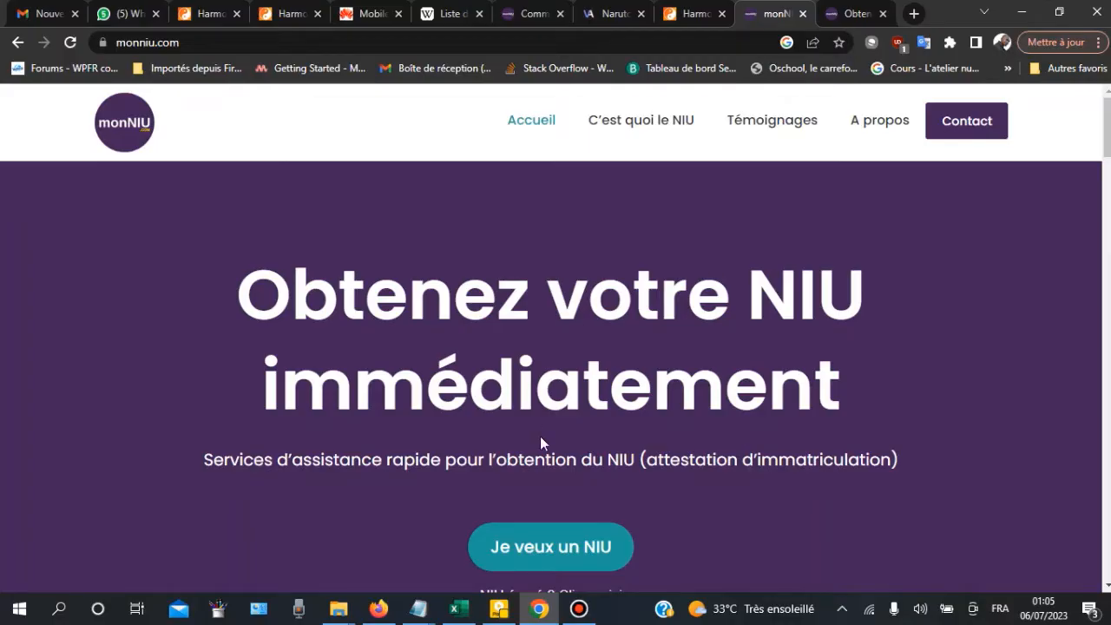
# Step: Browse the monNIU homepage and NIU article, ending on the article's sample registration attestation
pyautogui.click(855, 13)
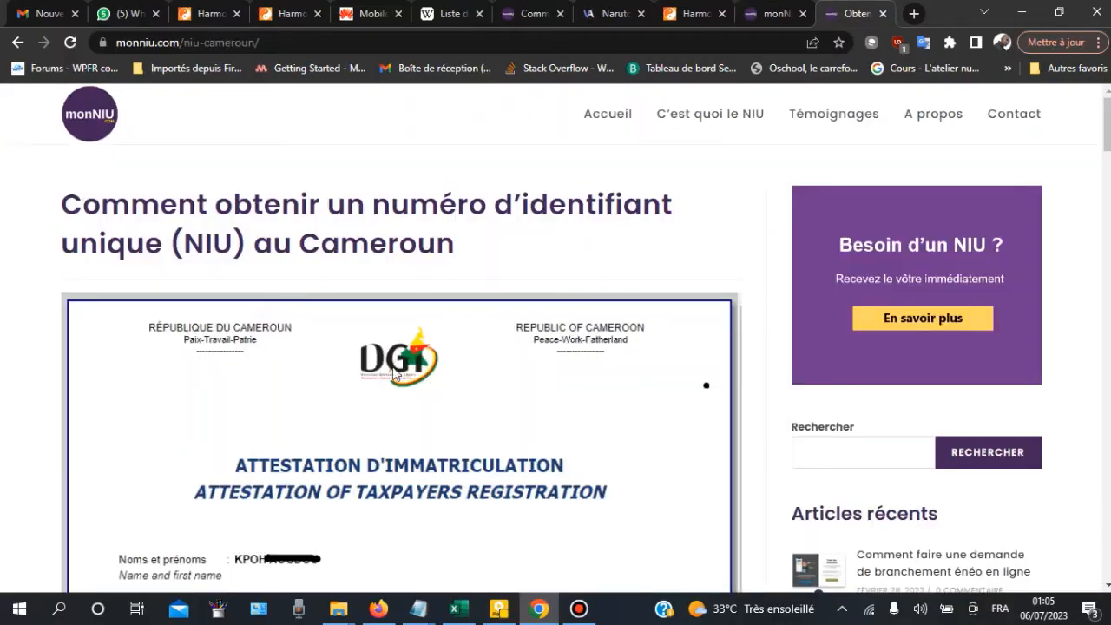
pyautogui.scroll(-2, 317, 276)
pyautogui.scroll(1, 330, 273)
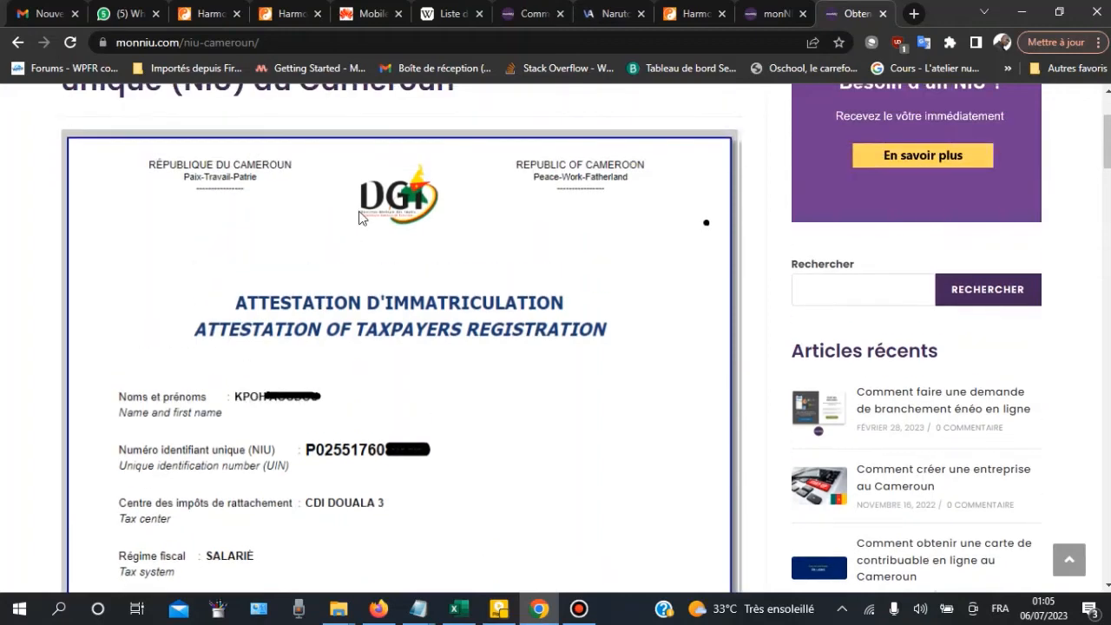
pyautogui.scroll(-2, 347, 256)
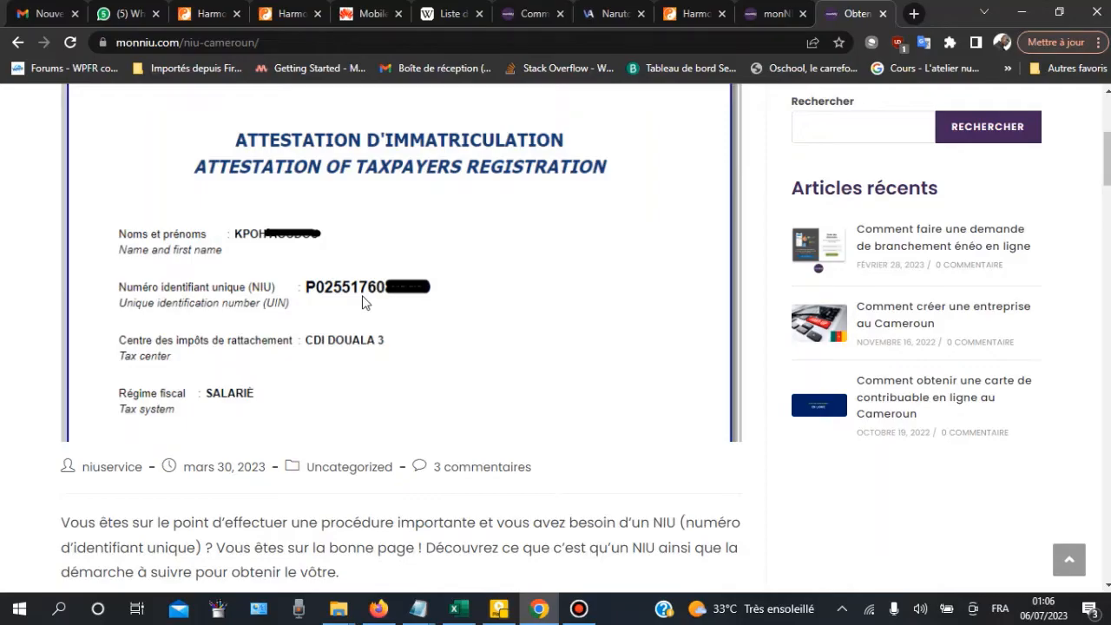
pyautogui.scroll(3, 363, 302)
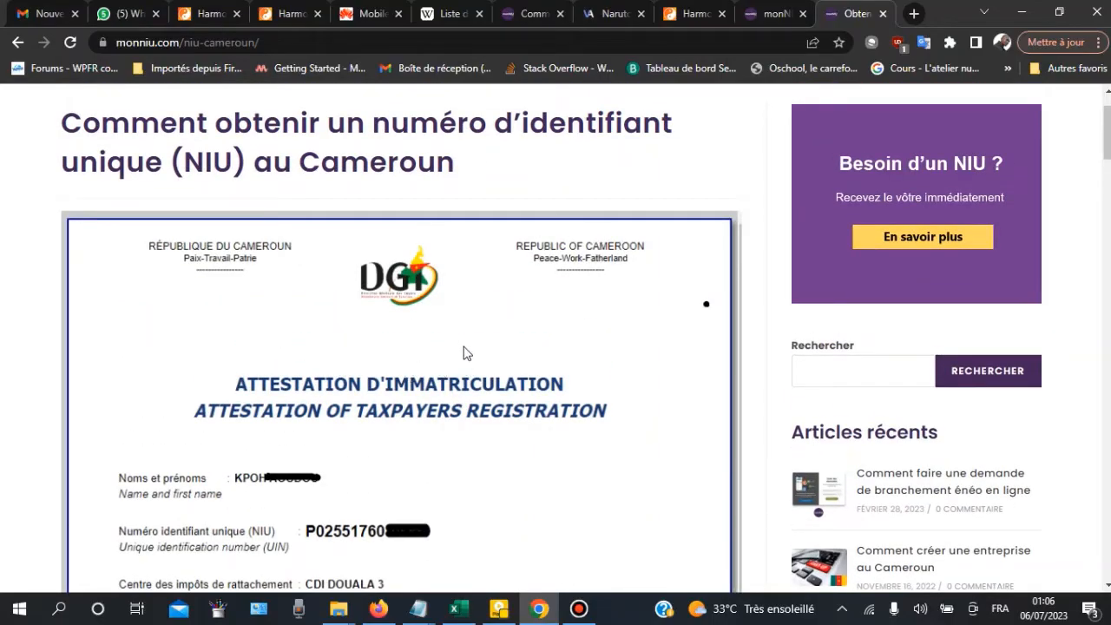
pyautogui.scroll(-2, 469, 352)
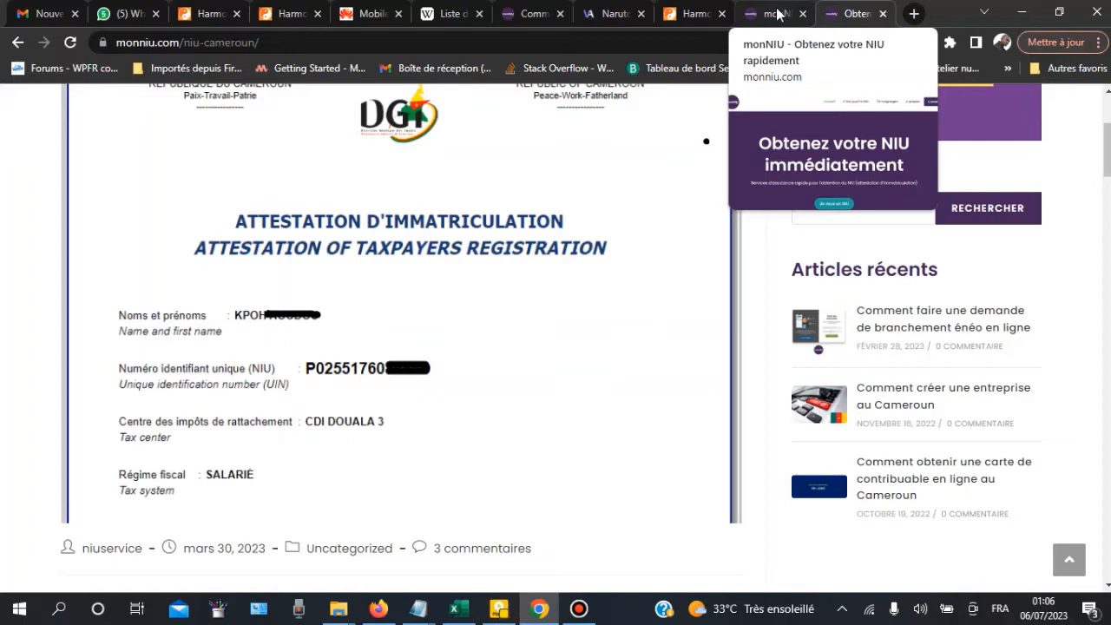
pyautogui.click(778, 15)
pyautogui.scroll(-2, 618, 302)
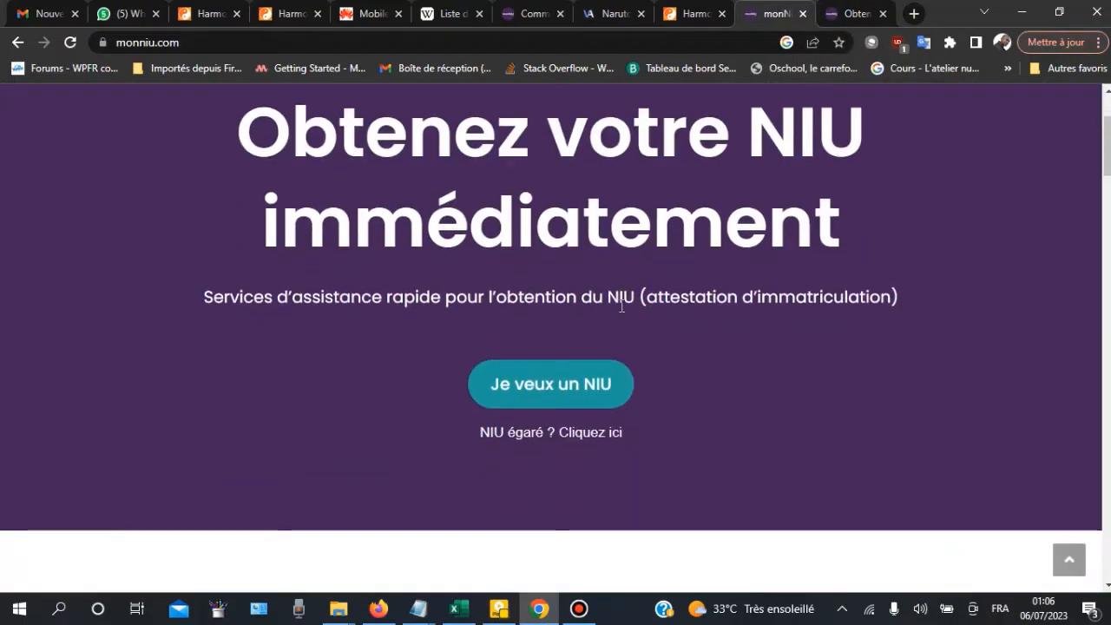
pyautogui.scroll(1, 633, 313)
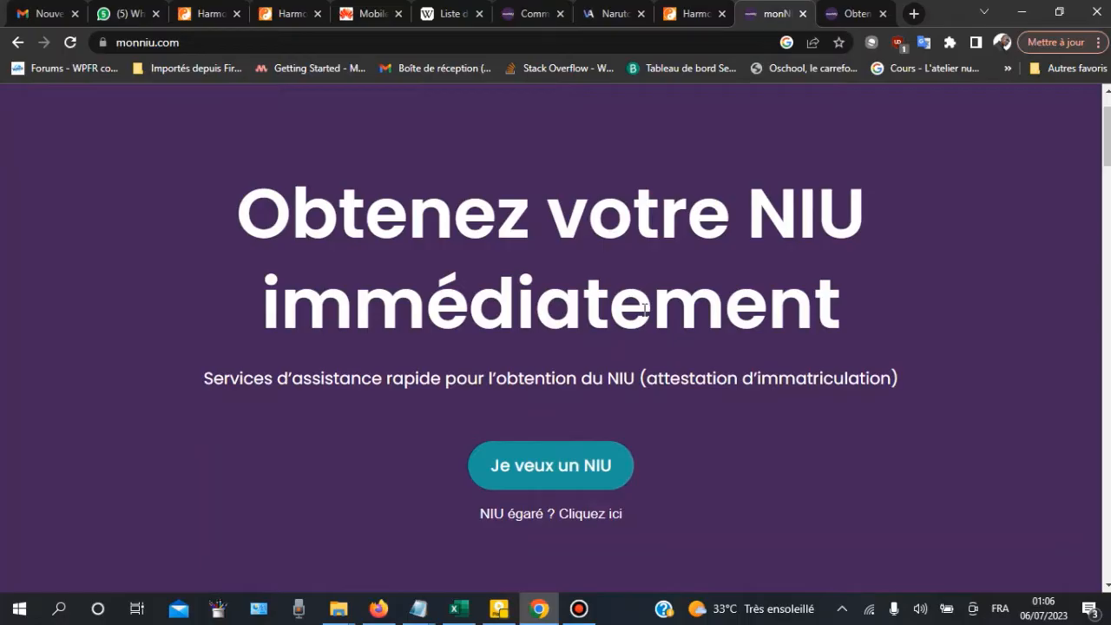
pyautogui.click(862, 14)
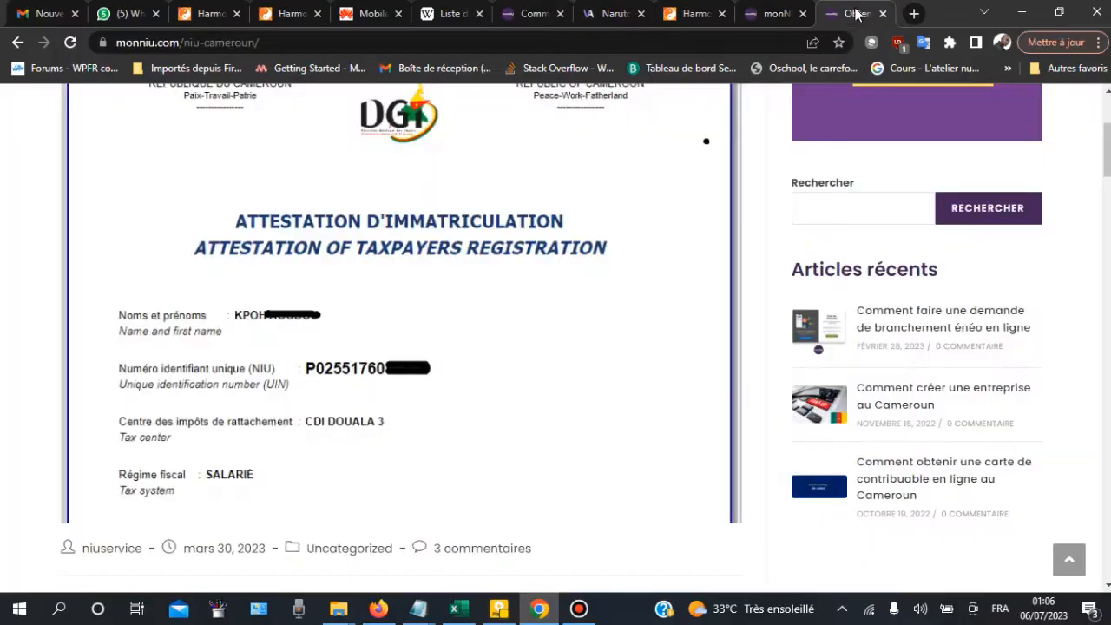
# Step: Load the impots.cm website in the current tab
pyautogui.click(495, 39)
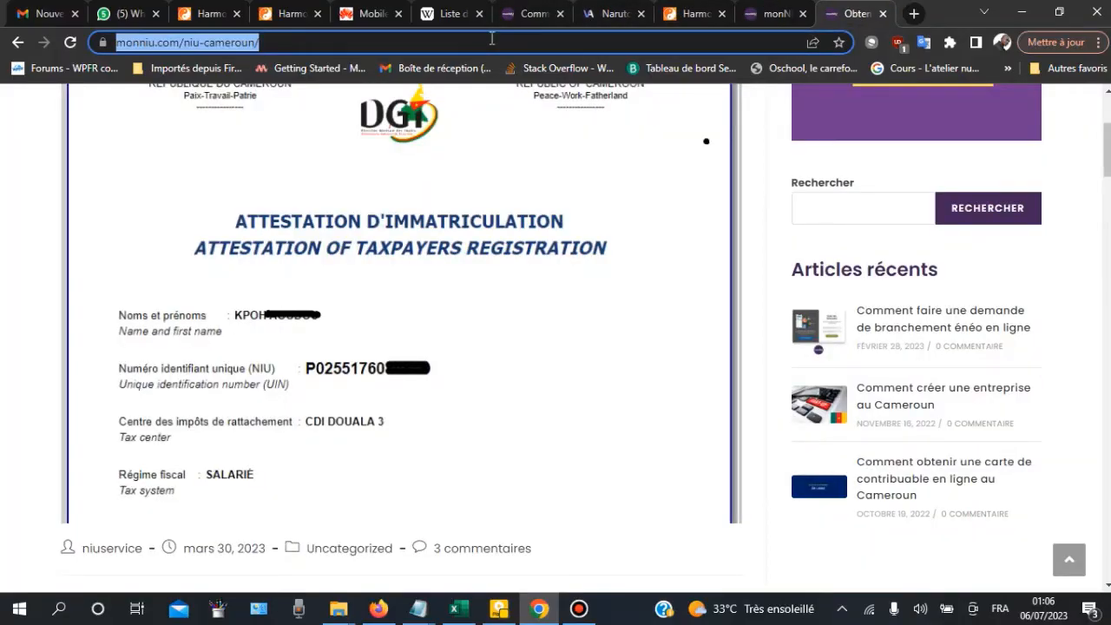
pyautogui.write('i')
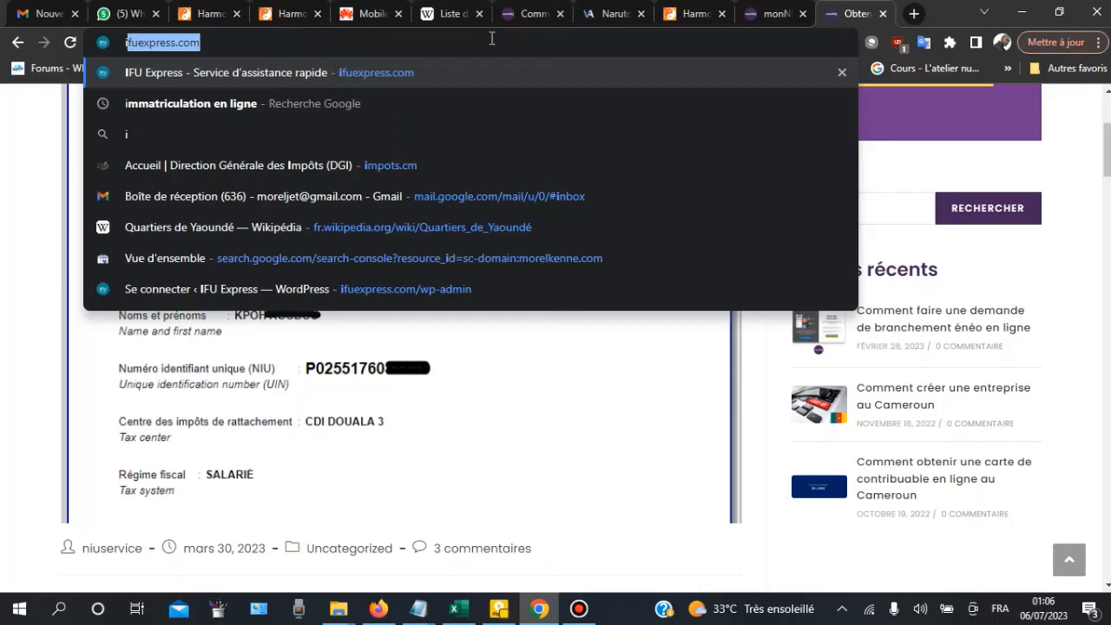
pyautogui.write('mpots')
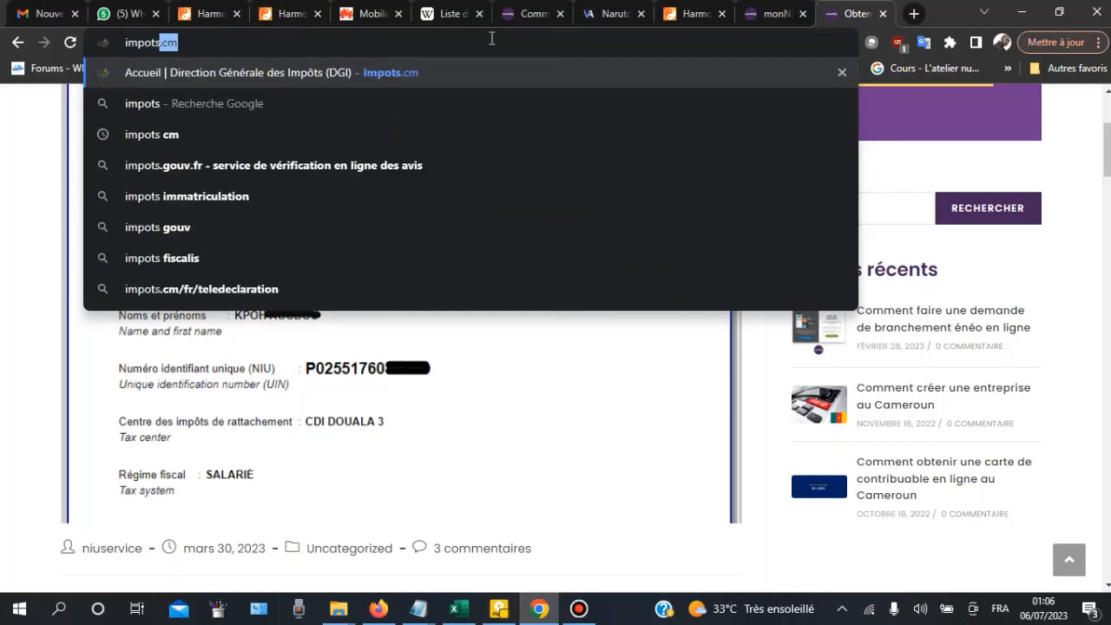
pyautogui.write('.cm')
pyautogui.press('Return')
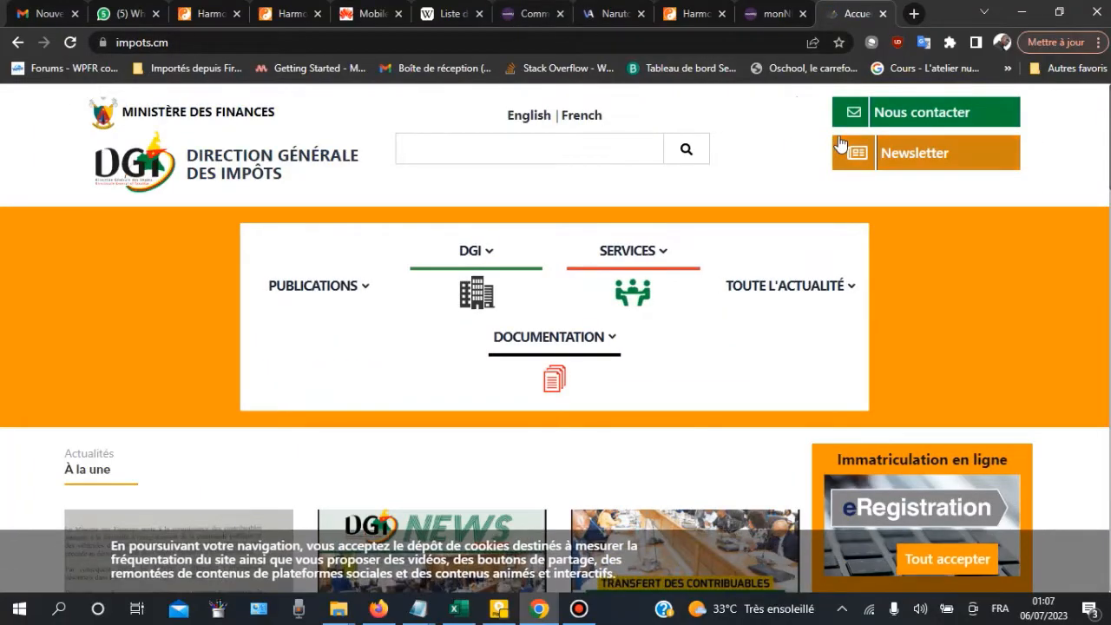
# Step: Open the 'Immatriculation en ligne' eRegistration page in a new tab and view it
pyautogui.scroll(-3, 825, 152)
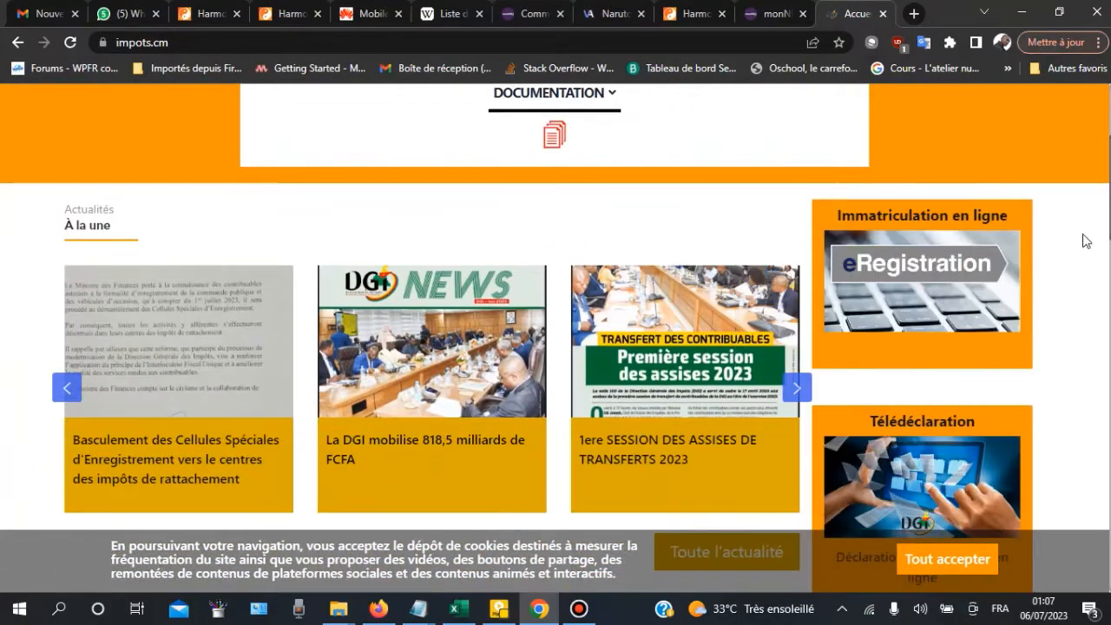
pyautogui.scroll(-1, 944, 216)
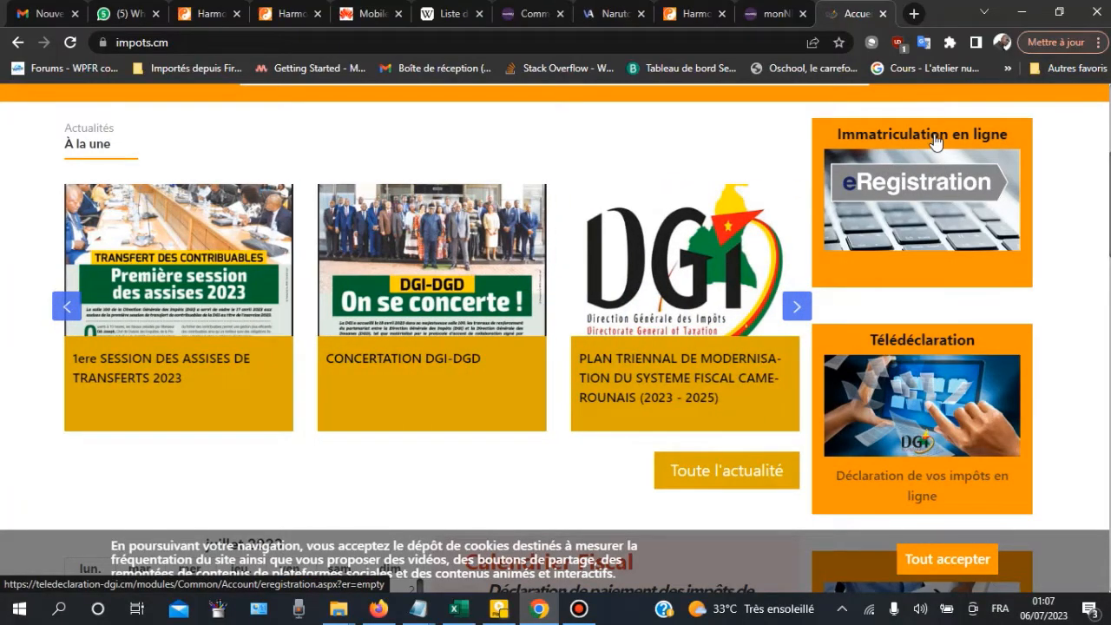
pyautogui.click(936, 142)
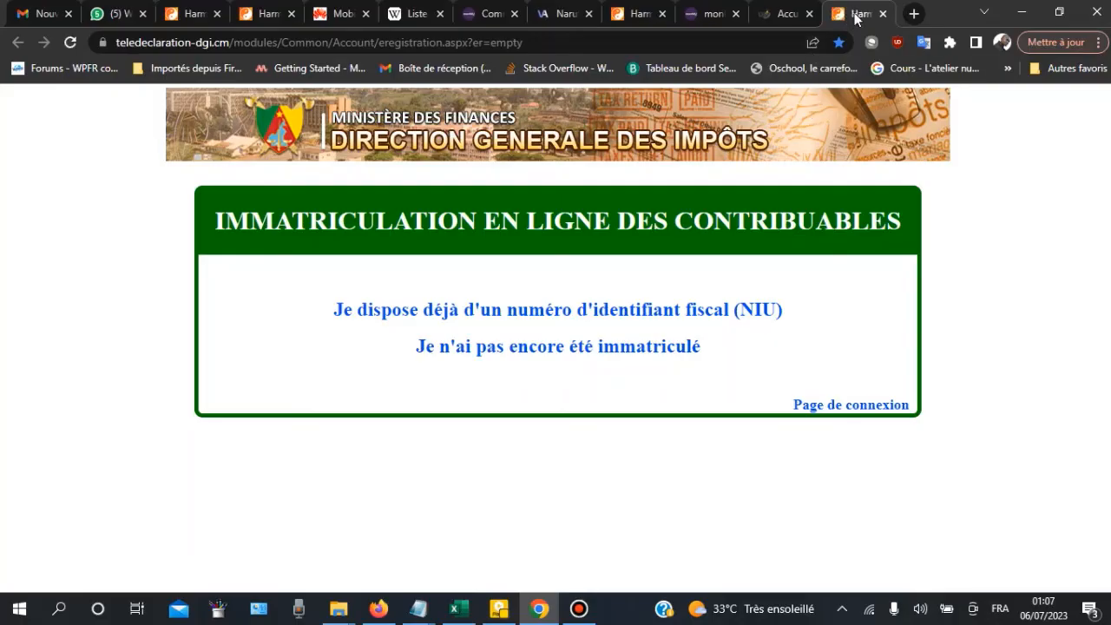
pyautogui.click(791, 19)
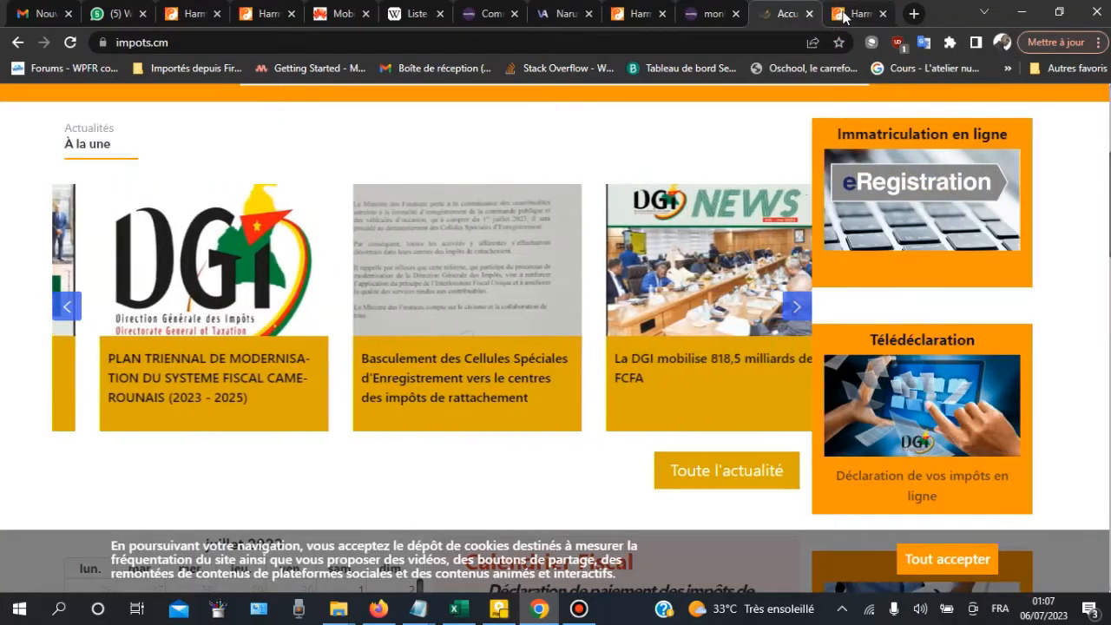
pyautogui.click(851, 15)
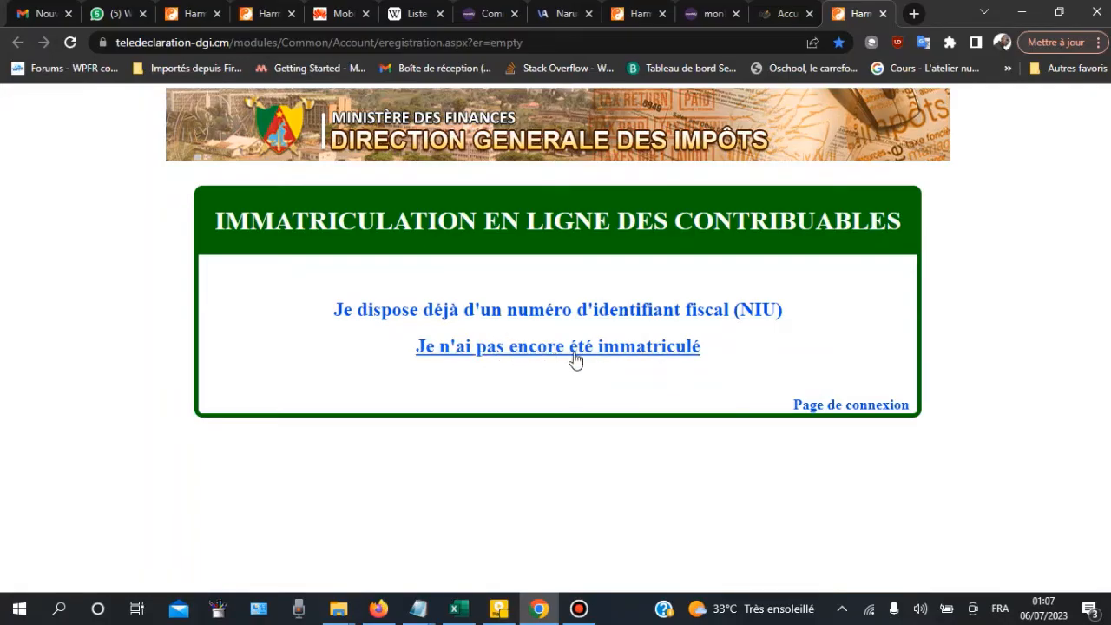
# Step: Choose 'Je n'ai pas encore été immatriculé' as personne physique, certify the legal provisions and continue
pyautogui.click(536, 348)
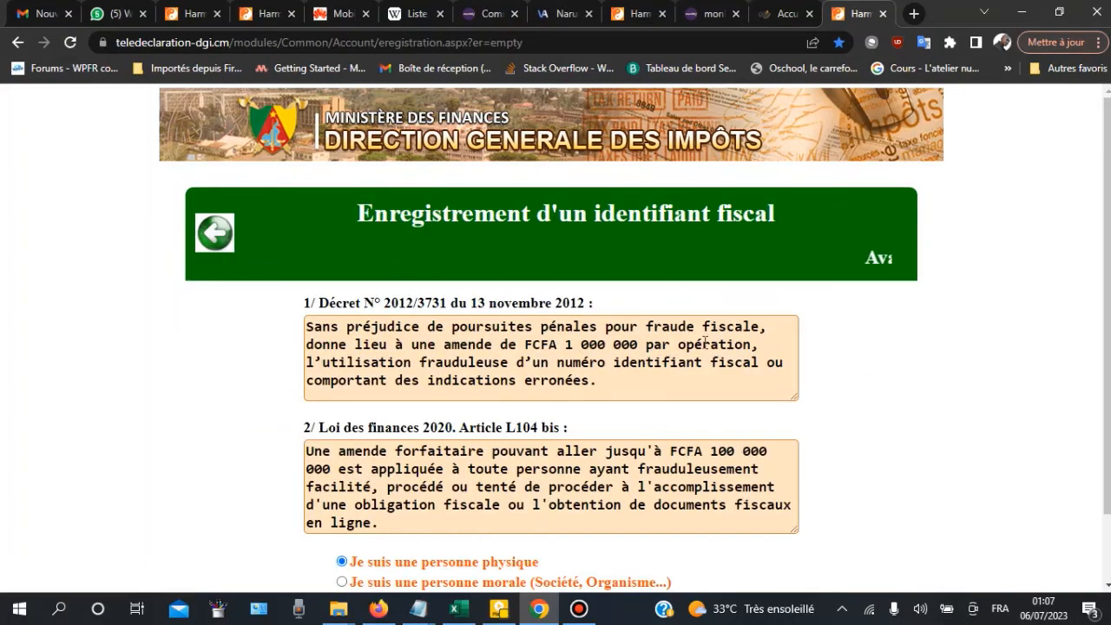
pyautogui.scroll(-2, 469, 295)
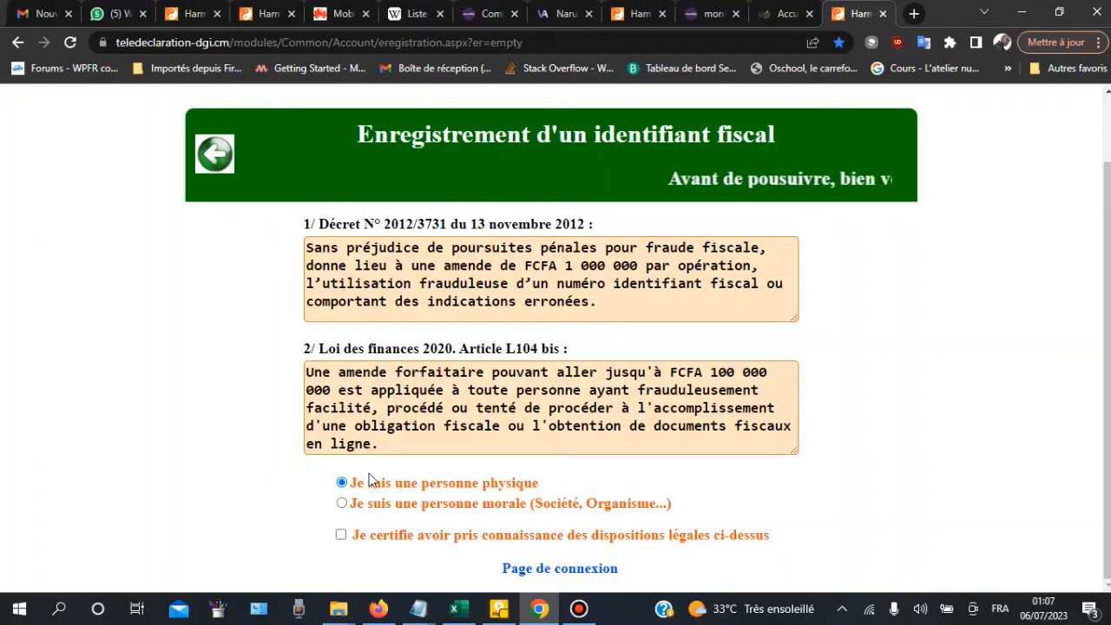
pyautogui.click(341, 535)
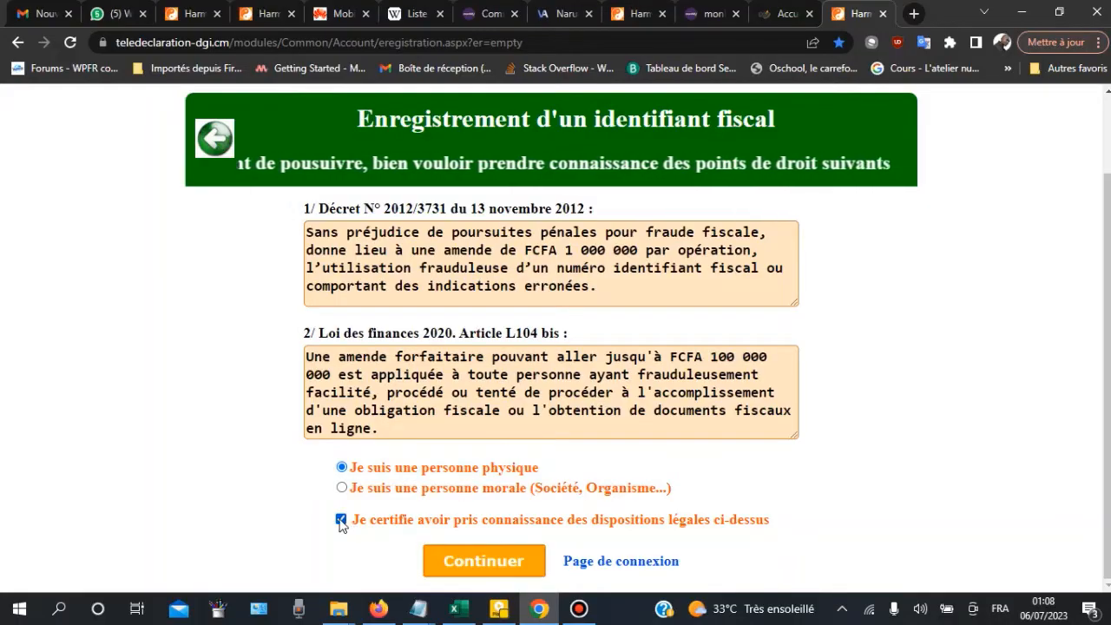
pyautogui.click(486, 561)
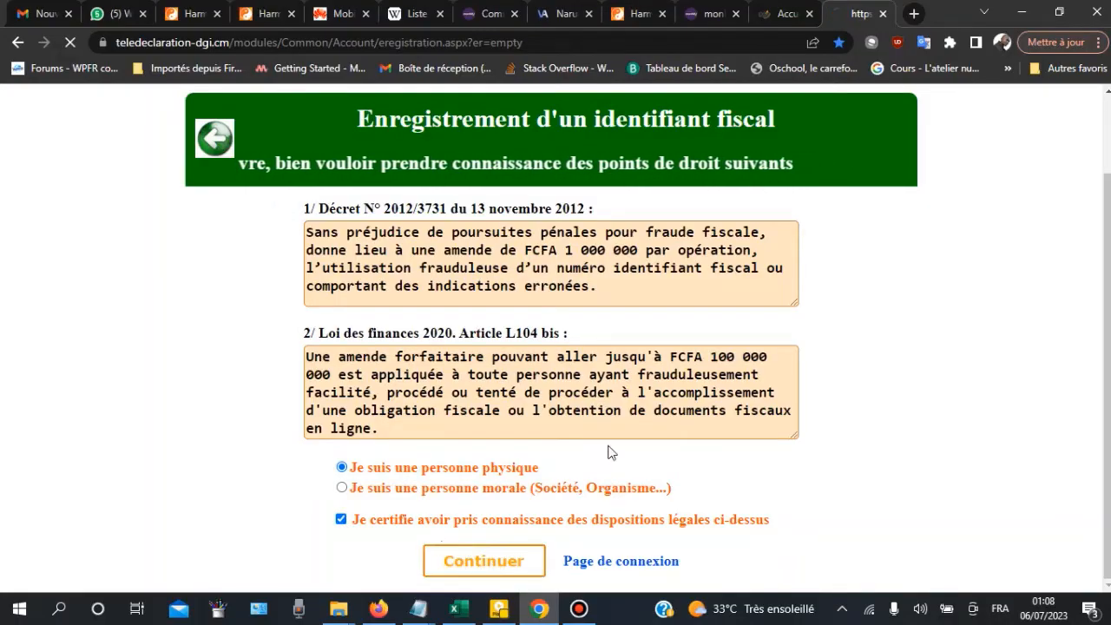
pyautogui.scroll(-1, 438, 269)
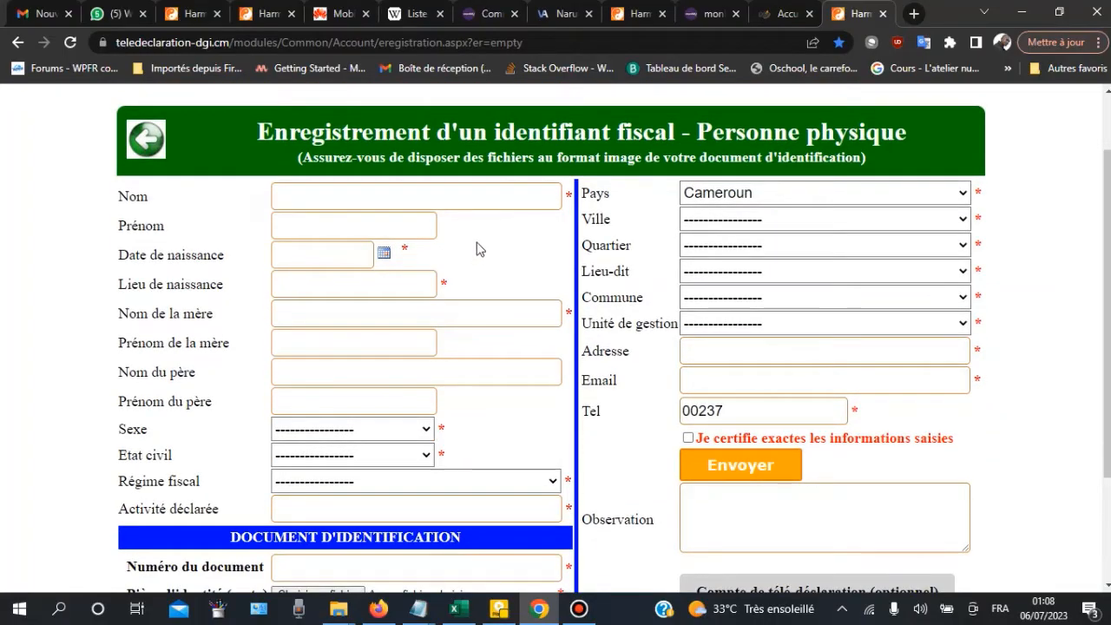
# Step: Enter the applicant's surname and first name in the Nom and Prénom fields
pyautogui.click(412, 192)
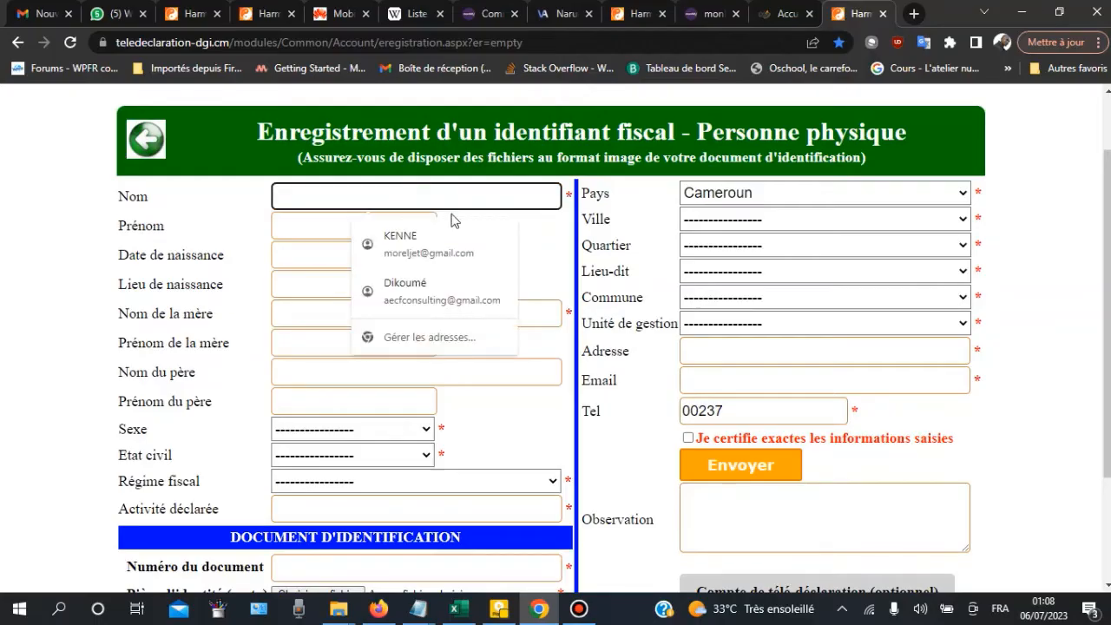
pyautogui.click(546, 265)
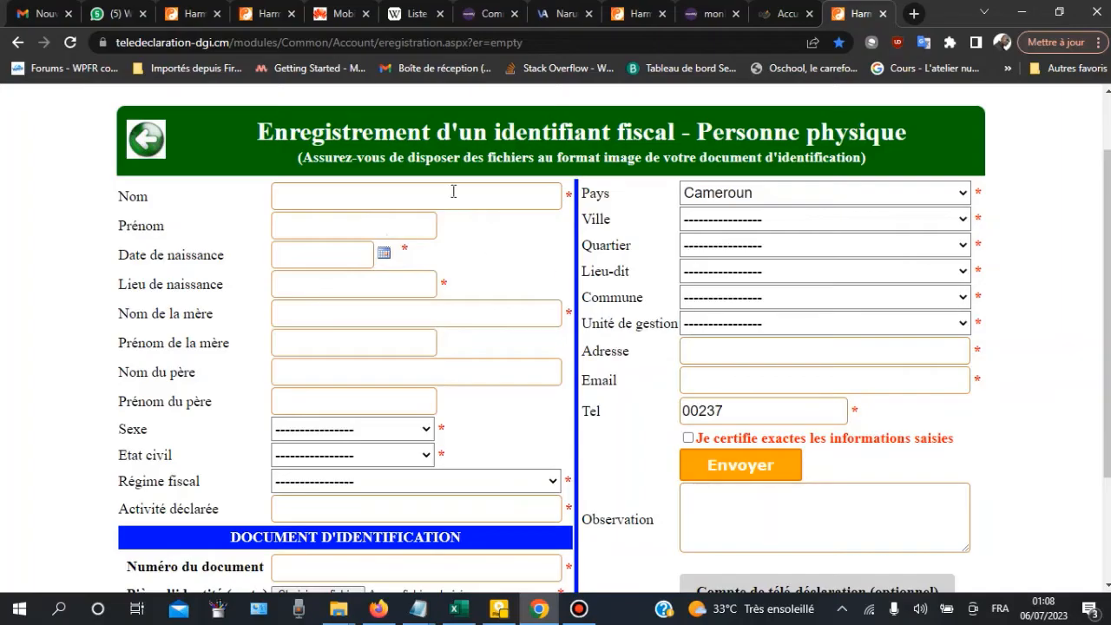
pyautogui.click(454, 193)
pyautogui.click(564, 261)
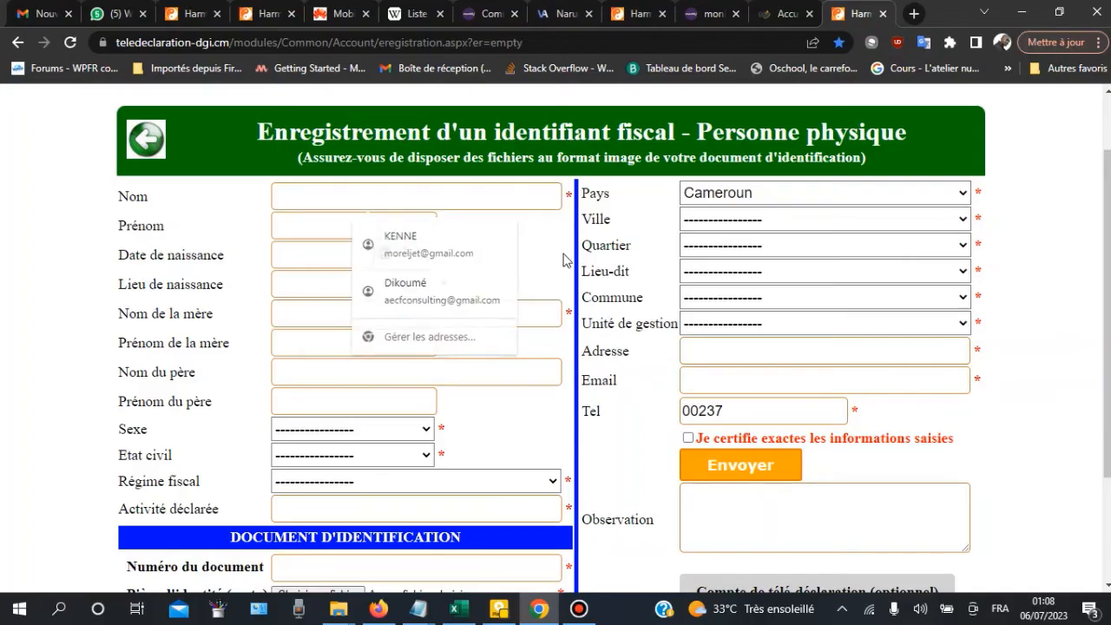
pyautogui.click(404, 195)
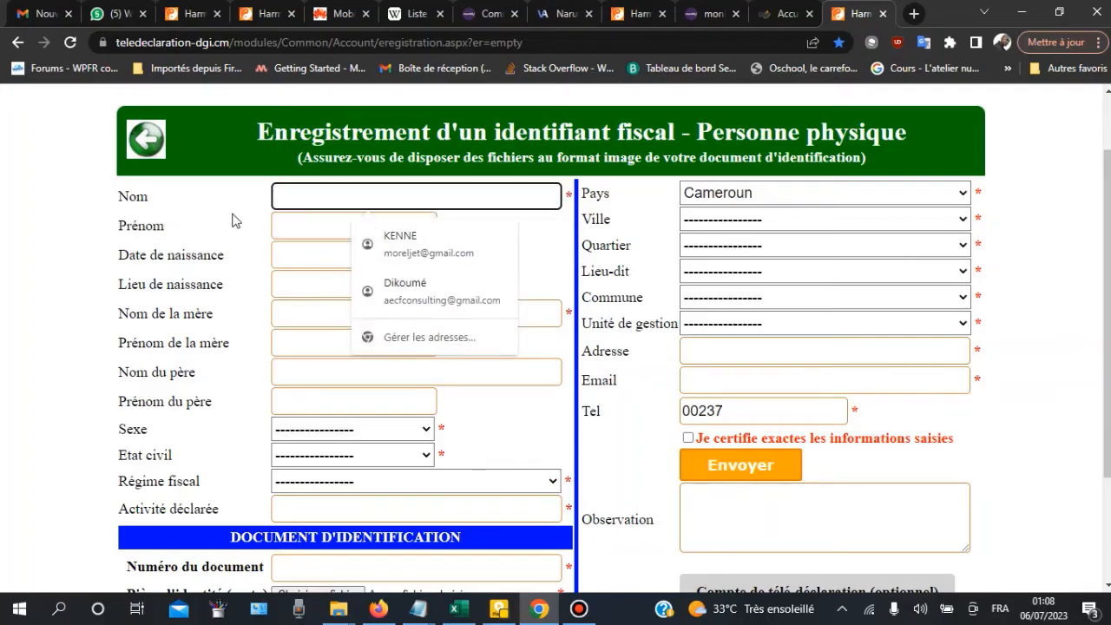
pyautogui.click(409, 185)
pyautogui.click(409, 187)
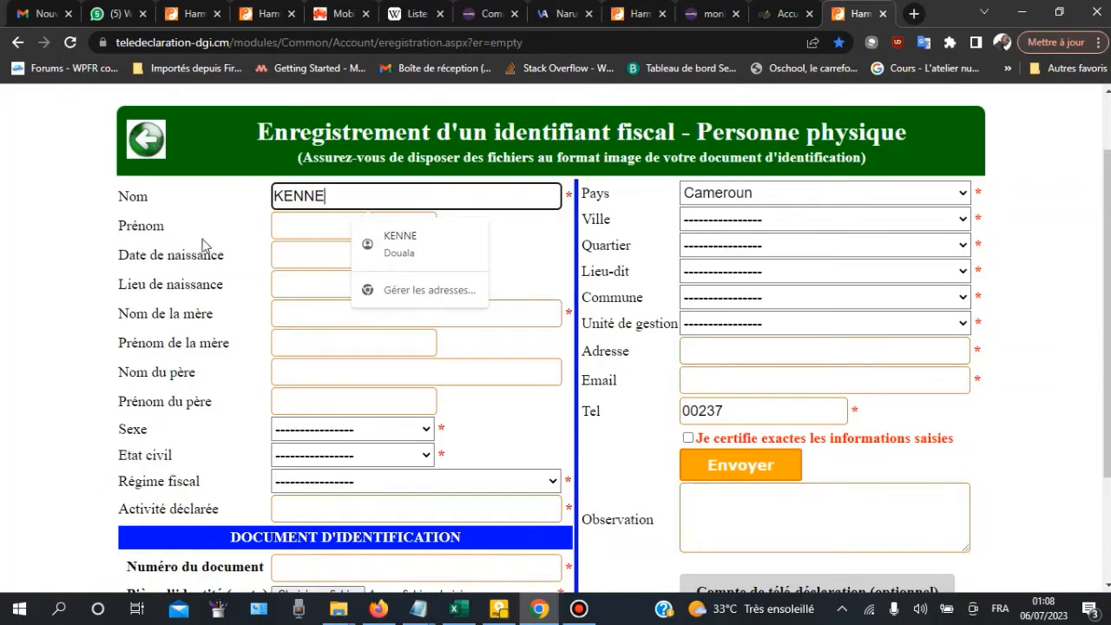
pyautogui.click(296, 226)
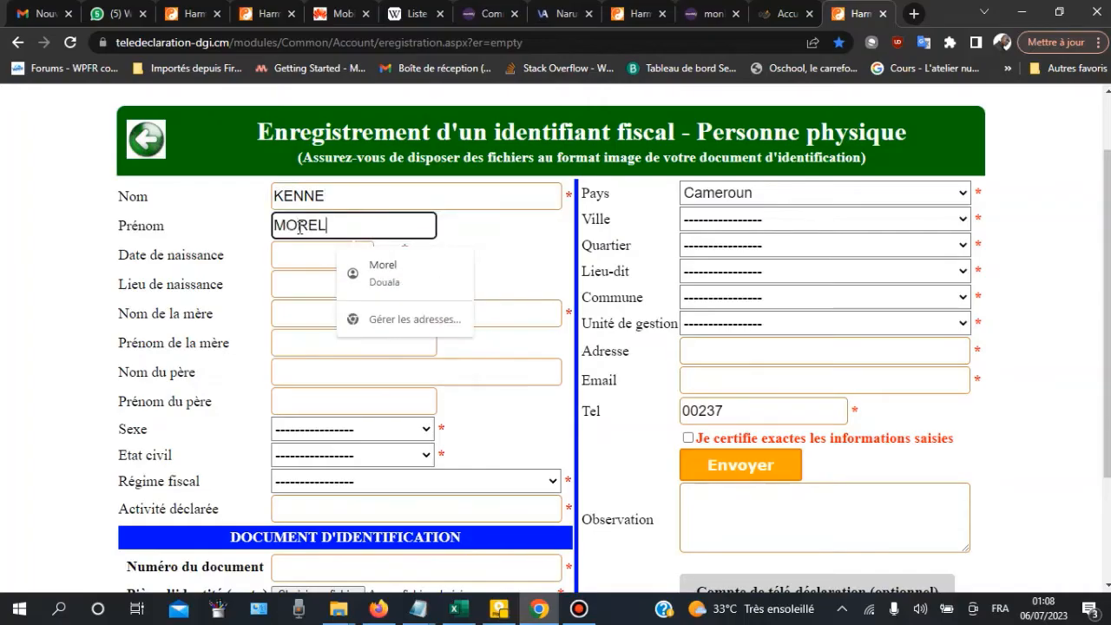
pyautogui.click(494, 244)
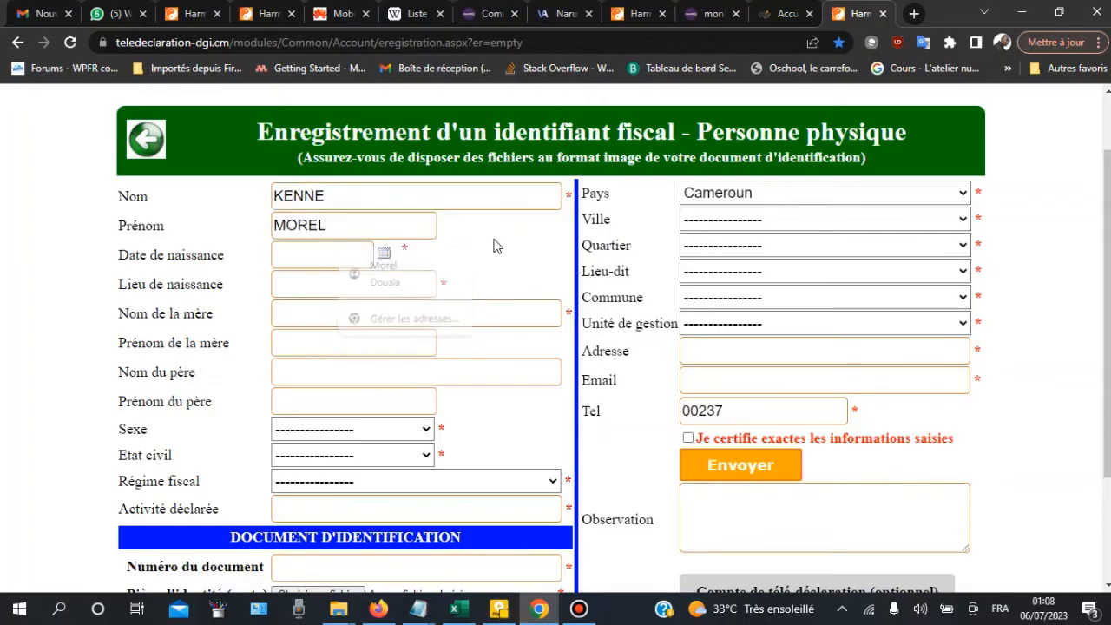
pyautogui.click(383, 254)
pyautogui.click(350, 279)
pyautogui.click(345, 278)
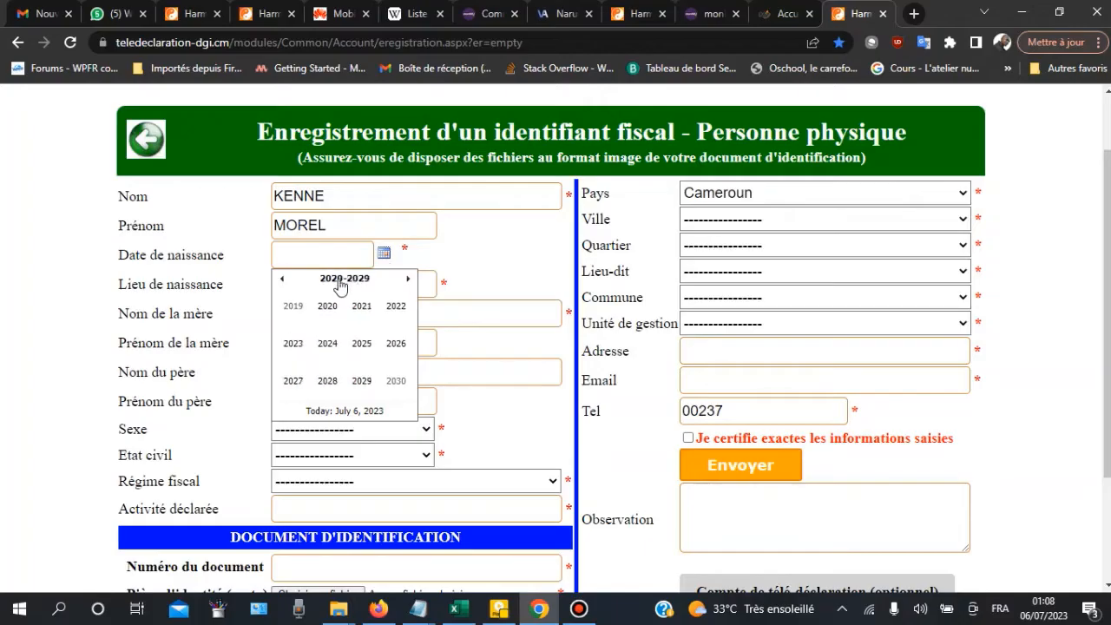
pyautogui.click(281, 280)
pyautogui.click(281, 279)
pyautogui.click(281, 280)
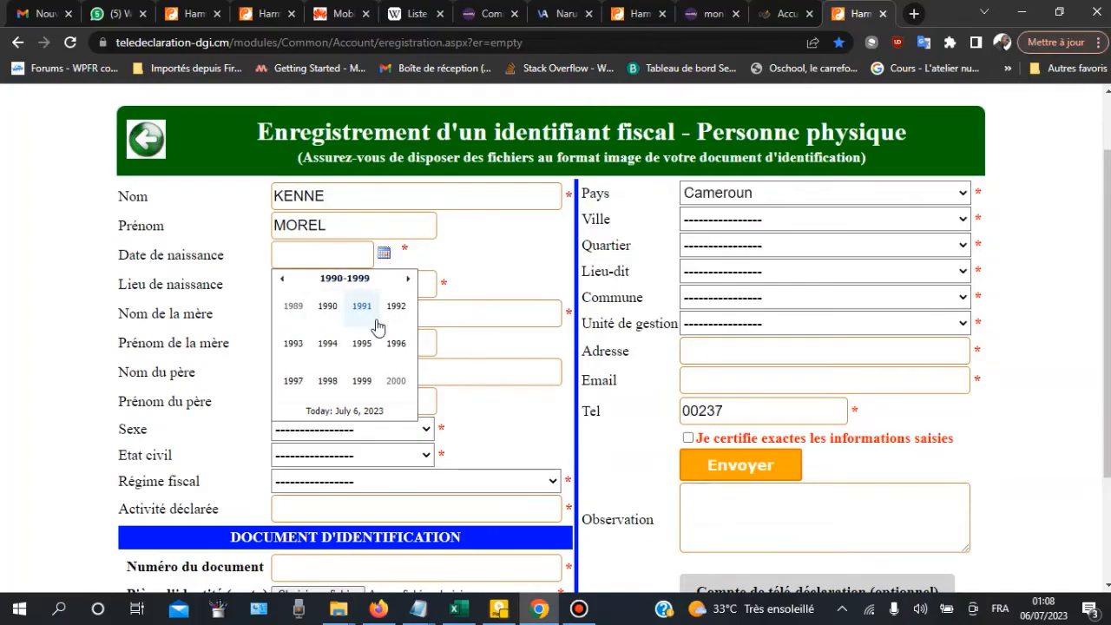
pyautogui.click(328, 308)
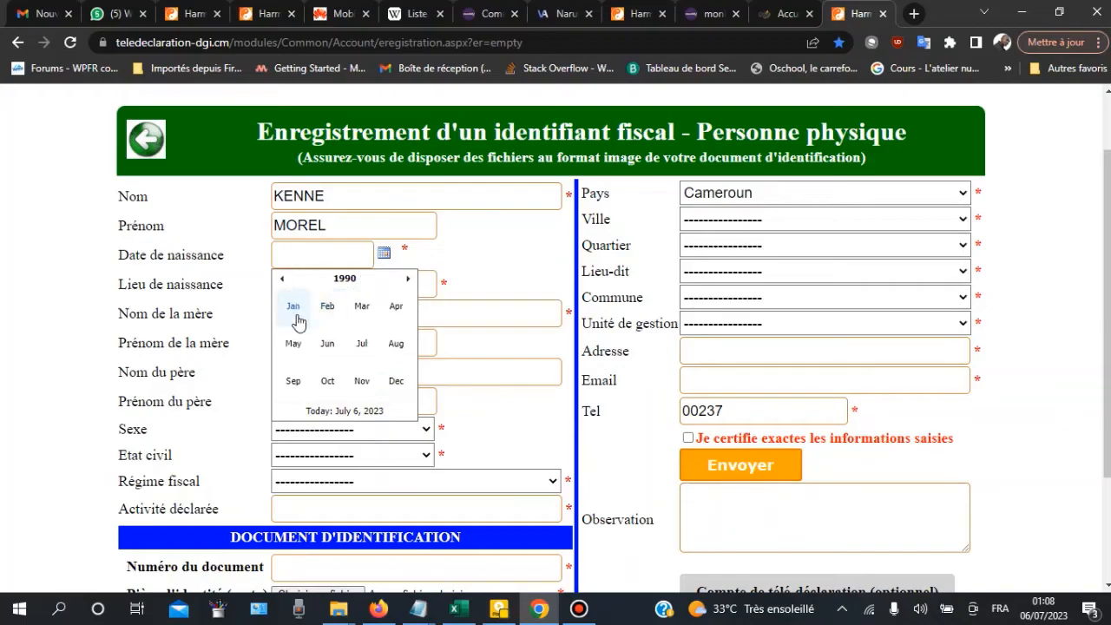
pyautogui.click(396, 380)
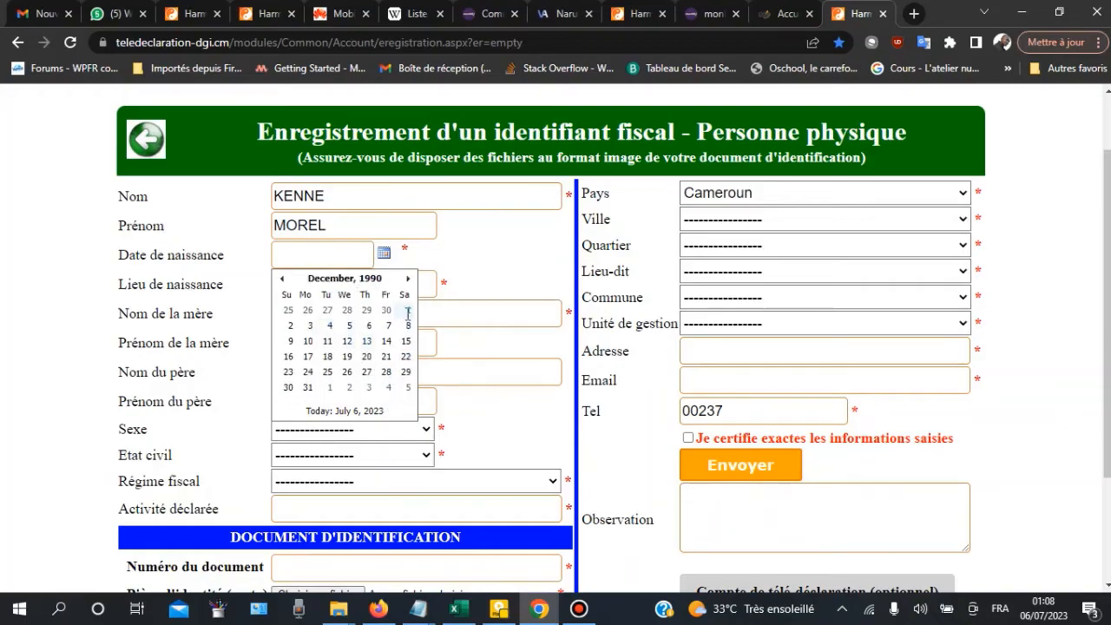
pyautogui.click(408, 310)
pyautogui.click(321, 284)
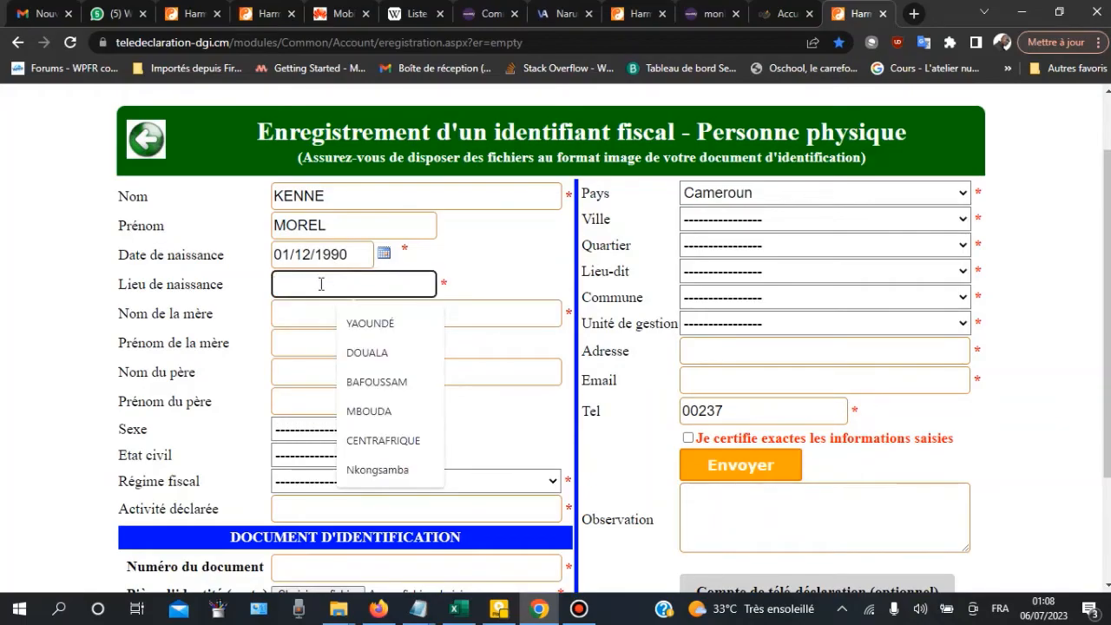
pyautogui.write('DOUALA')
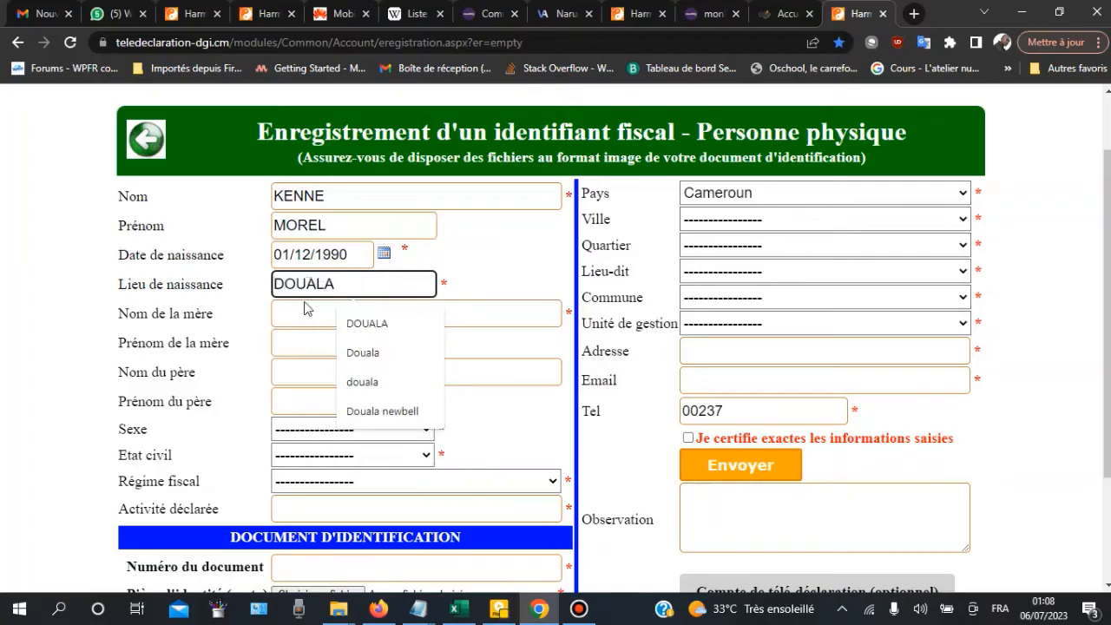
# Step: Enter the mother's and father's surnames and first names
pyautogui.click(303, 309)
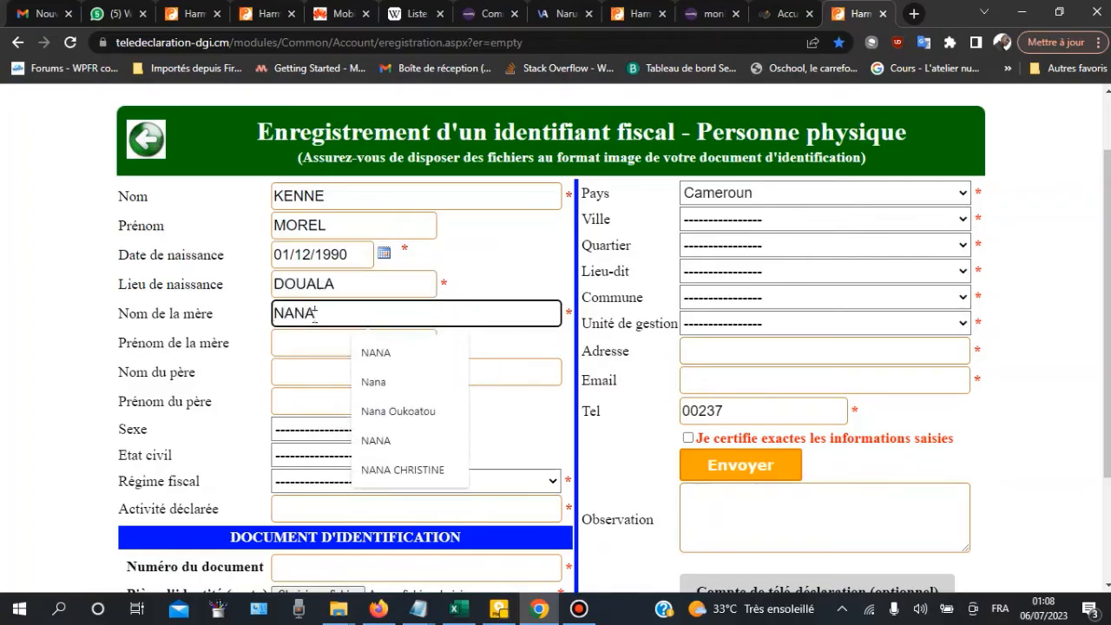
pyautogui.click(313, 339)
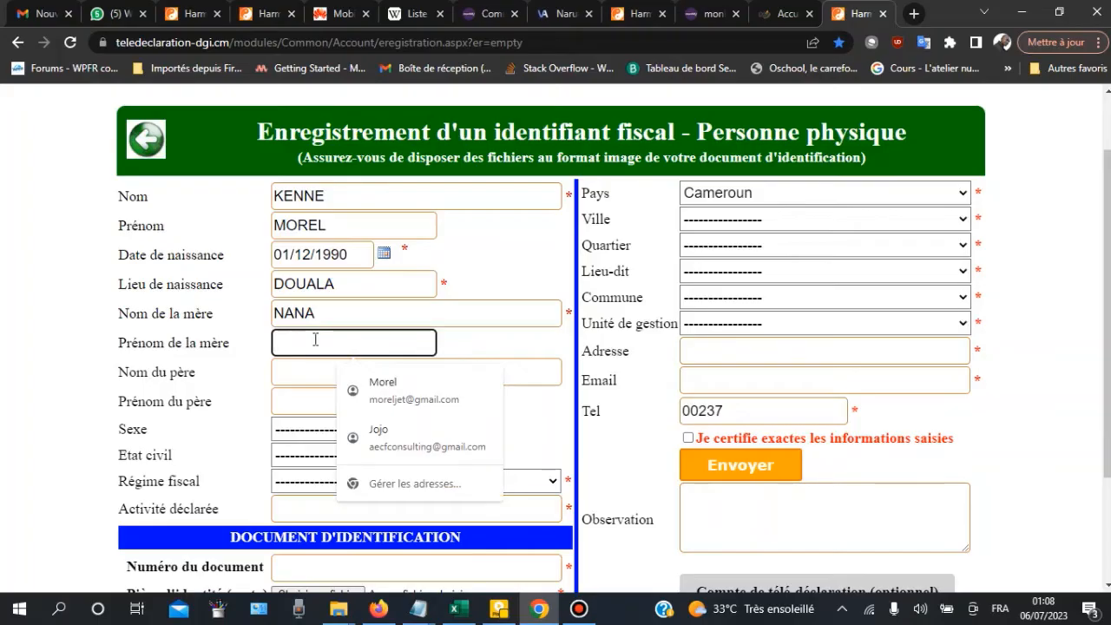
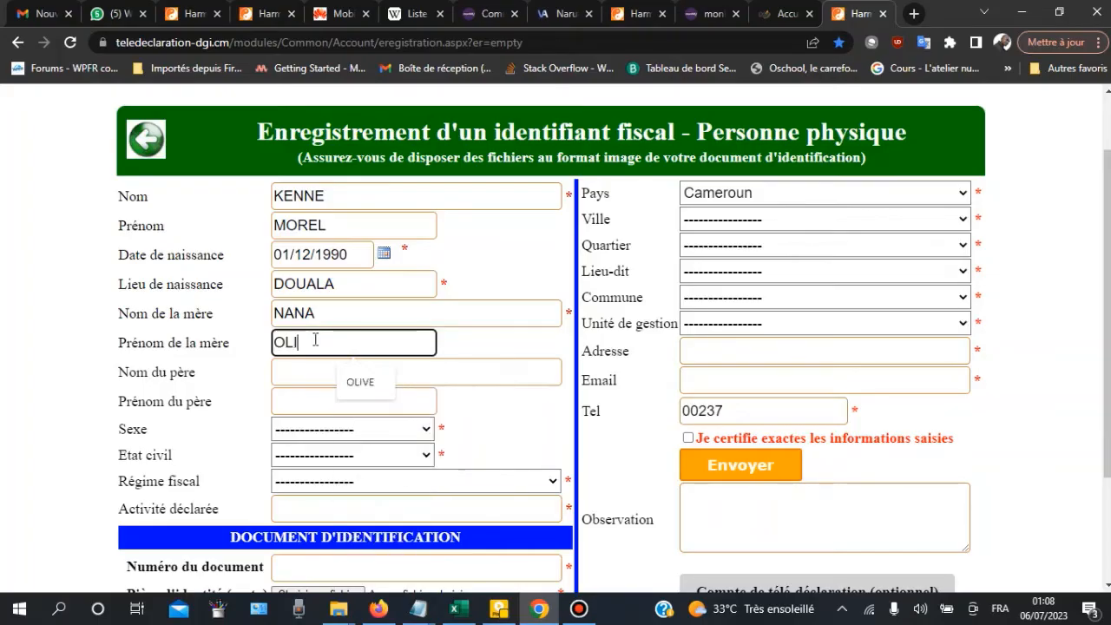
pyautogui.click(336, 370)
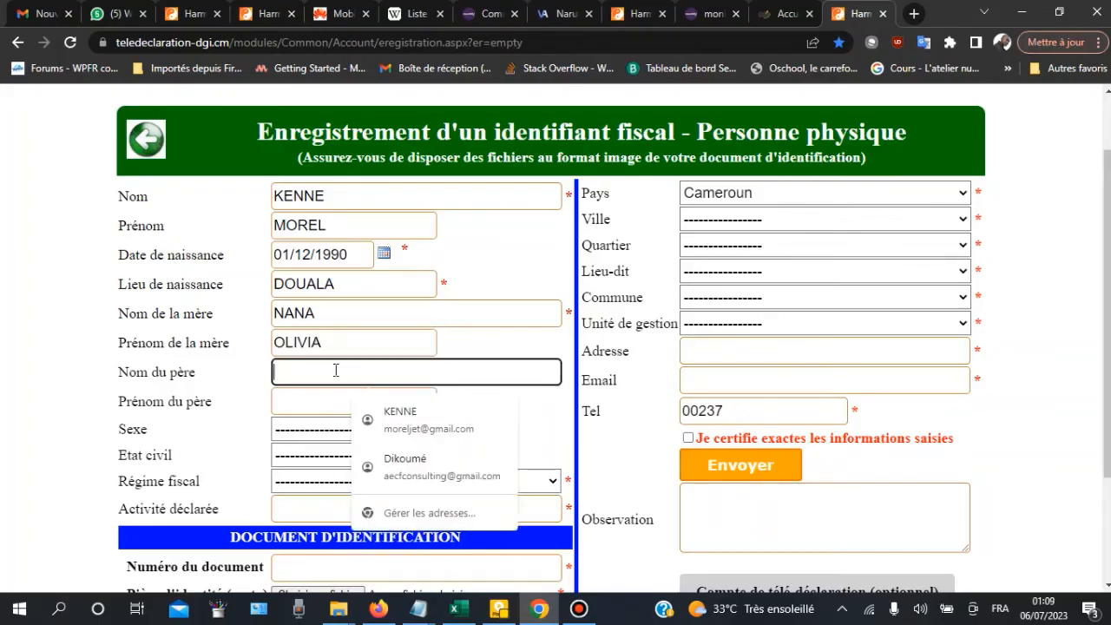
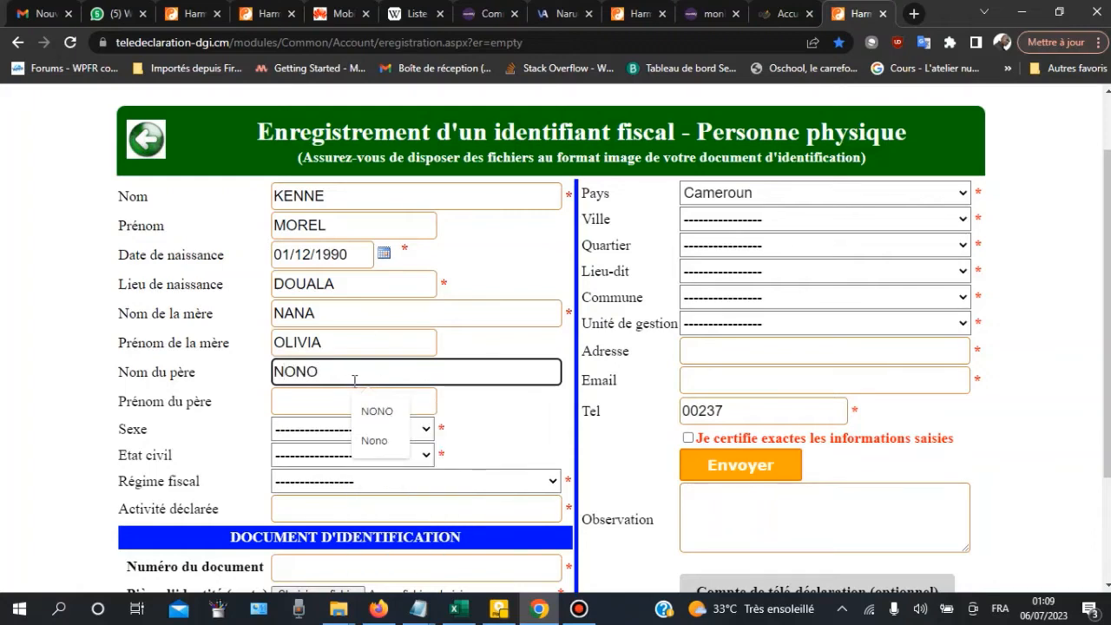
pyautogui.click(305, 397)
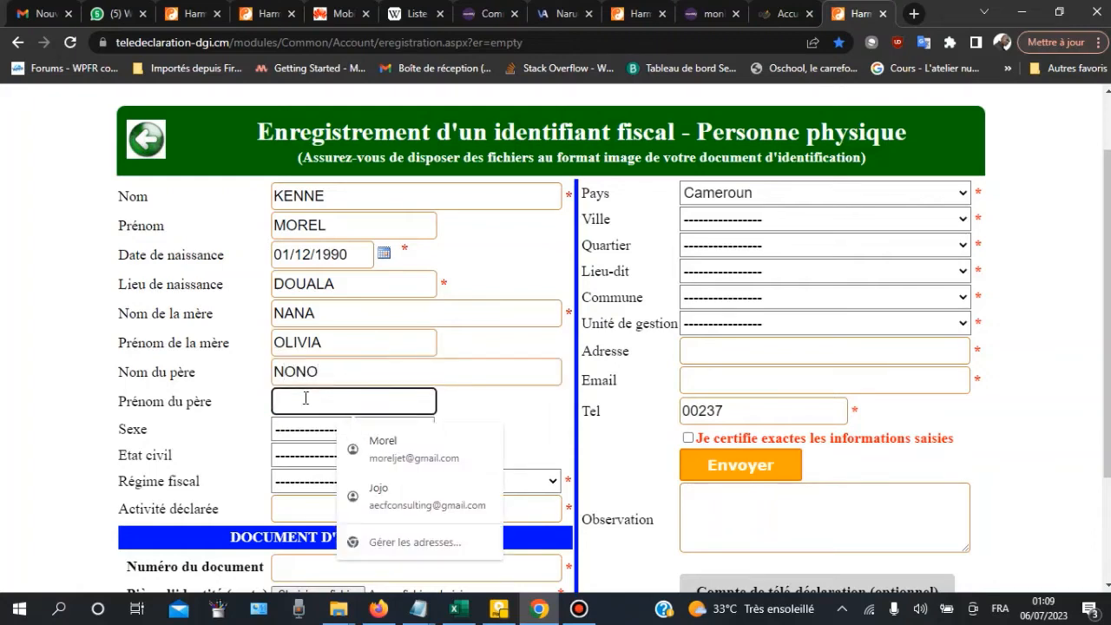
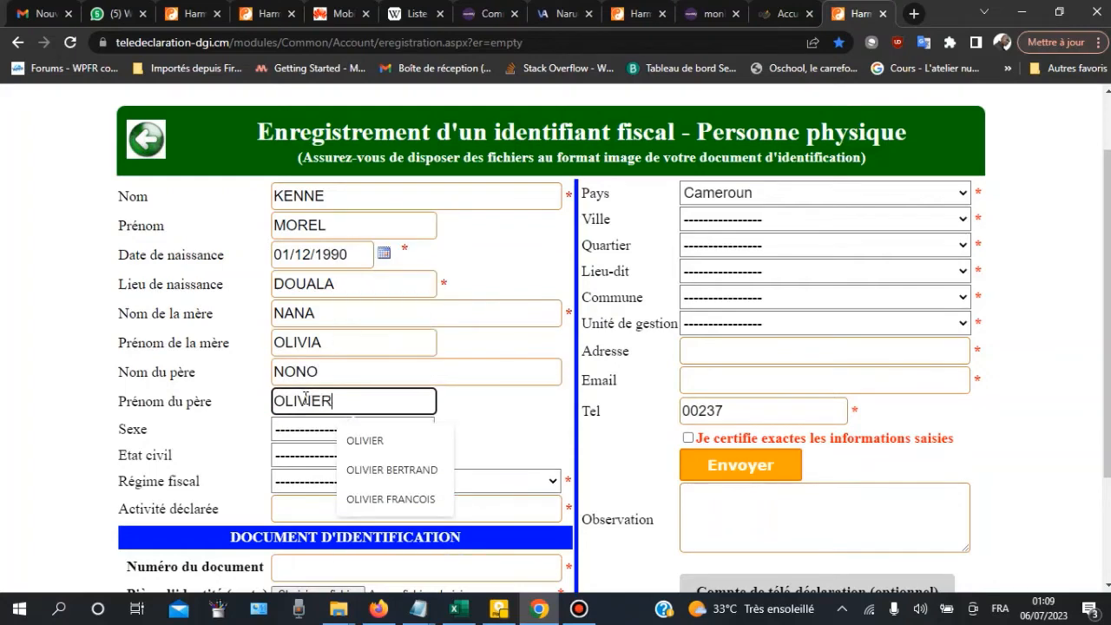
# Step: Set Sexe to M and Etat civil to CELIBATAIRE
pyautogui.click(259, 202)
pyautogui.scroll(-3, 312, 276)
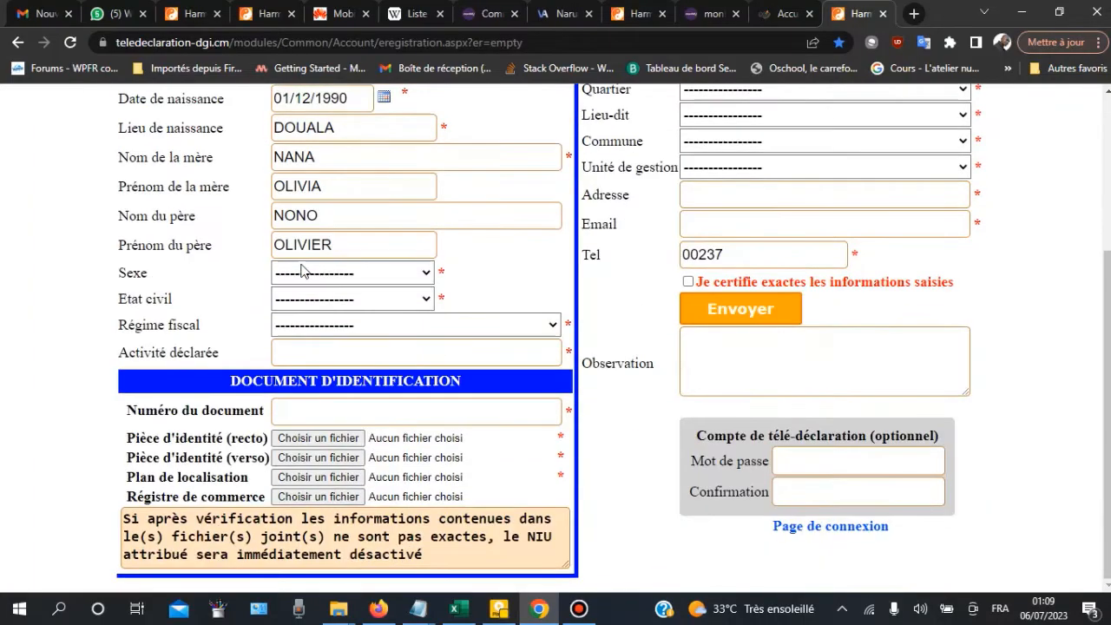
pyautogui.click(313, 277)
pyautogui.click(351, 334)
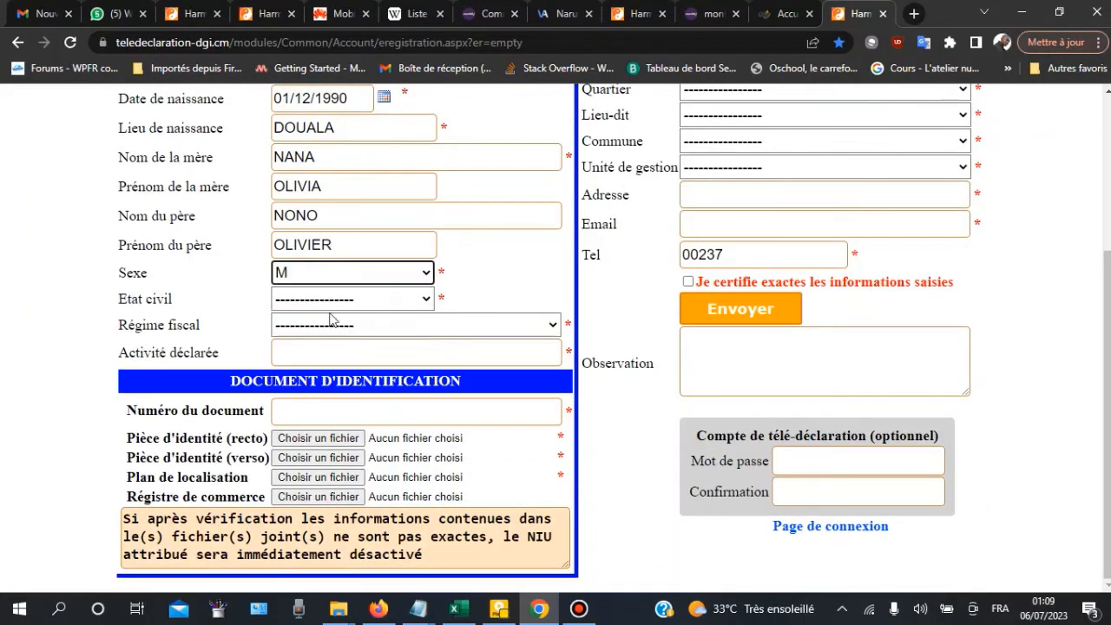
pyautogui.click(316, 302)
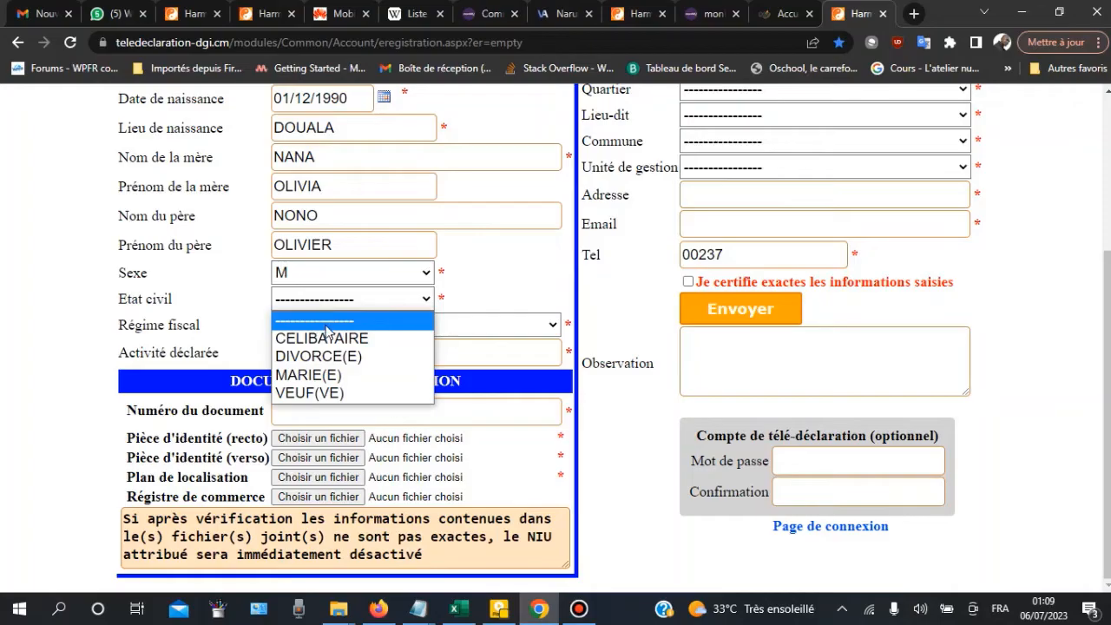
pyautogui.click(333, 339)
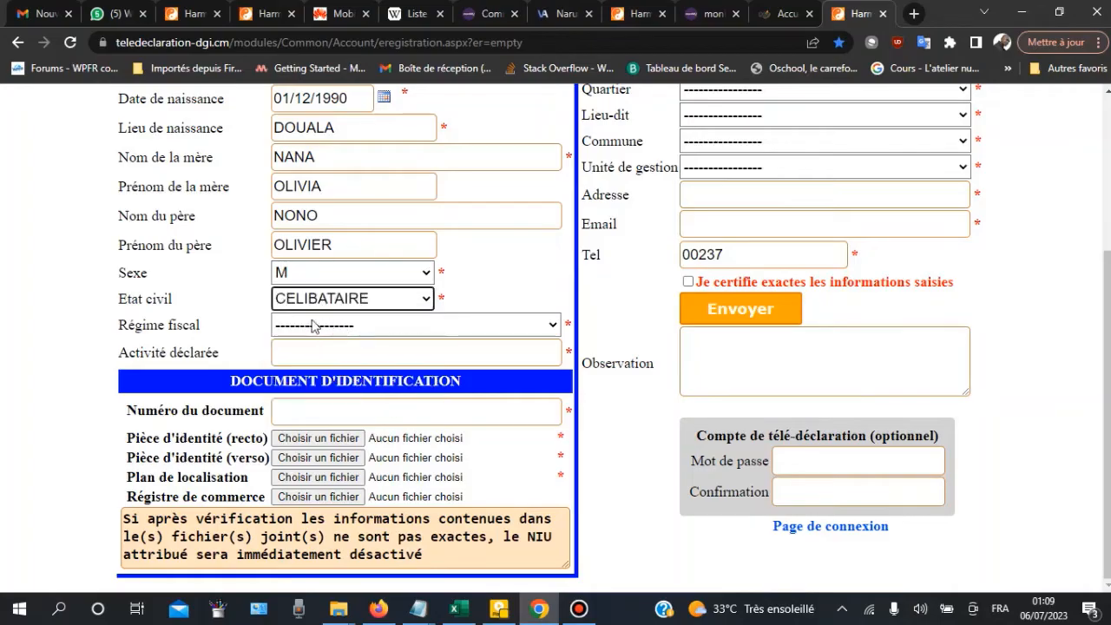
# Step: Set Régime fiscal to LIBÉRATOIRE and Activité déclarée to CONSULTANT WEB
pyautogui.click(303, 327)
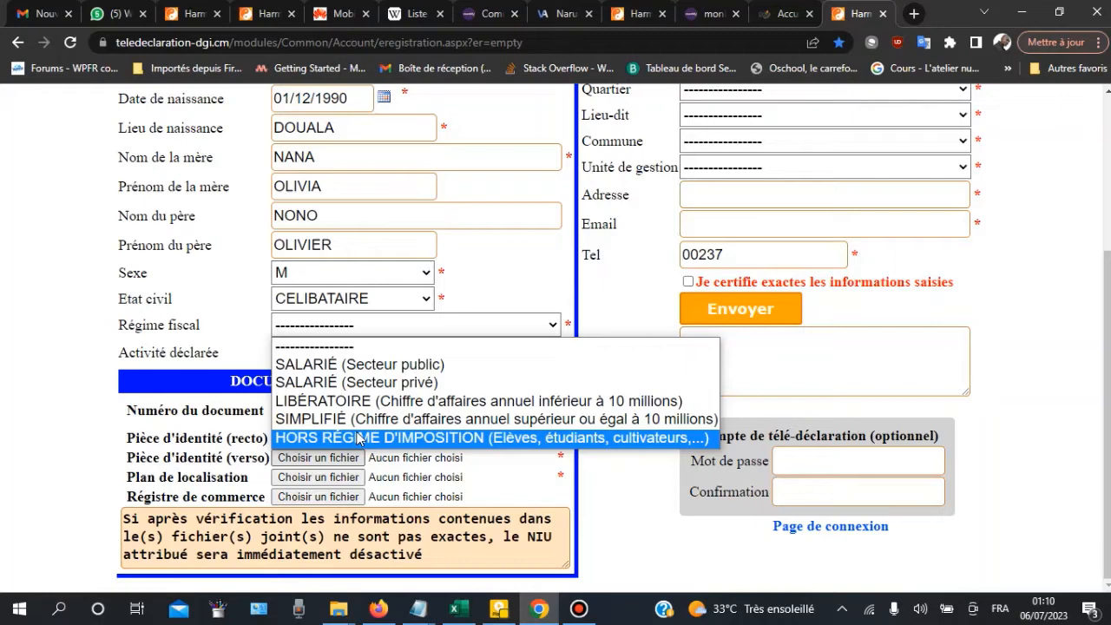
pyautogui.click(417, 324)
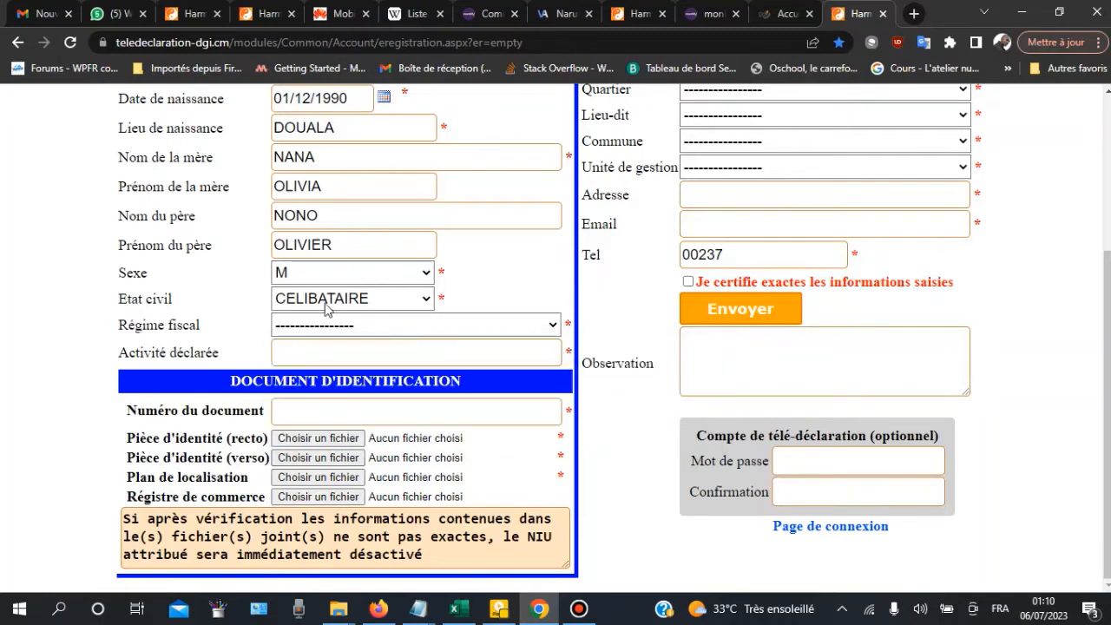
pyautogui.click(315, 327)
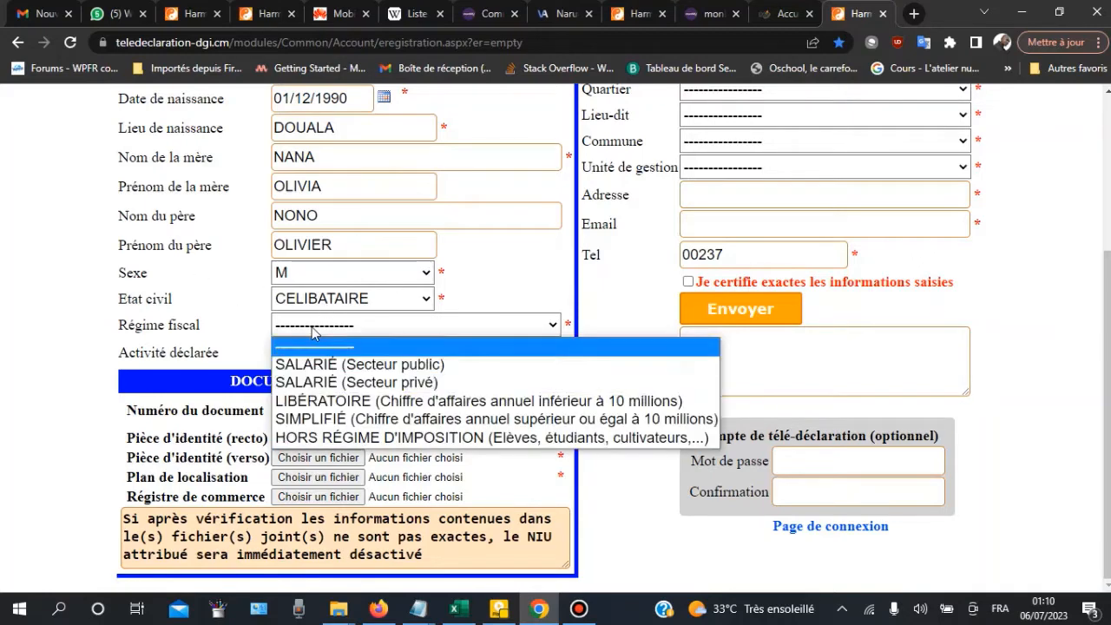
pyautogui.click(293, 401)
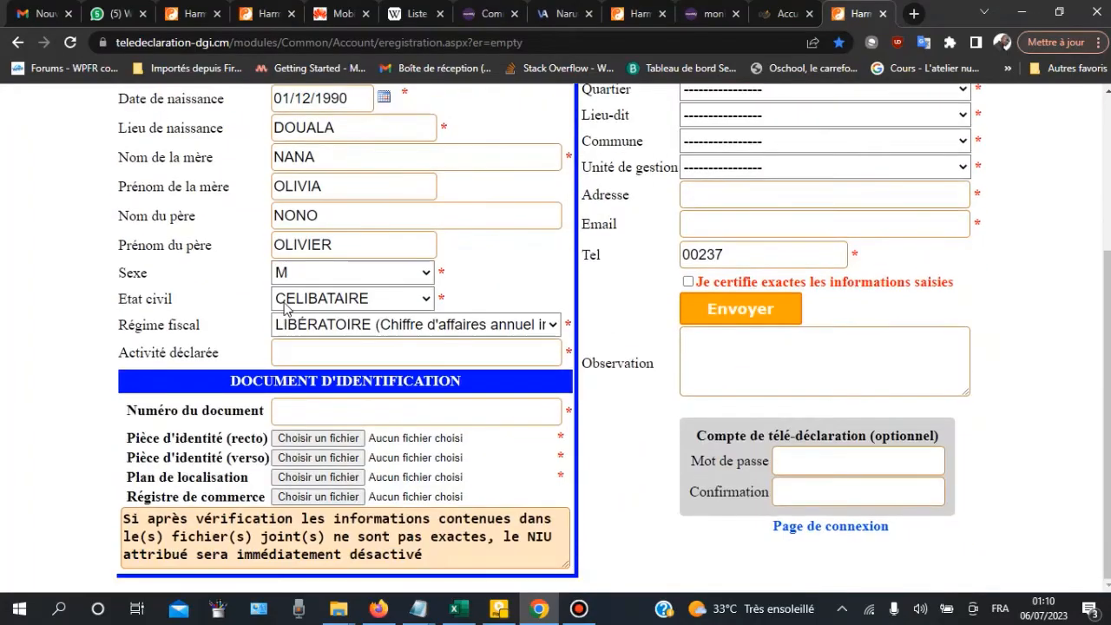
pyautogui.click(236, 354)
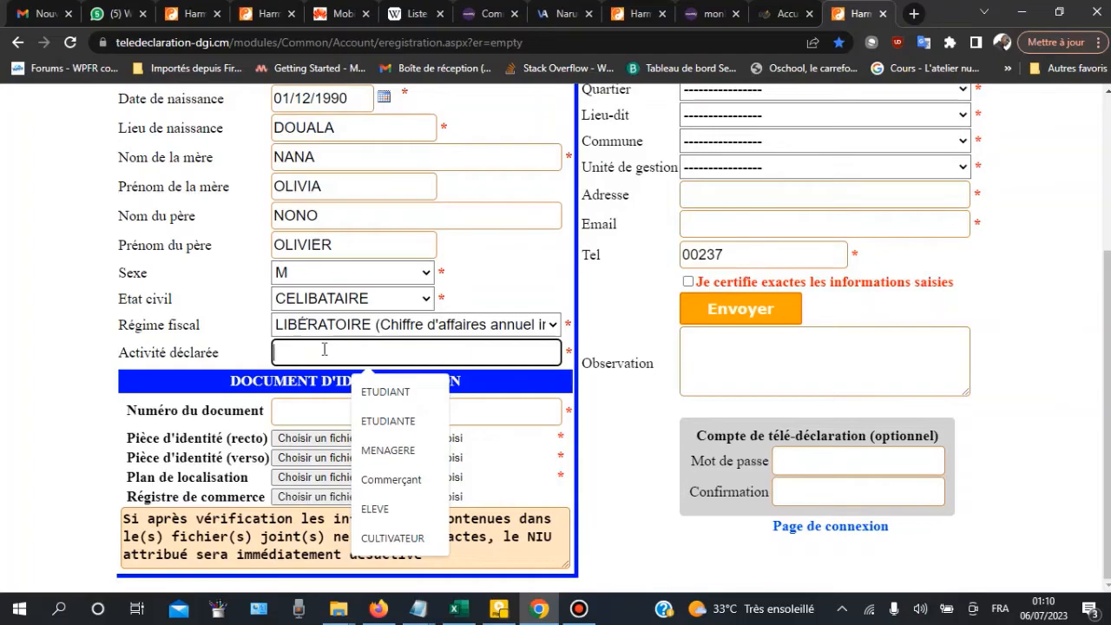
pyautogui.write('CONSU')
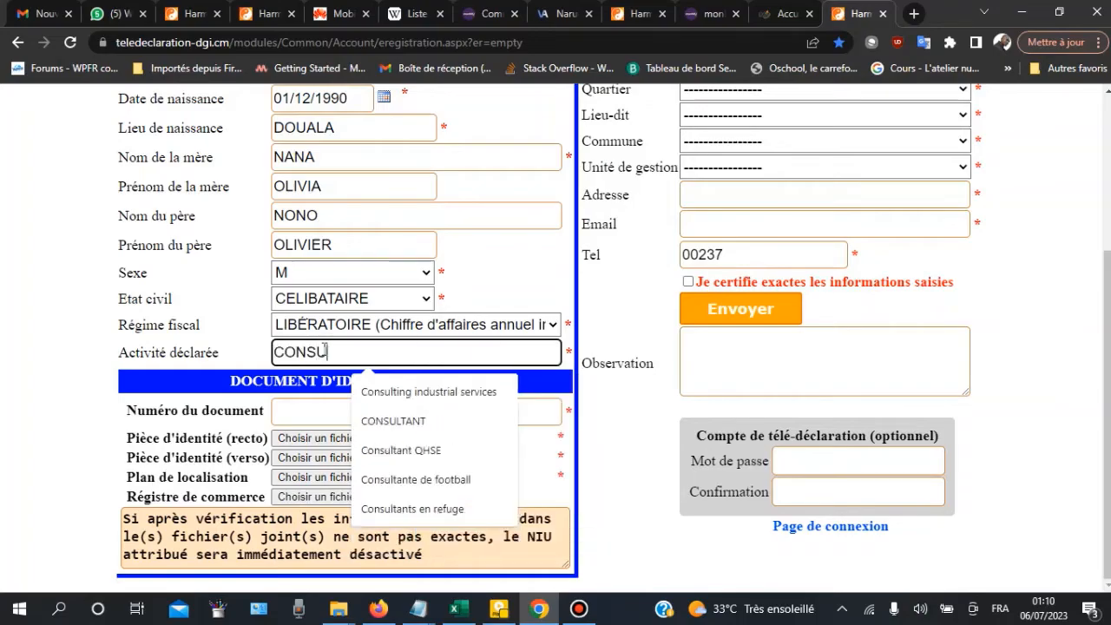
pyautogui.write('LTANT WEB')
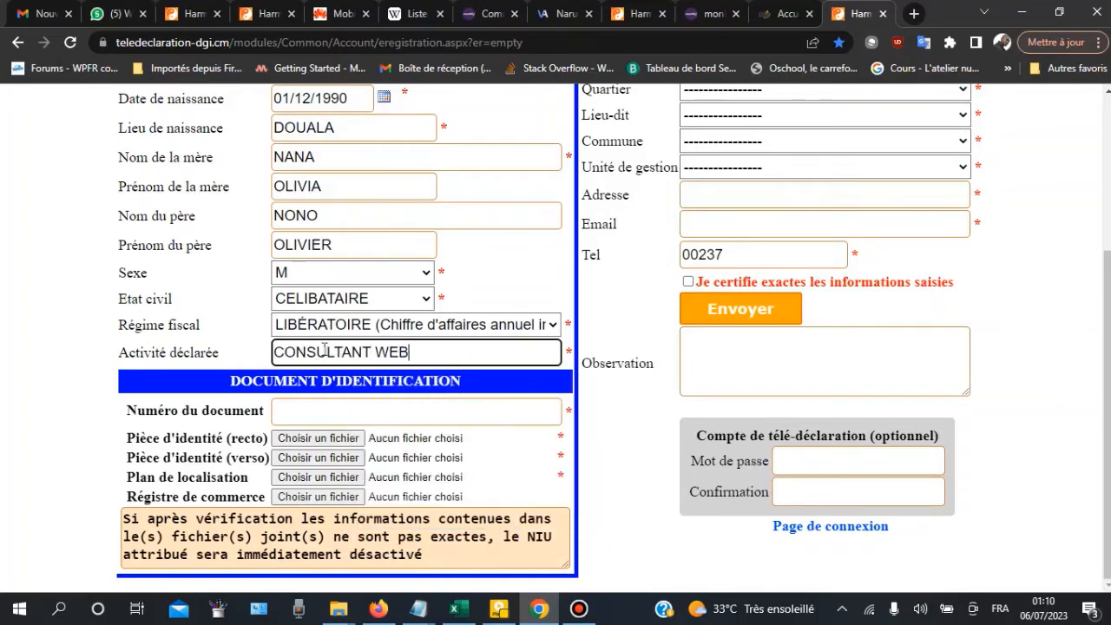
pyautogui.click(313, 410)
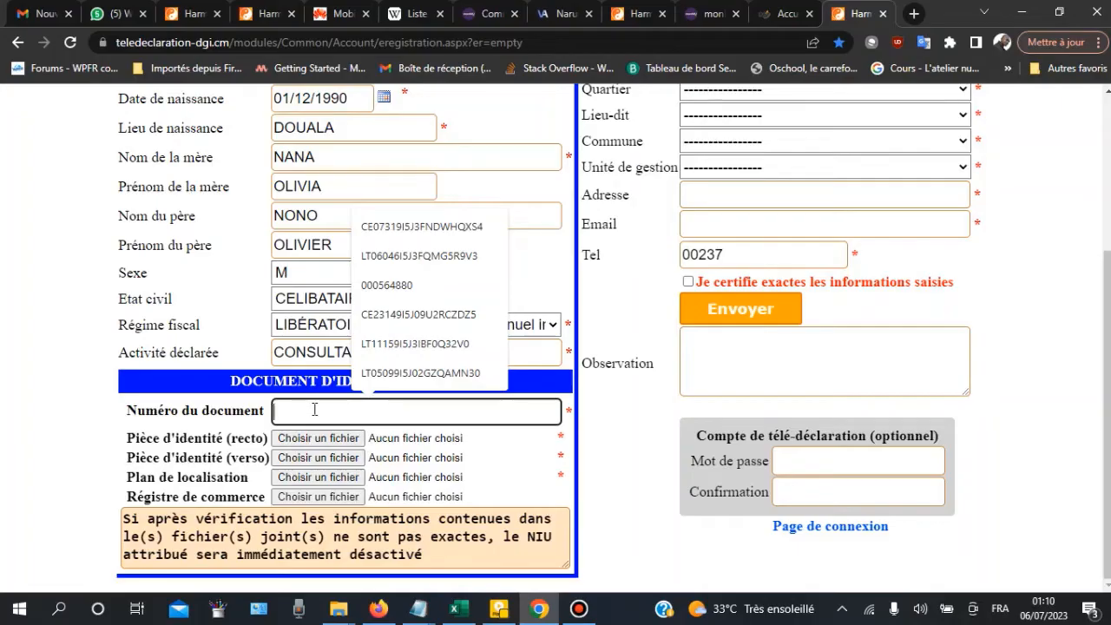
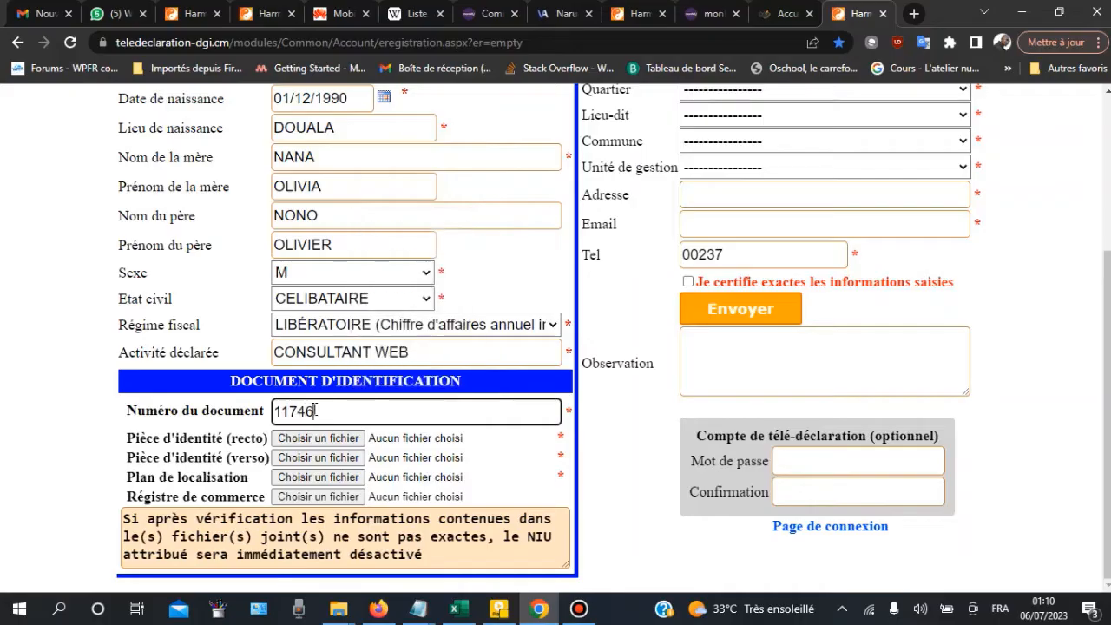
# Step: Type the identity card number into Numéro du document and check it
pyautogui.hotkey('ctrl', 'a')
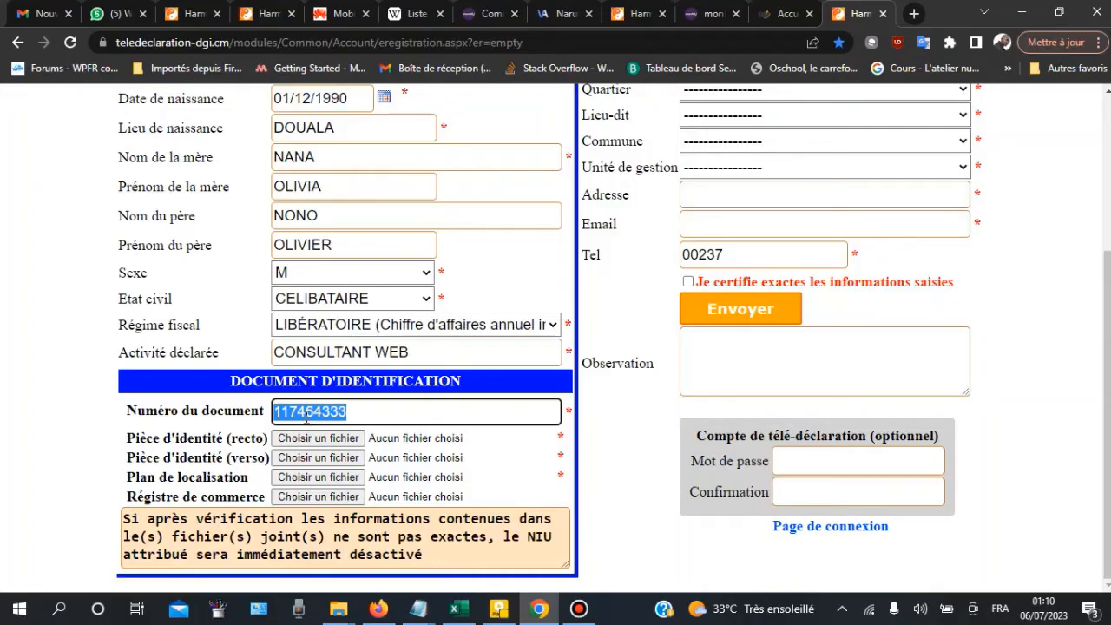
pyautogui.click(359, 422)
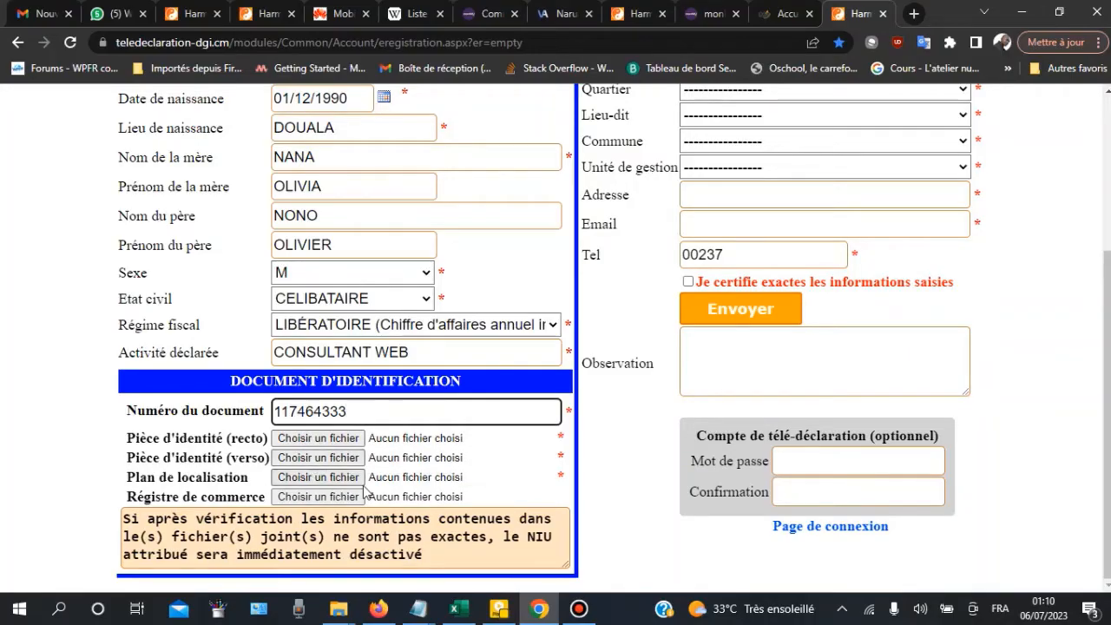
# Step: Choose DOUALA as the Ville for the taxpayer's address
pyautogui.scroll(1, 726, 184)
pyautogui.scroll(1, 725, 184)
pyautogui.scroll(-1, 729, 187)
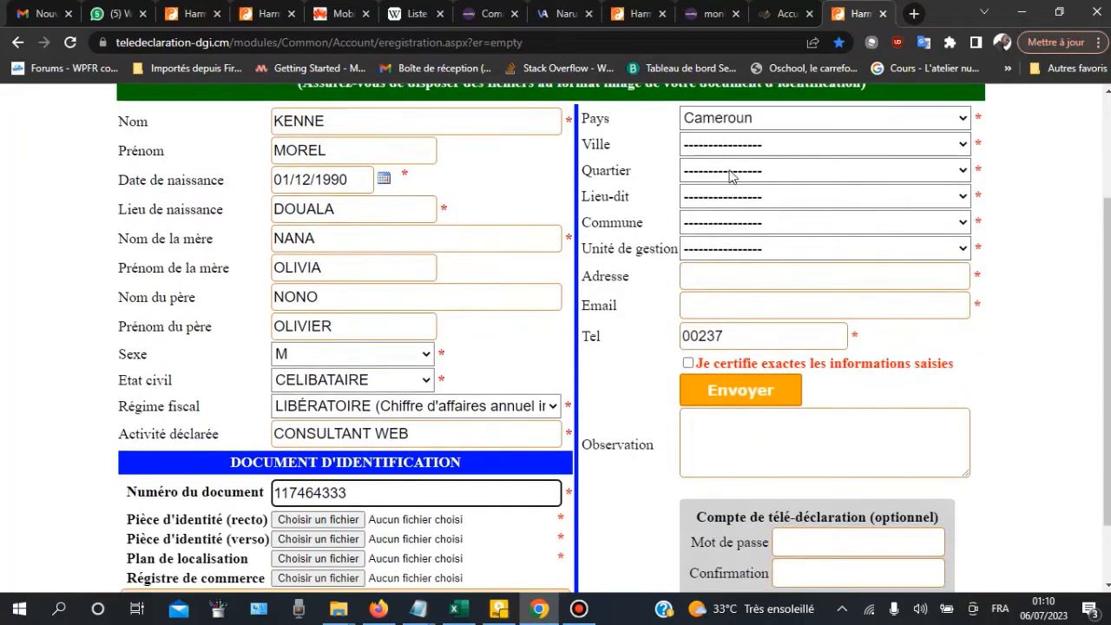
pyautogui.click(755, 150)
pyautogui.scroll(-12, 773, 251)
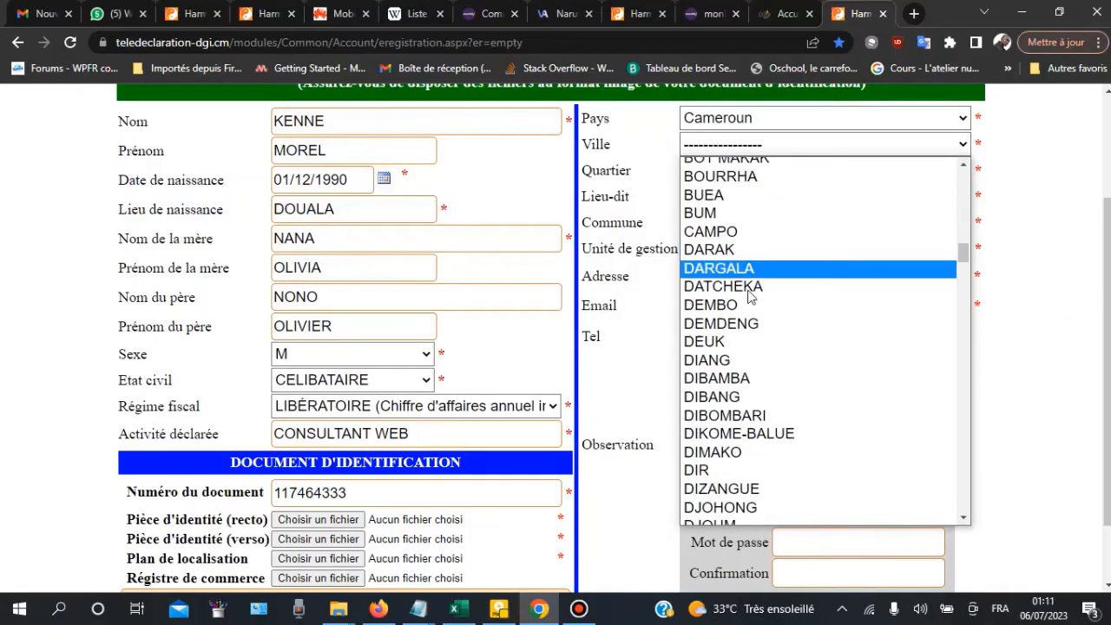
pyautogui.scroll(-6, 757, 399)
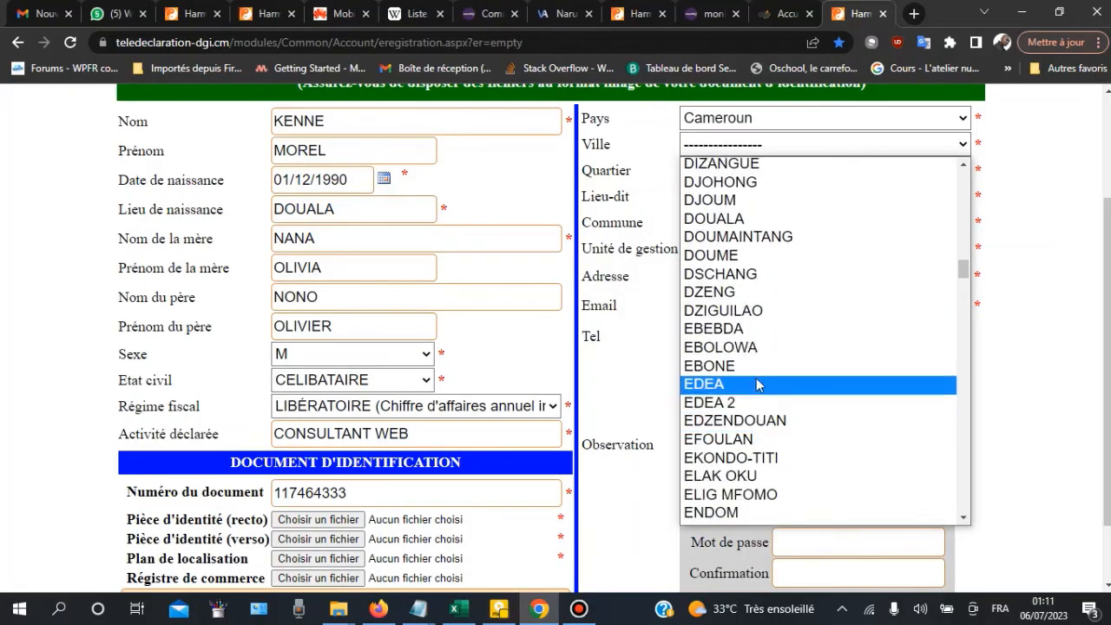
pyautogui.click(751, 219)
# Step: Choose LOGBABA as the Quartier, filling commune DOUALA III and unit CDI DOUALA 3
pyautogui.scroll(2, 761, 225)
pyautogui.scroll(-2, 762, 217)
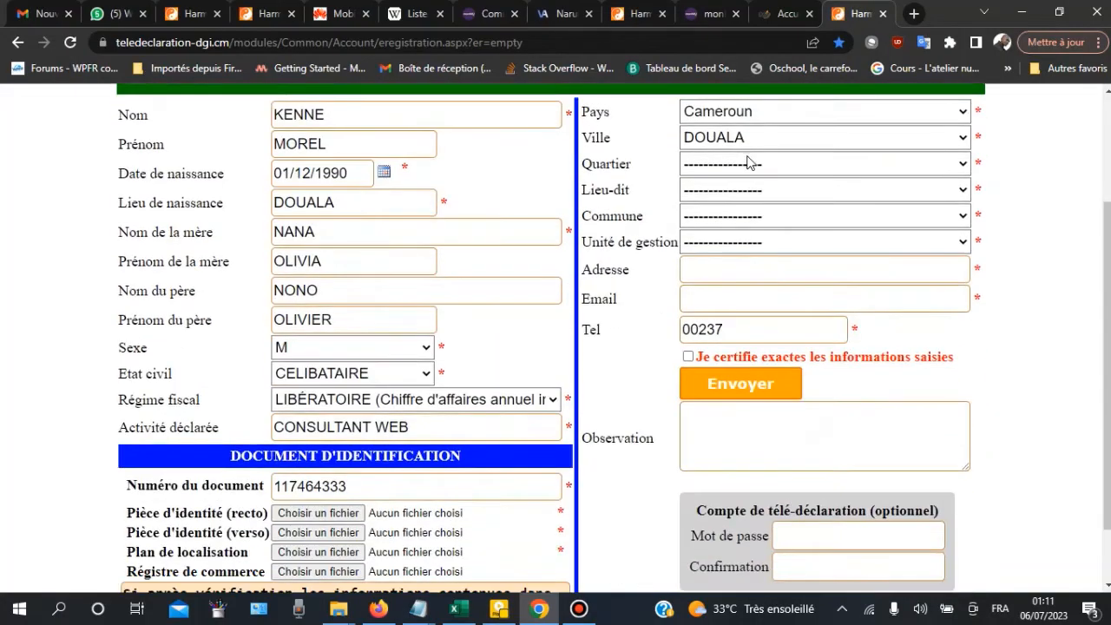
pyautogui.click(752, 164)
pyautogui.scroll(-7, 768, 276)
pyautogui.scroll(-10, 767, 276)
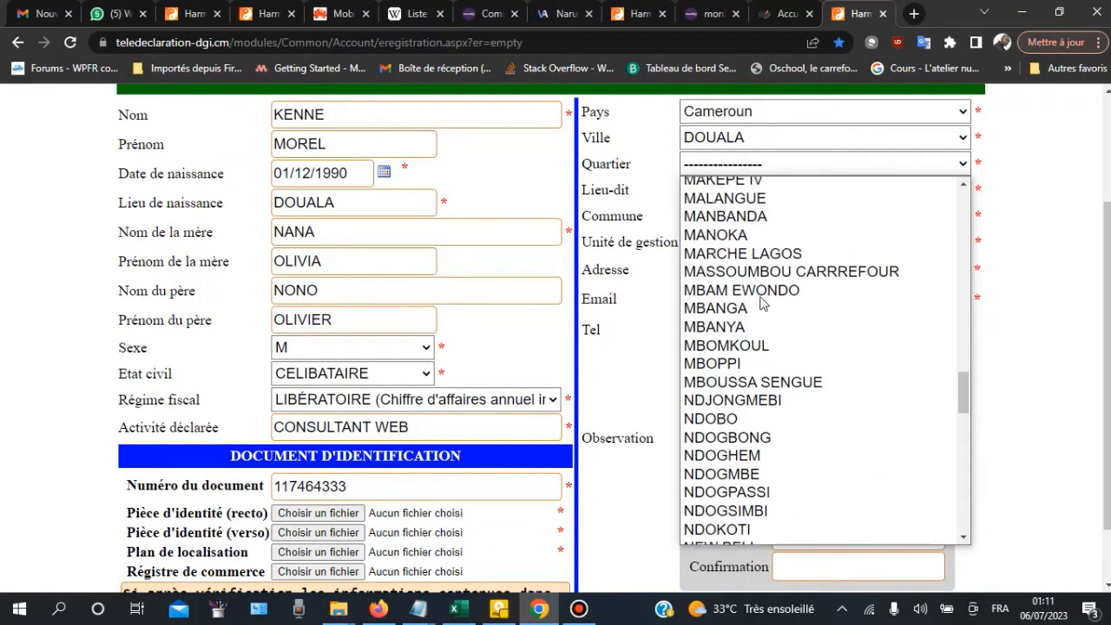
pyautogui.scroll(3, 767, 326)
pyautogui.scroll(3, 767, 326)
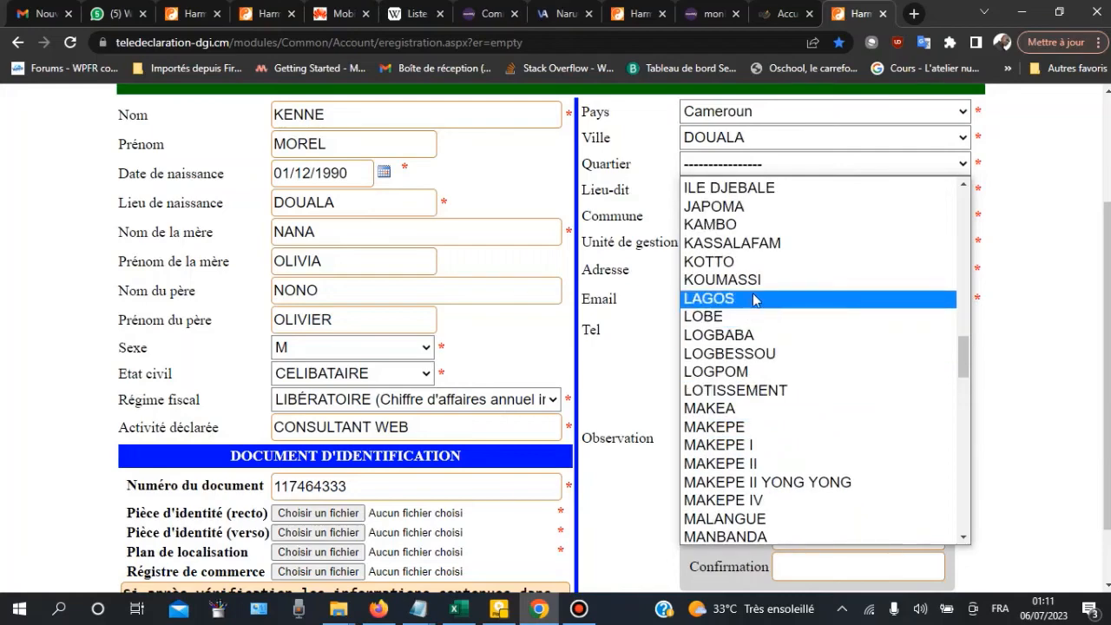
pyautogui.click(772, 340)
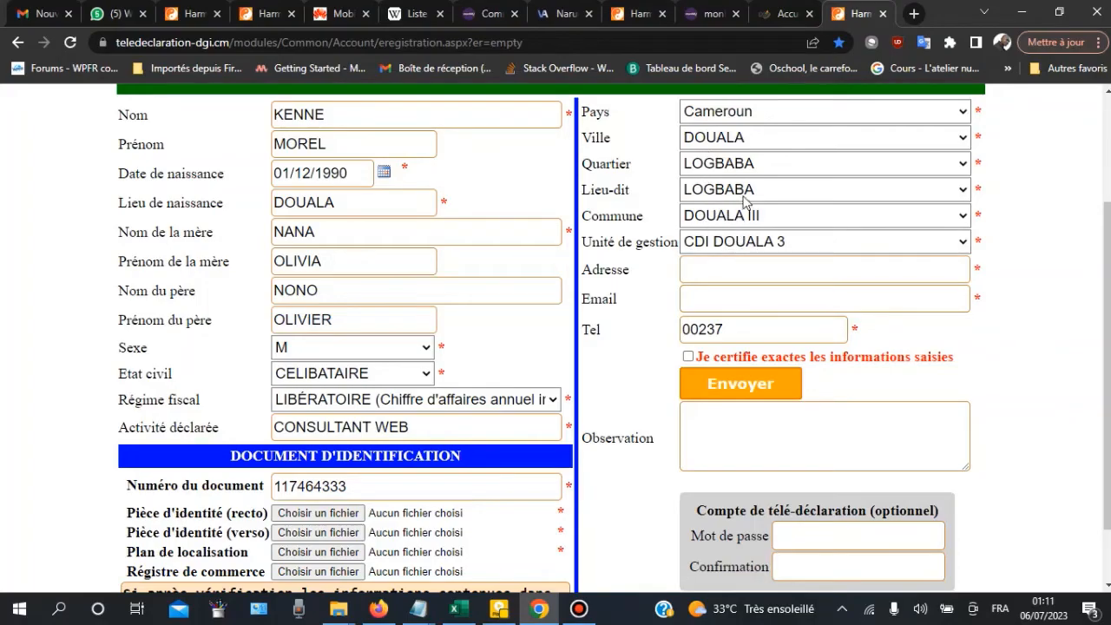
# Step: Fill Adresse from the Logbaba autofill suggestion, then the contact e-mail and phone number after 00237
pyautogui.click(717, 269)
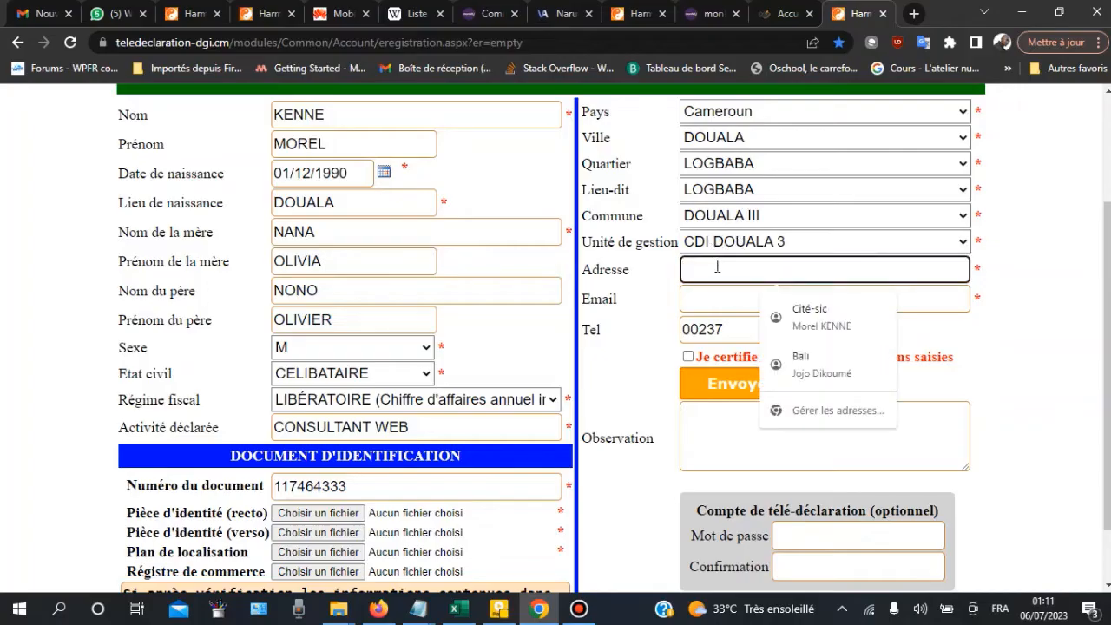
pyautogui.write('TOTA')
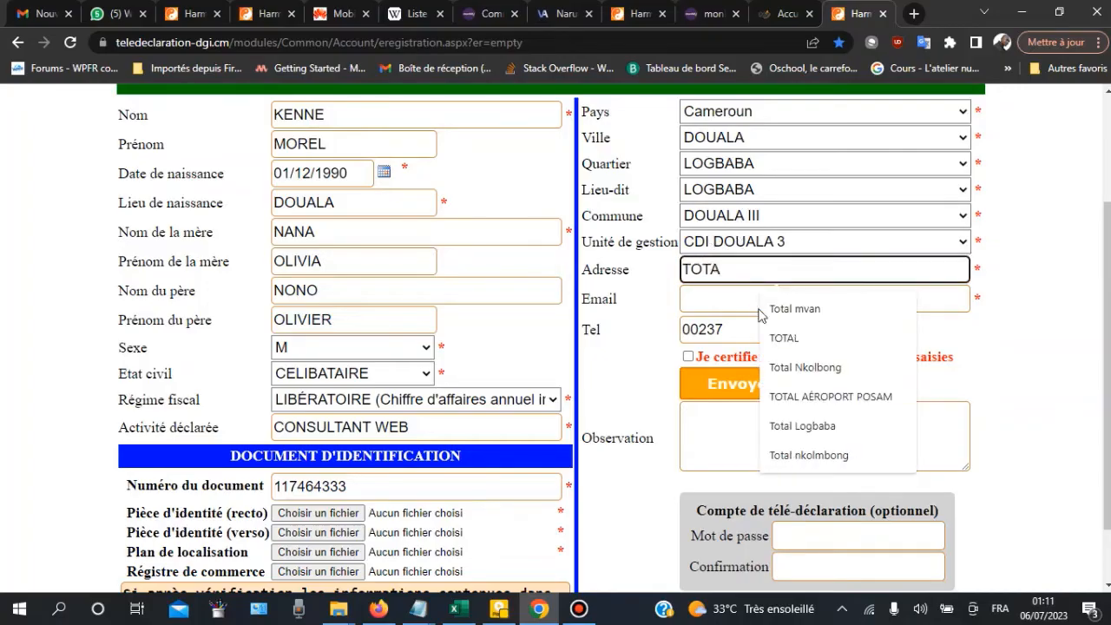
pyautogui.write('L LO')
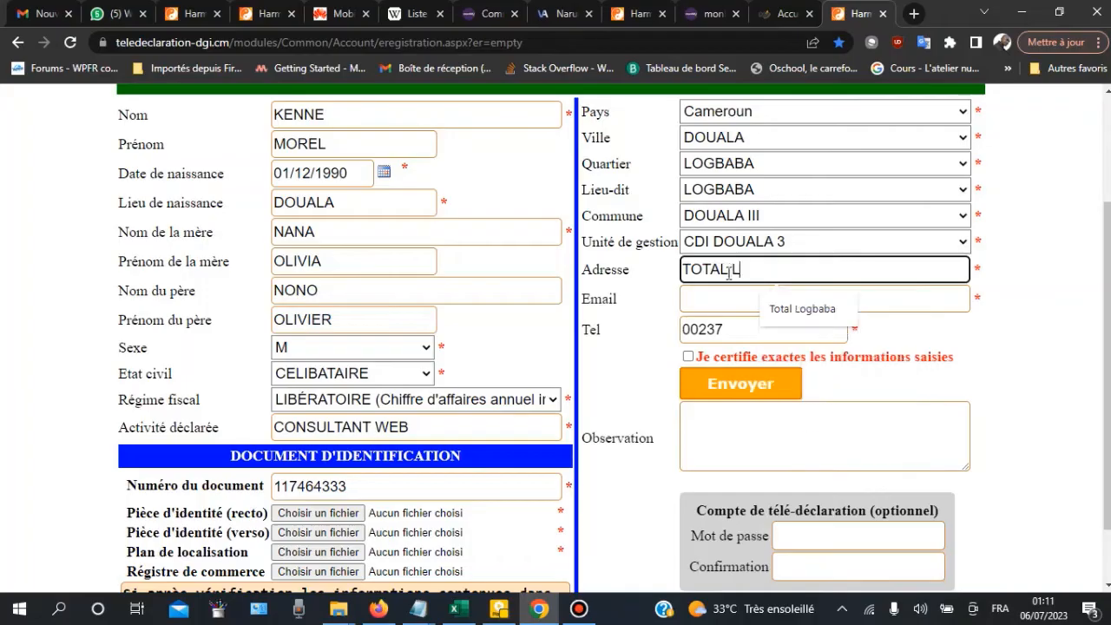
pyautogui.click(807, 310)
pyautogui.click(734, 299)
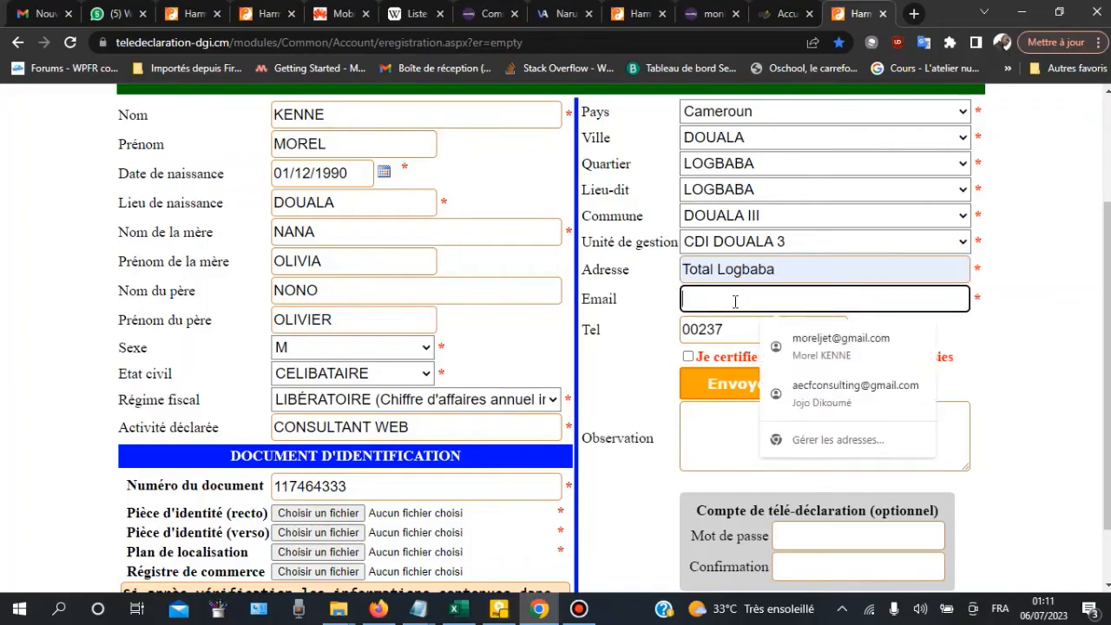
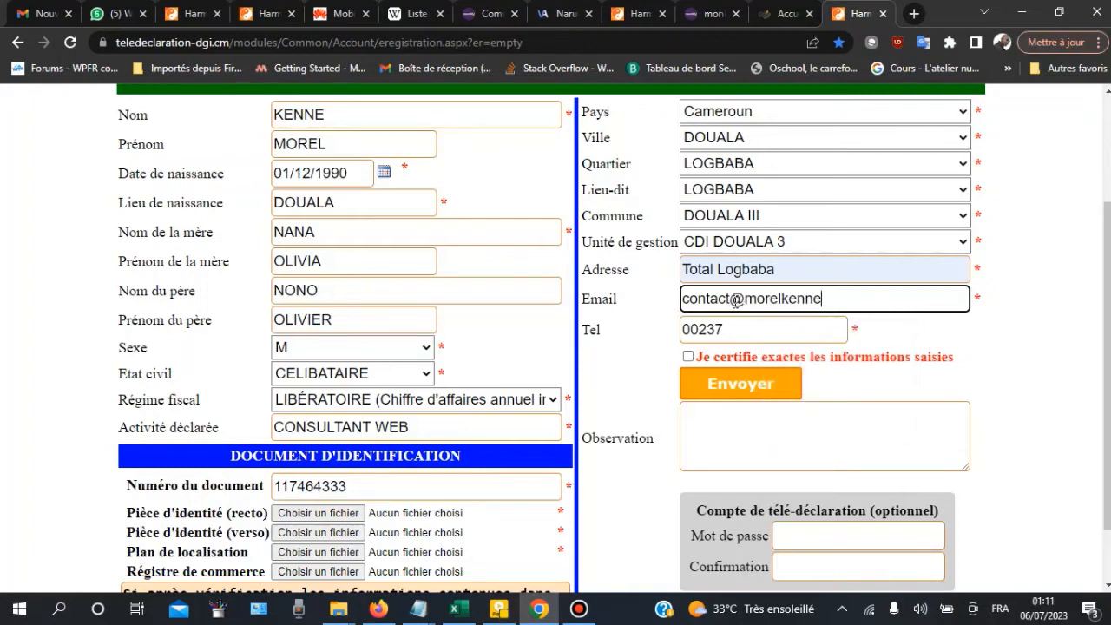
pyautogui.click(745, 328)
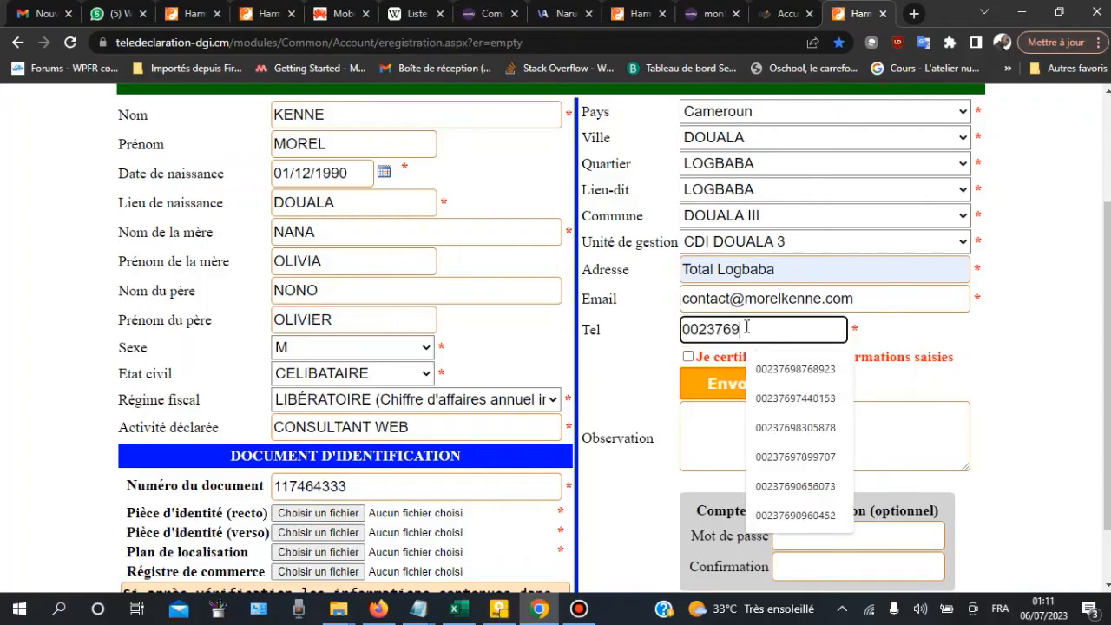
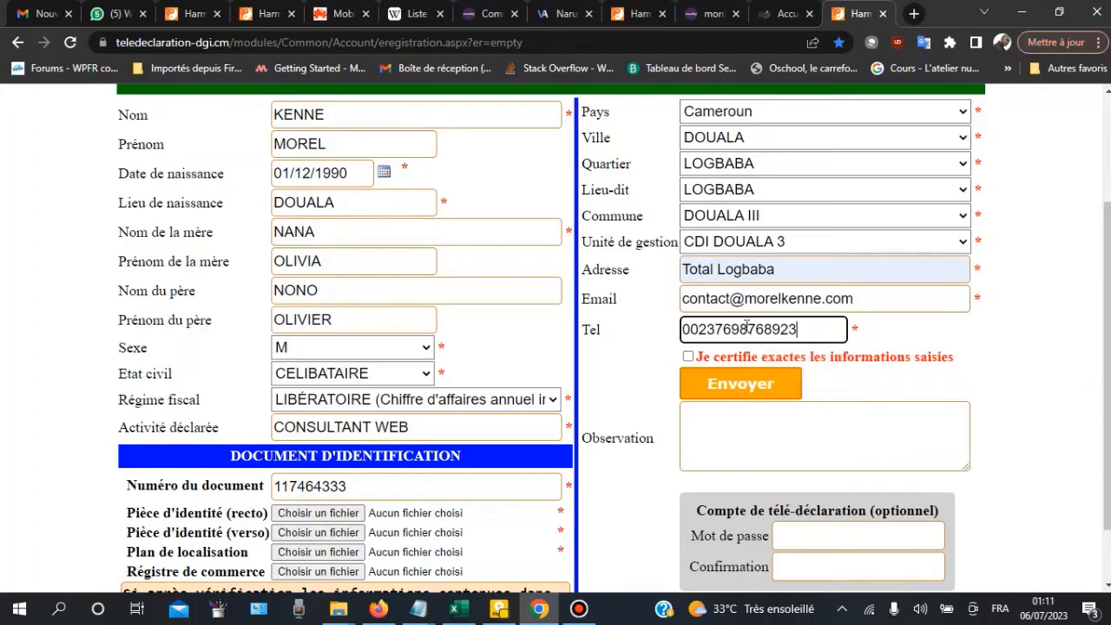
pyautogui.scroll(-1, 669, 336)
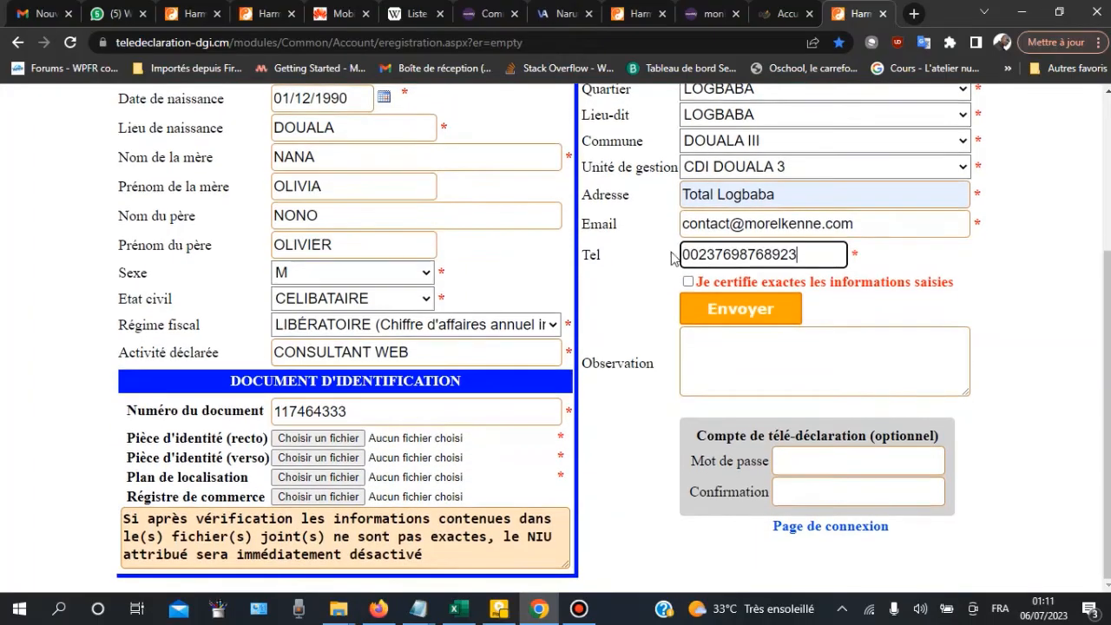
# Step: Attach the ID card front image to Pièce d'identité (recto)
pyautogui.scroll(1, 374, 216)
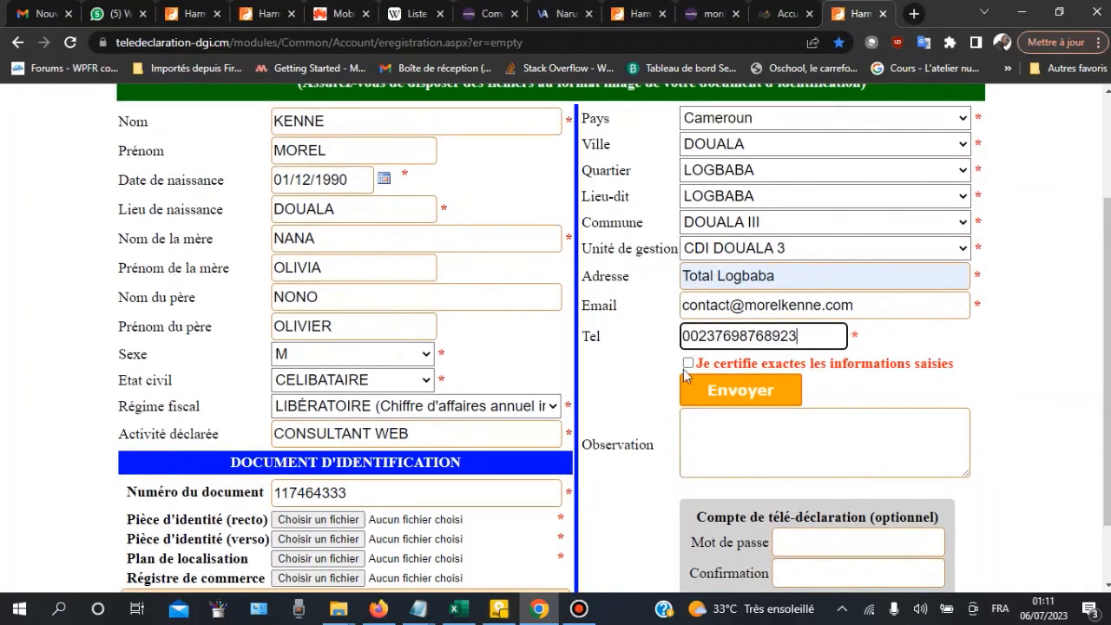
pyautogui.scroll(-1, 400, 337)
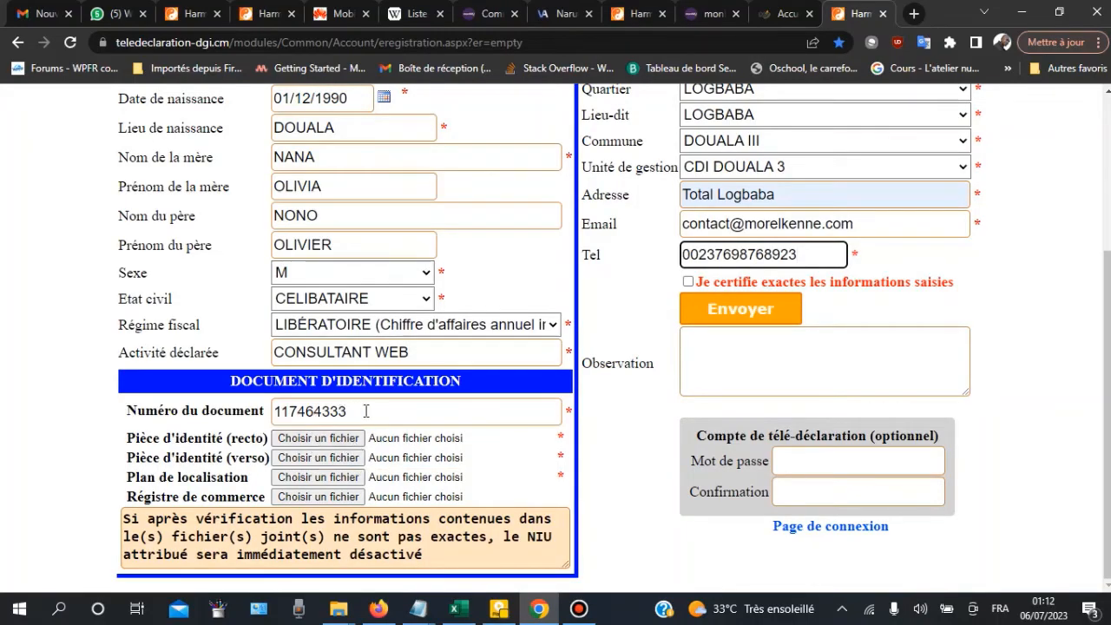
pyautogui.click(337, 408)
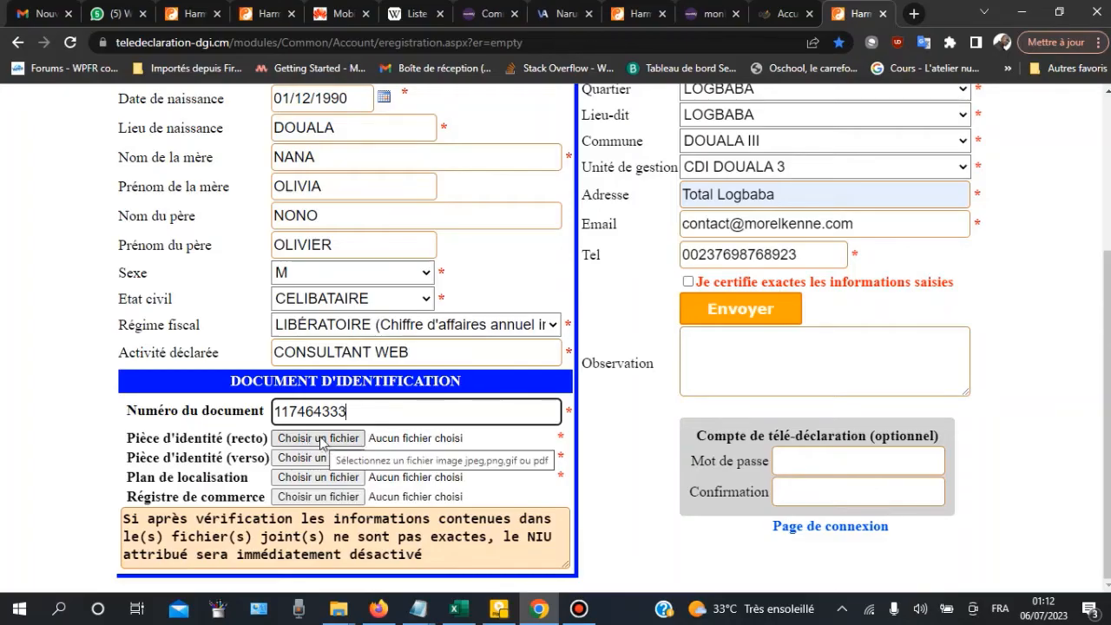
pyautogui.click(322, 438)
pyautogui.scroll(-2, 748, 329)
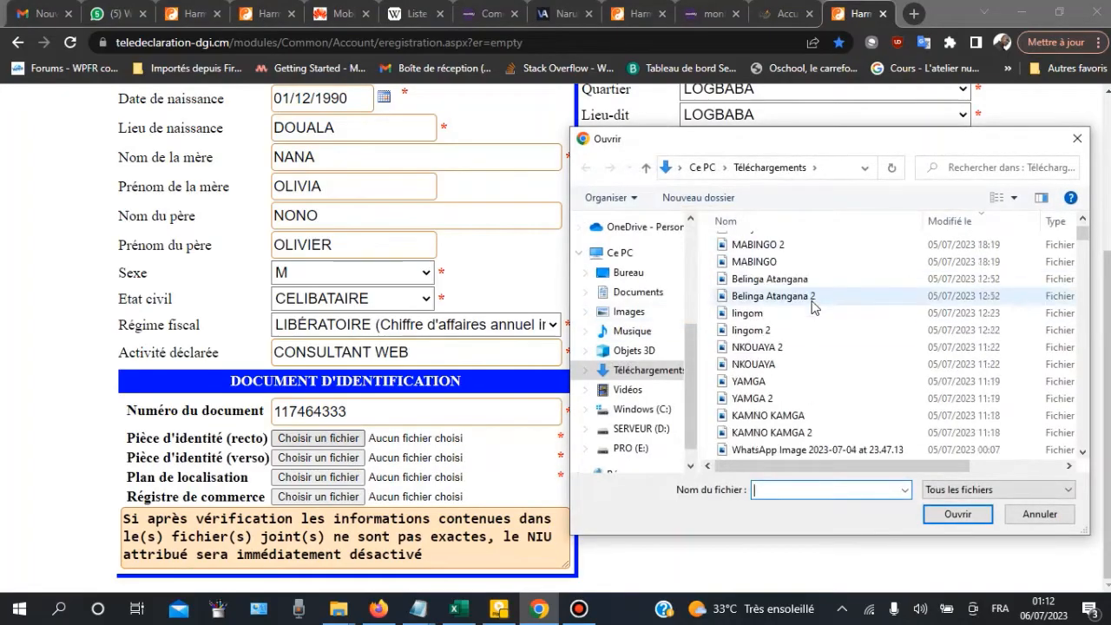
pyautogui.click(775, 322)
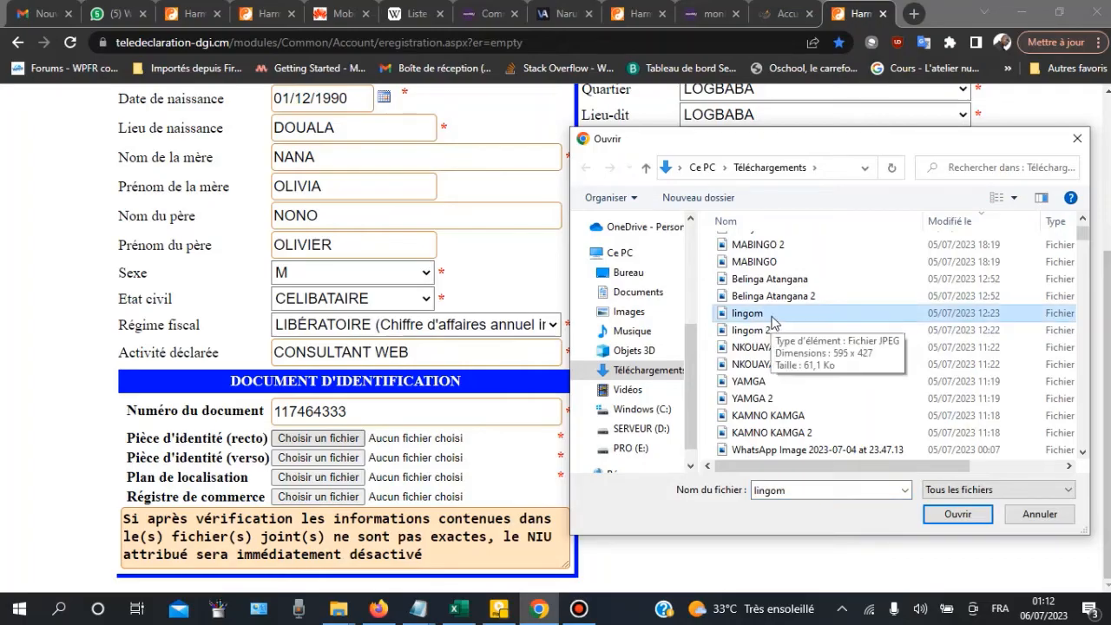
pyautogui.click(955, 514)
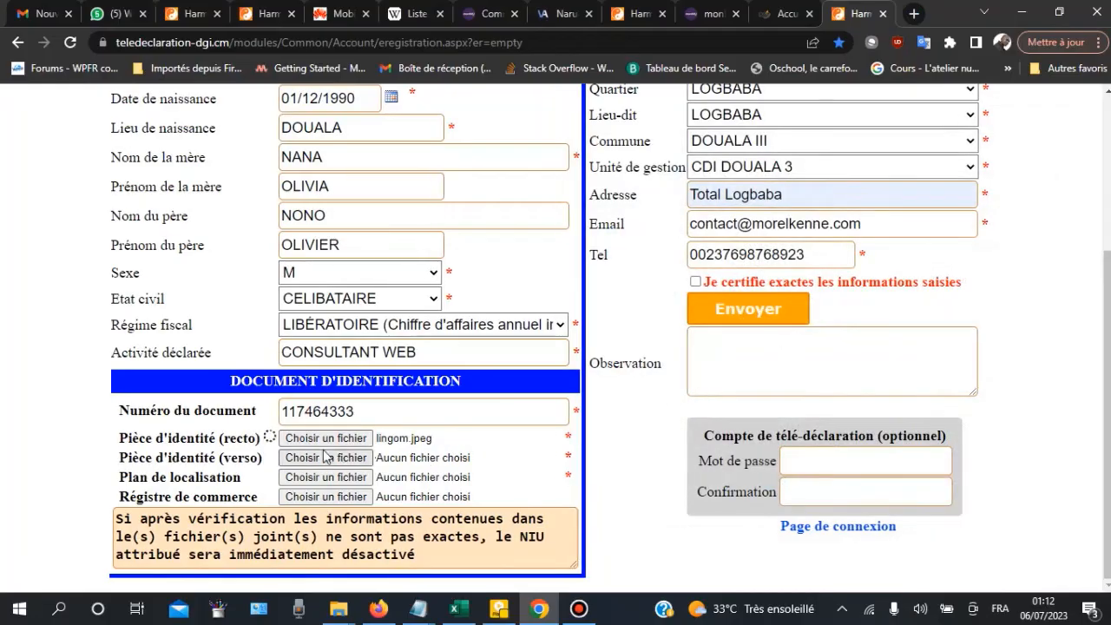
# Step: Attach the ID card back image to the verso field
pyautogui.click(320, 457)
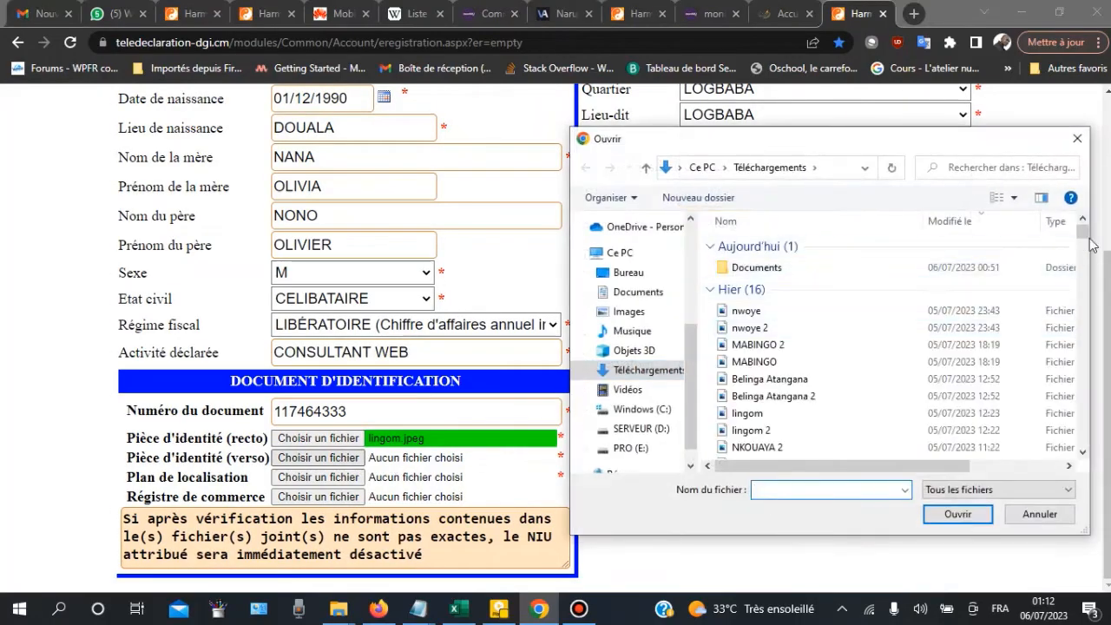
pyautogui.moveTo(1083, 232); pyautogui.dragTo(1090, 449)
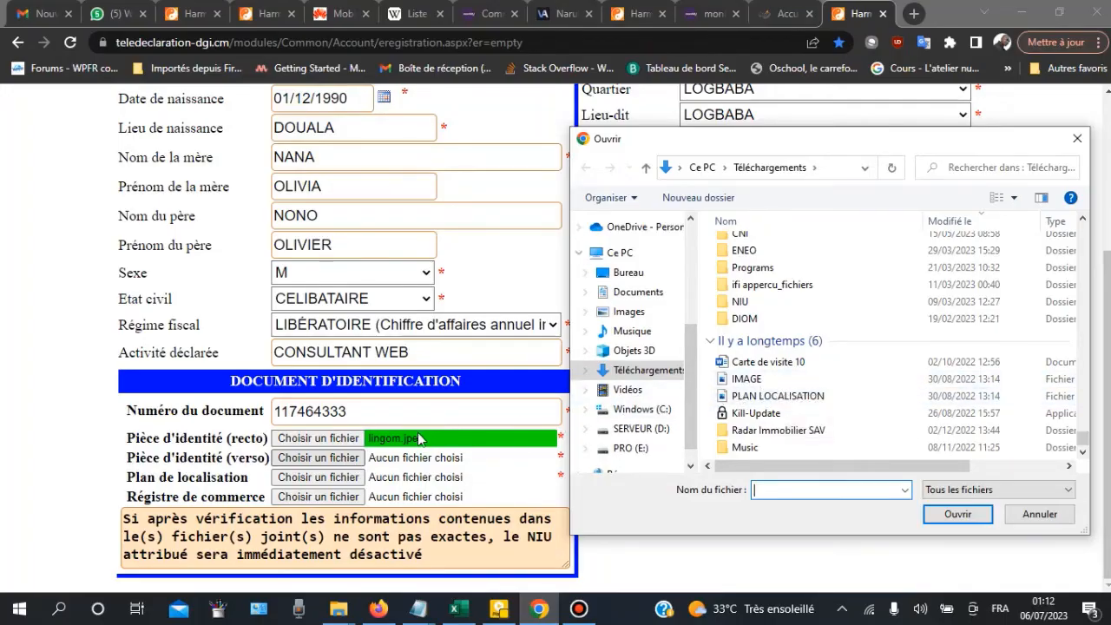
pyautogui.scroll(10, 796, 257)
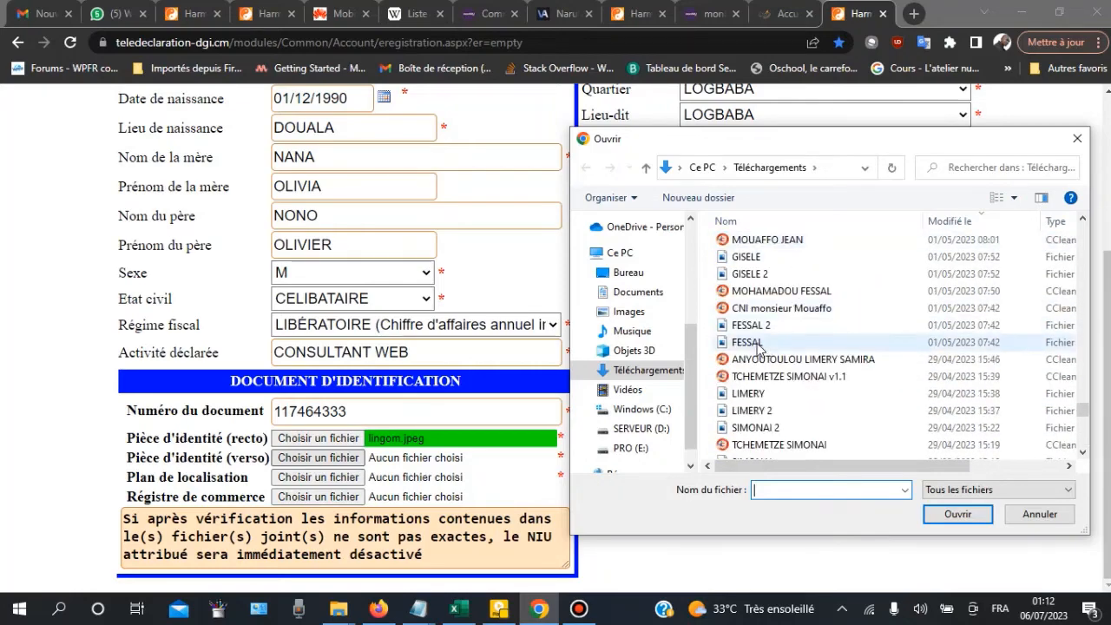
pyautogui.click(758, 345)
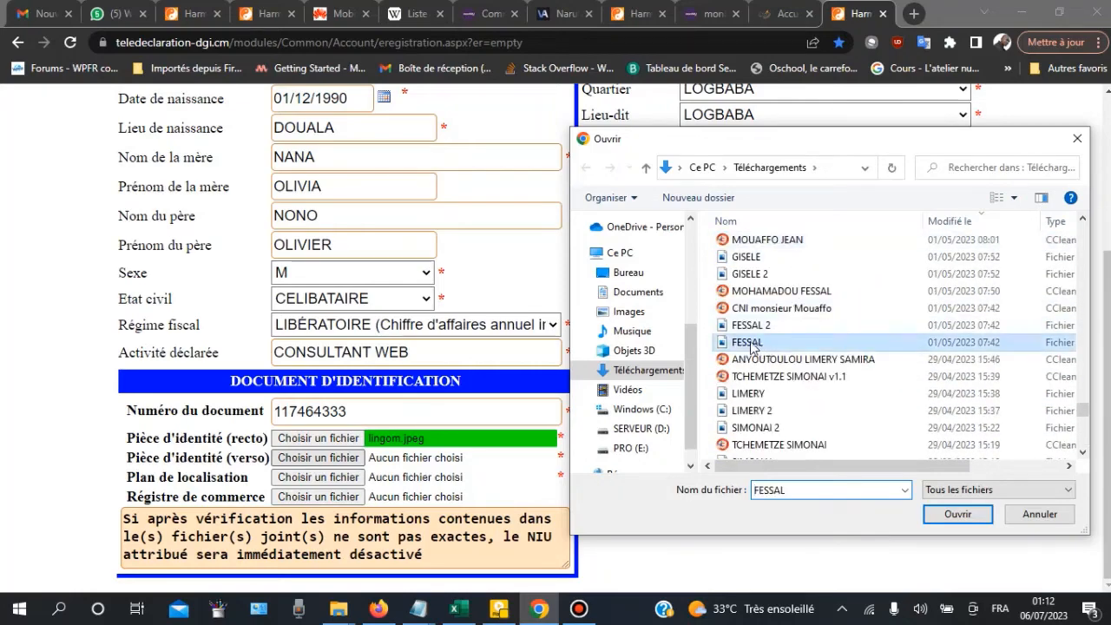
pyautogui.click(957, 514)
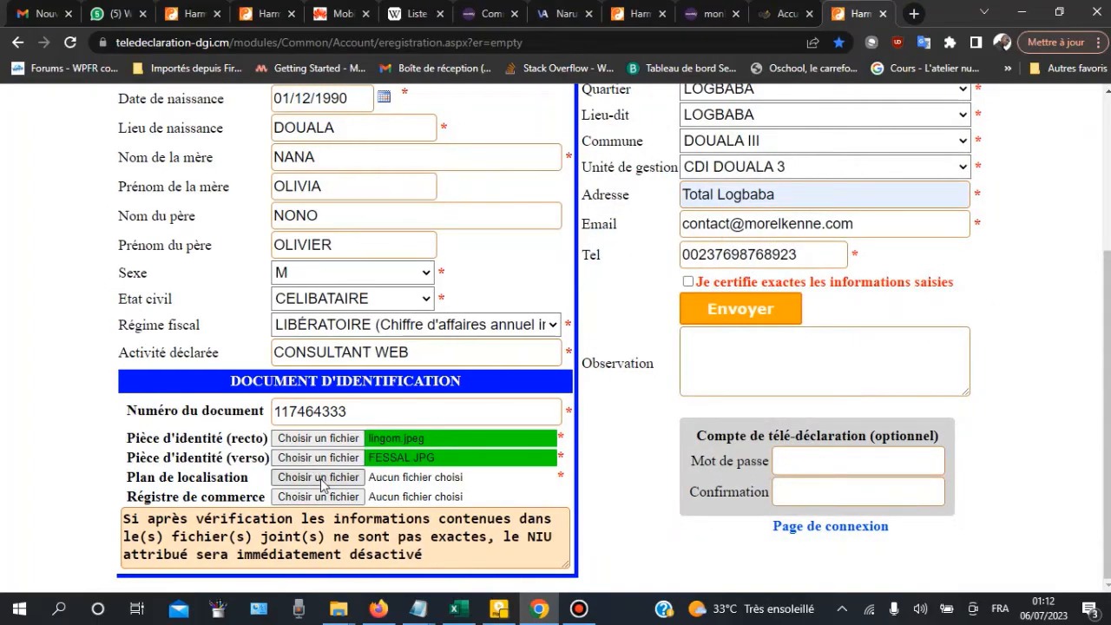
# Step: Select PLAN LOCALISATION from Téléchargements for the Plan de localisation upload
pyautogui.click(318, 477)
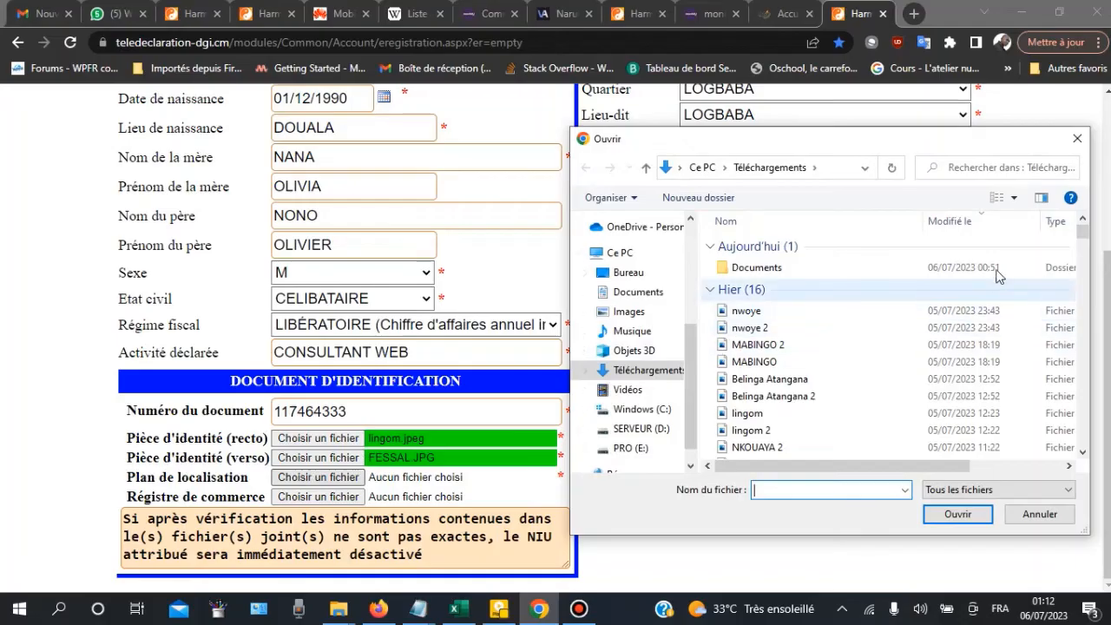
pyautogui.moveTo(1088, 233); pyautogui.dragTo(1084, 439)
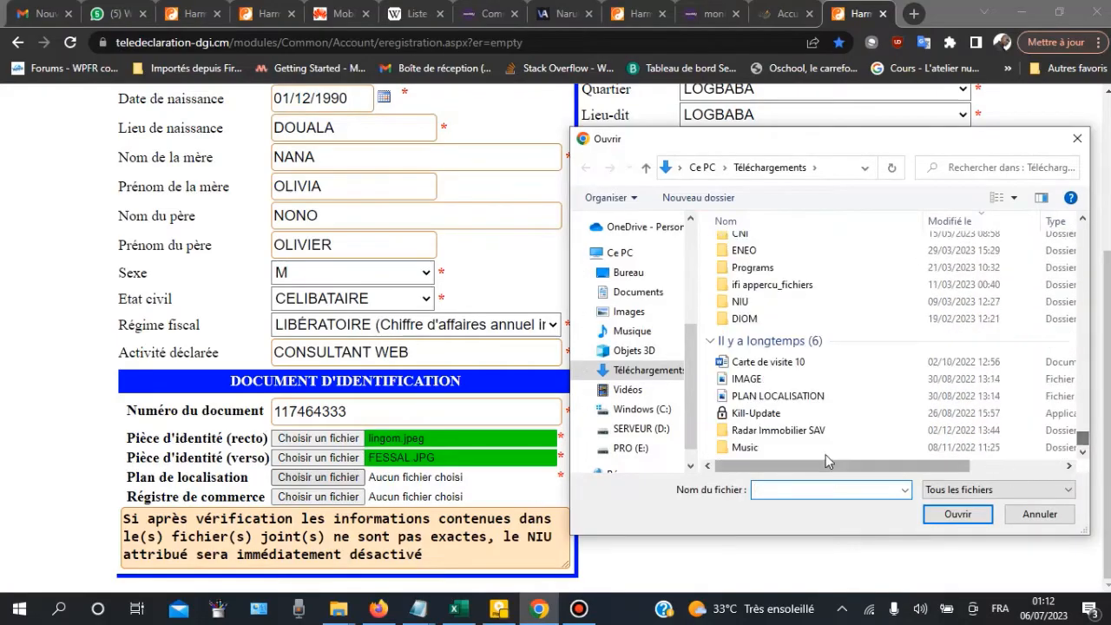
pyautogui.click(756, 396)
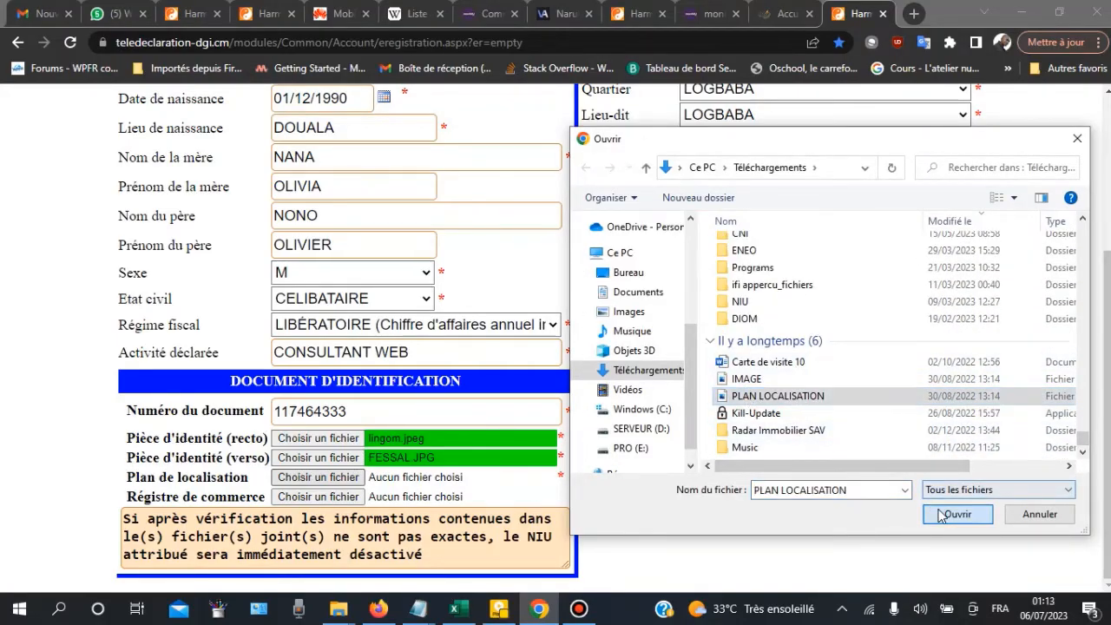
pyautogui.click(958, 513)
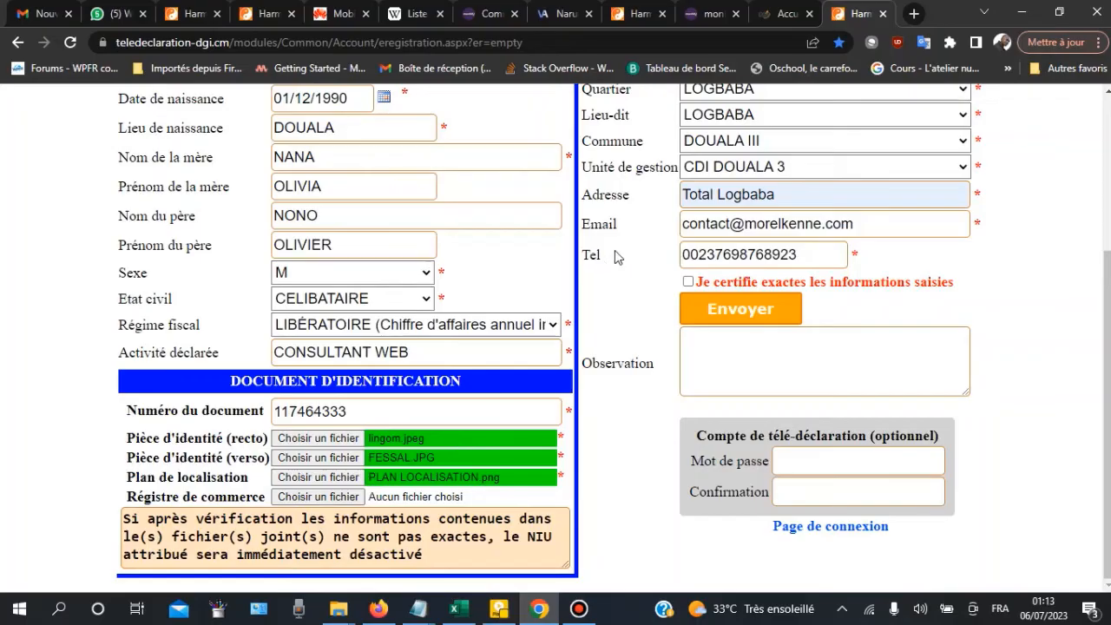
# Step: Scroll through the filled form and check the surname entered in the Nom field
pyautogui.scroll(2, 419, 226)
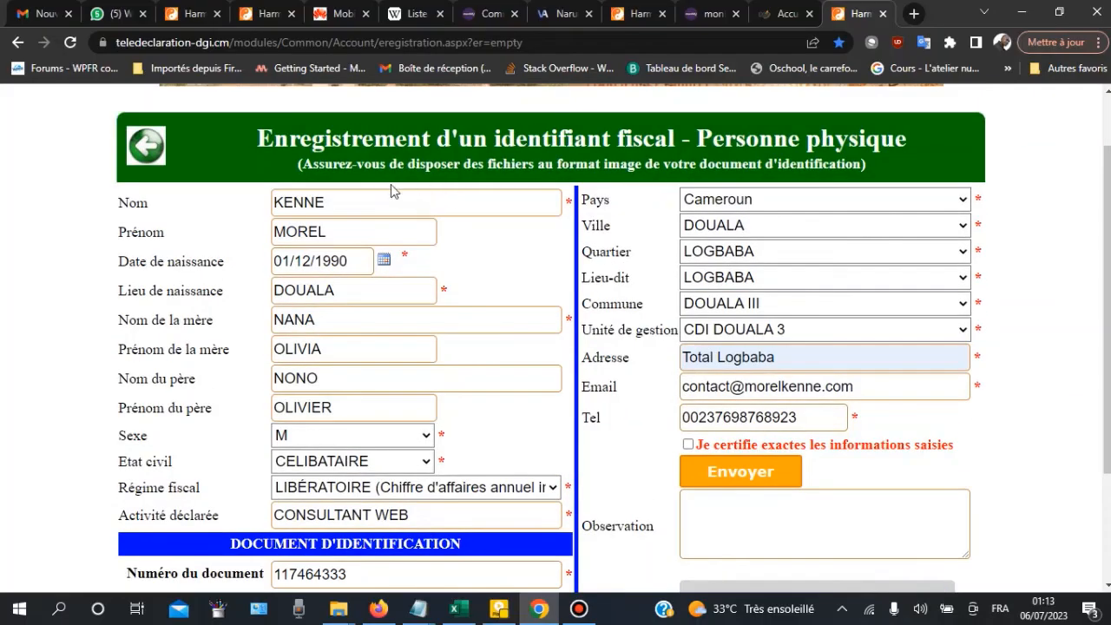
pyautogui.scroll(-1, 381, 177)
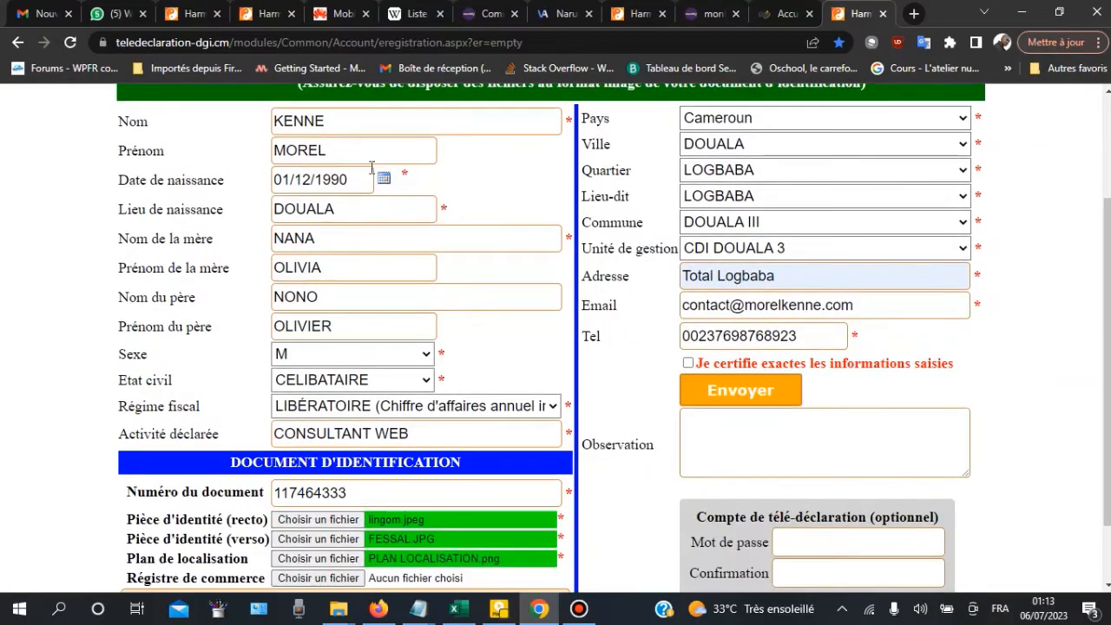
pyautogui.click(366, 121)
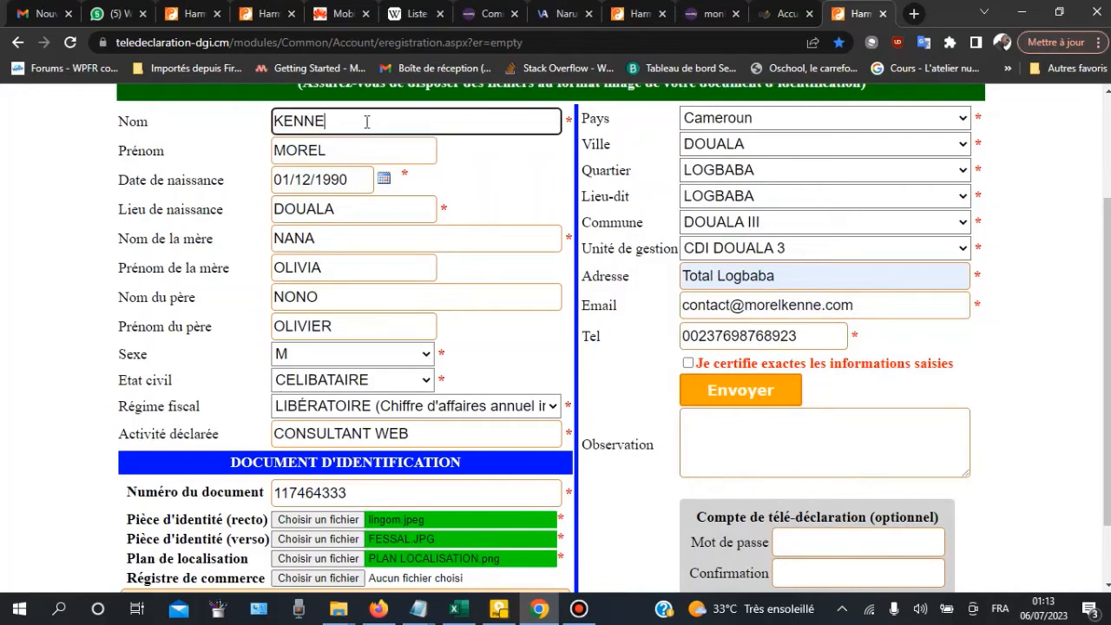
pyautogui.click(536, 183)
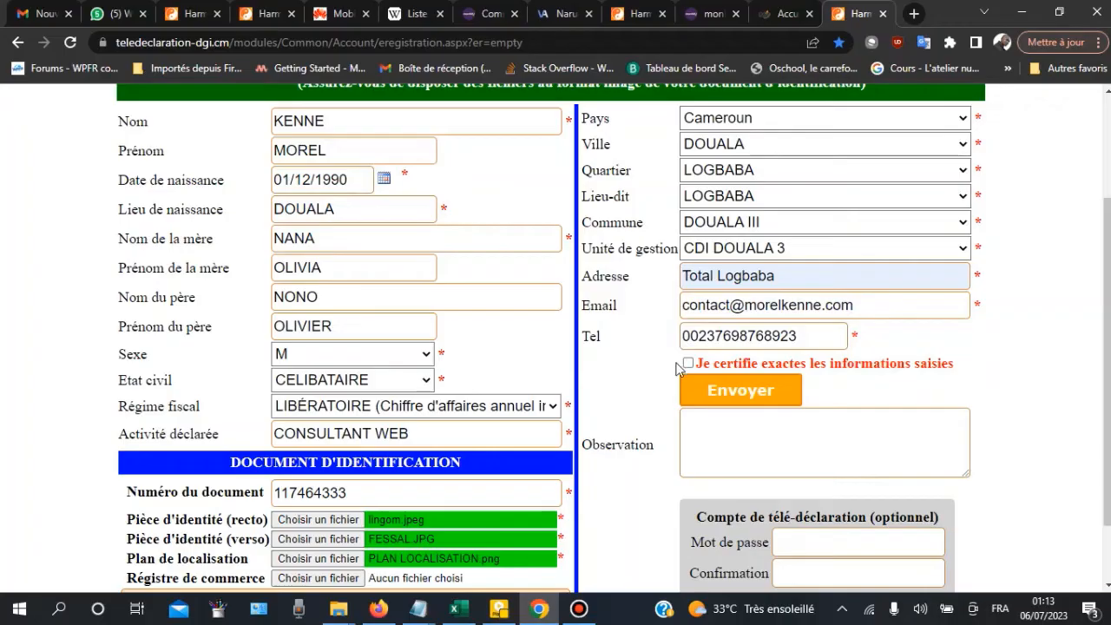
pyautogui.scroll(-1, 391, 365)
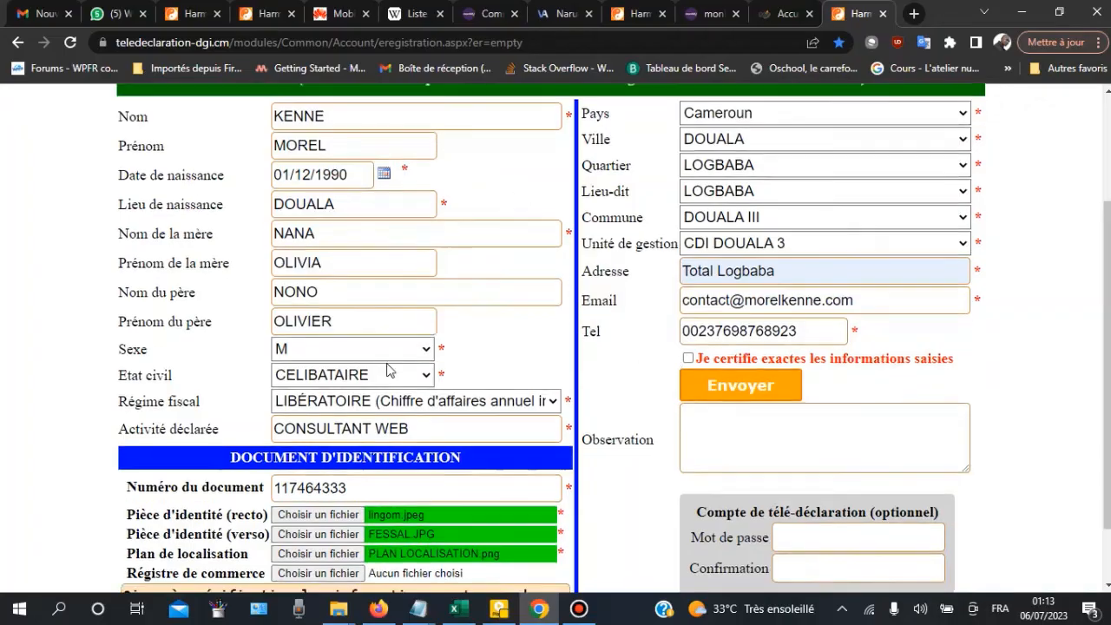
pyautogui.scroll(2, 386, 342)
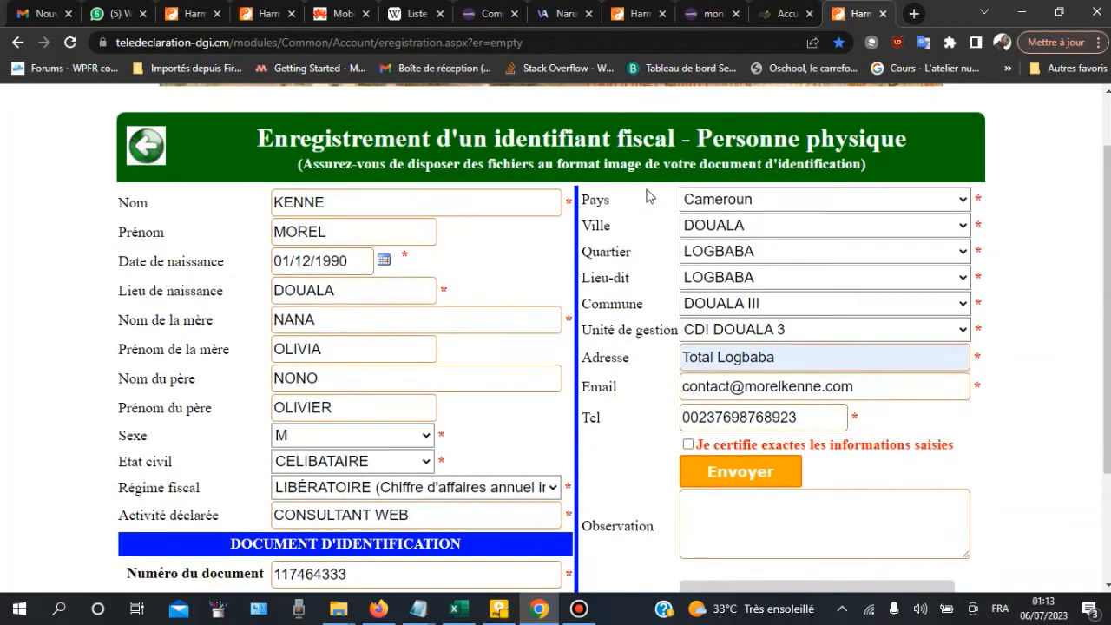
pyautogui.scroll(-2, 695, 260)
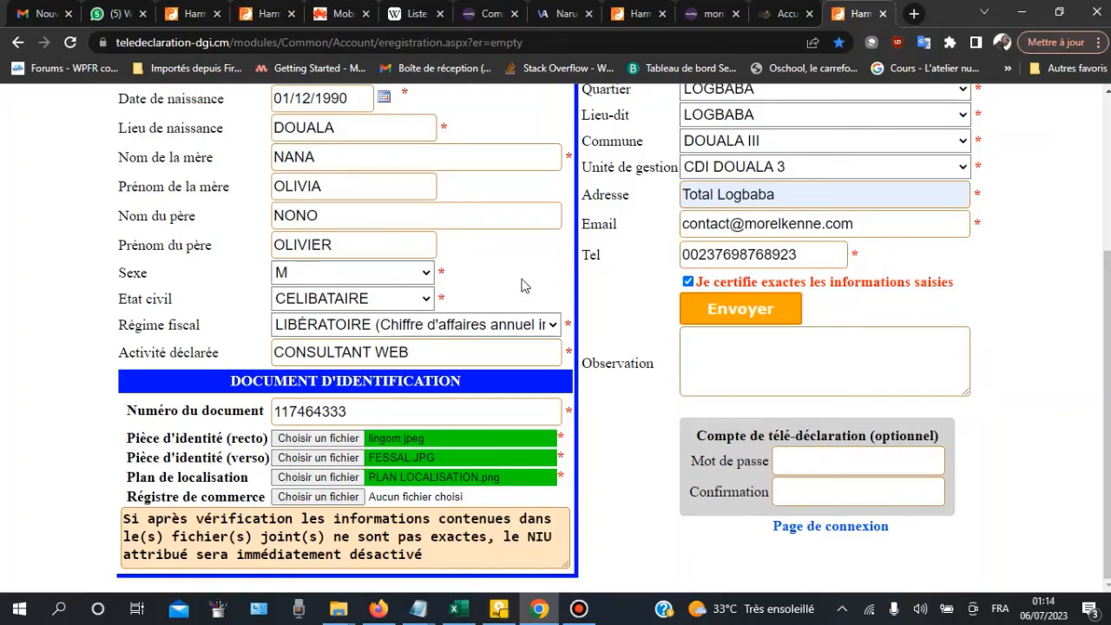
pyautogui.click(499, 608)
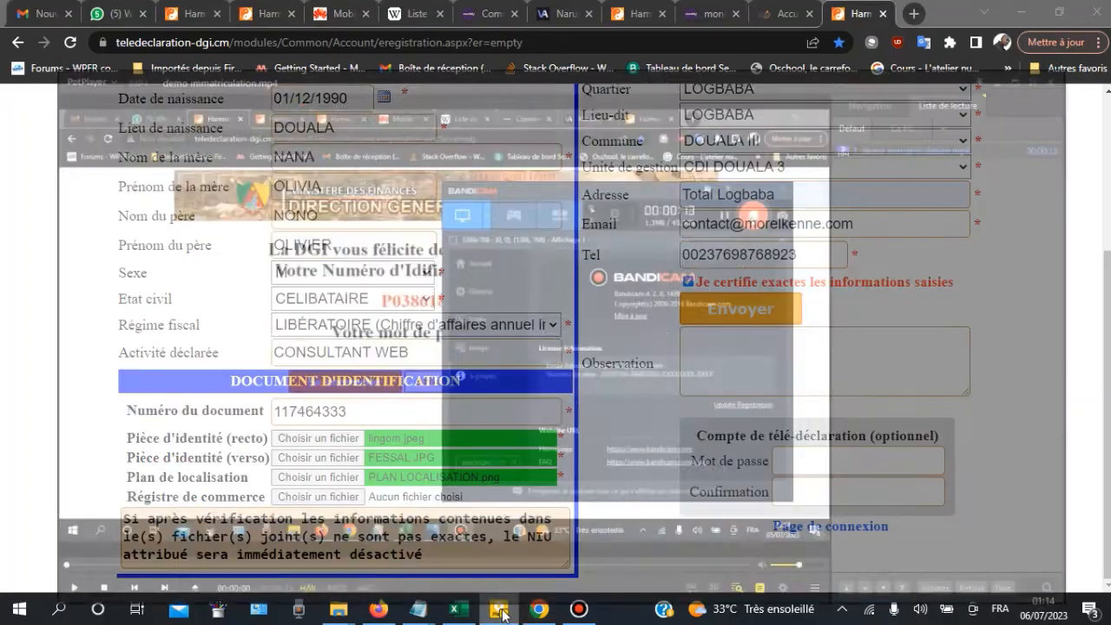
pyautogui.click(1079, 15)
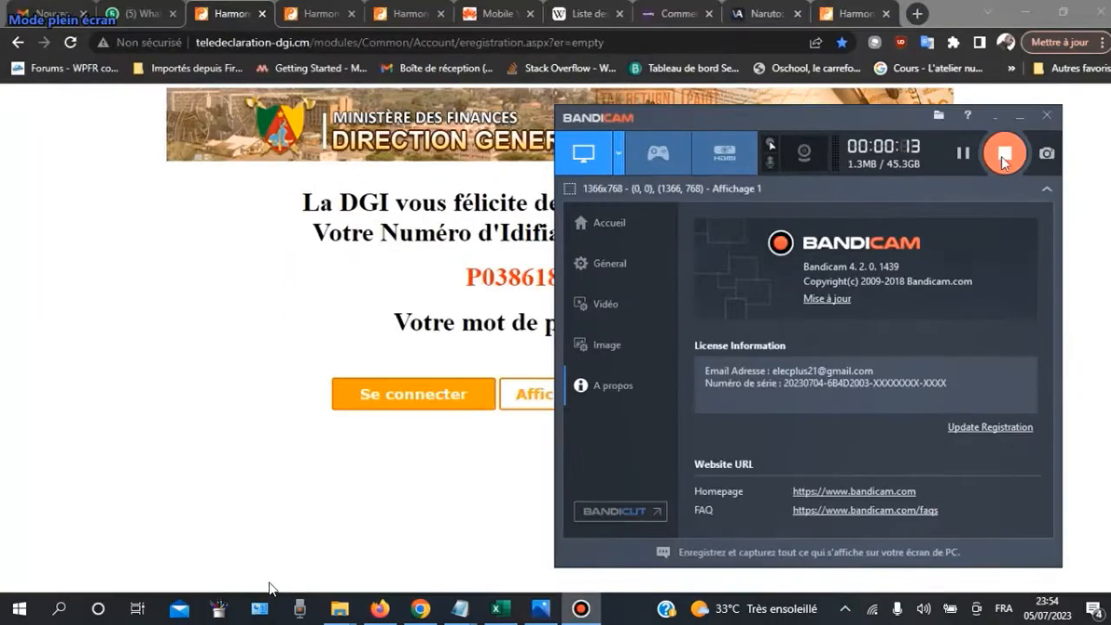
pyautogui.moveTo(247, 598)
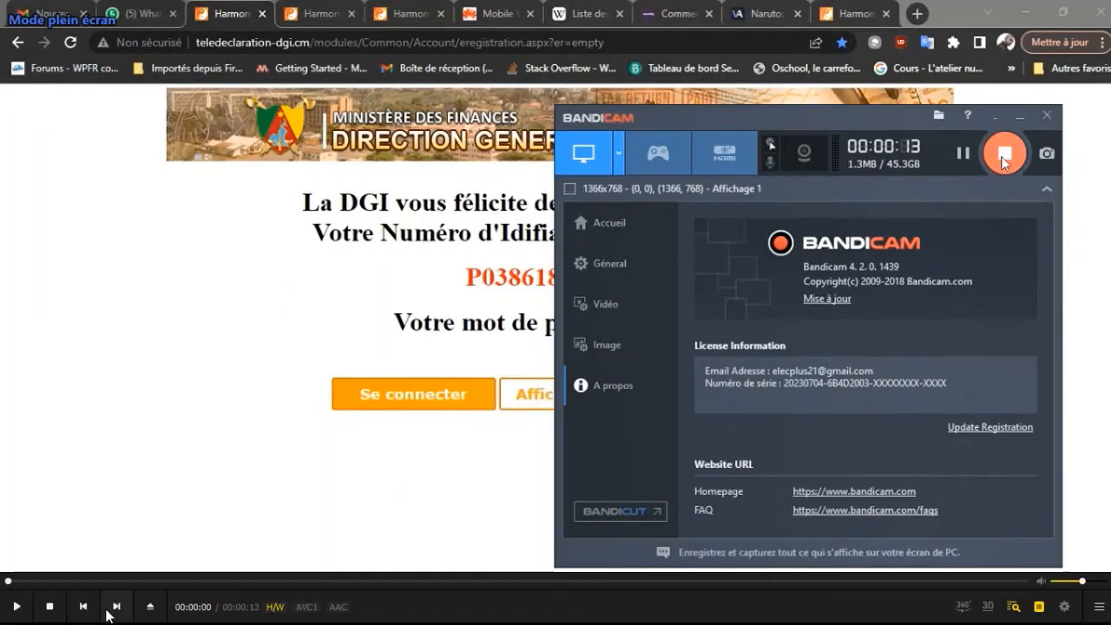
pyautogui.click(17, 604)
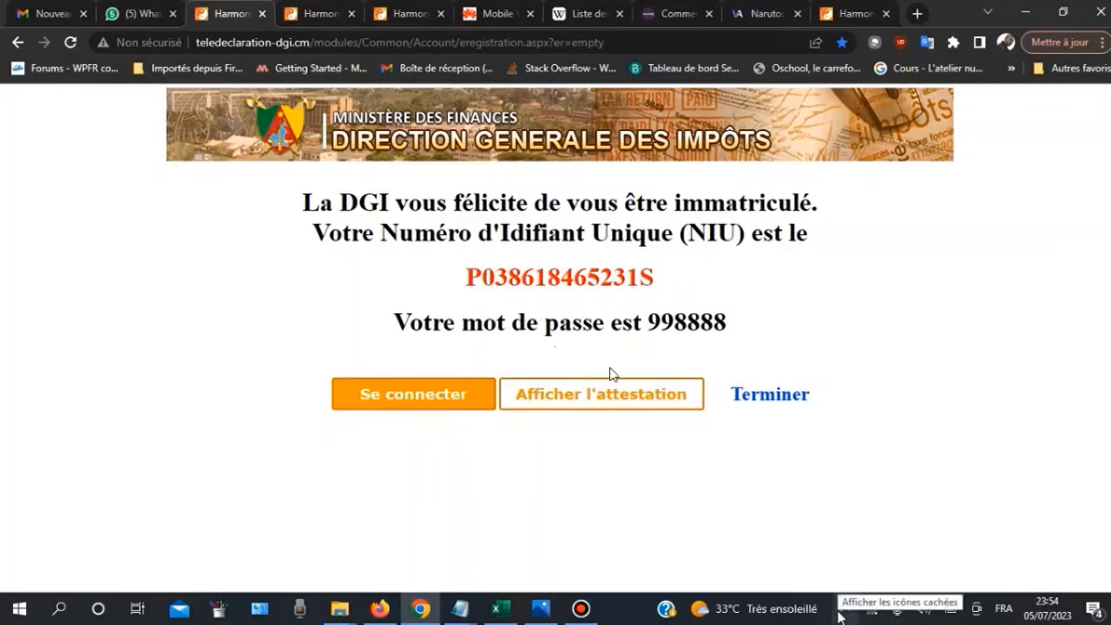
pyautogui.press('space')
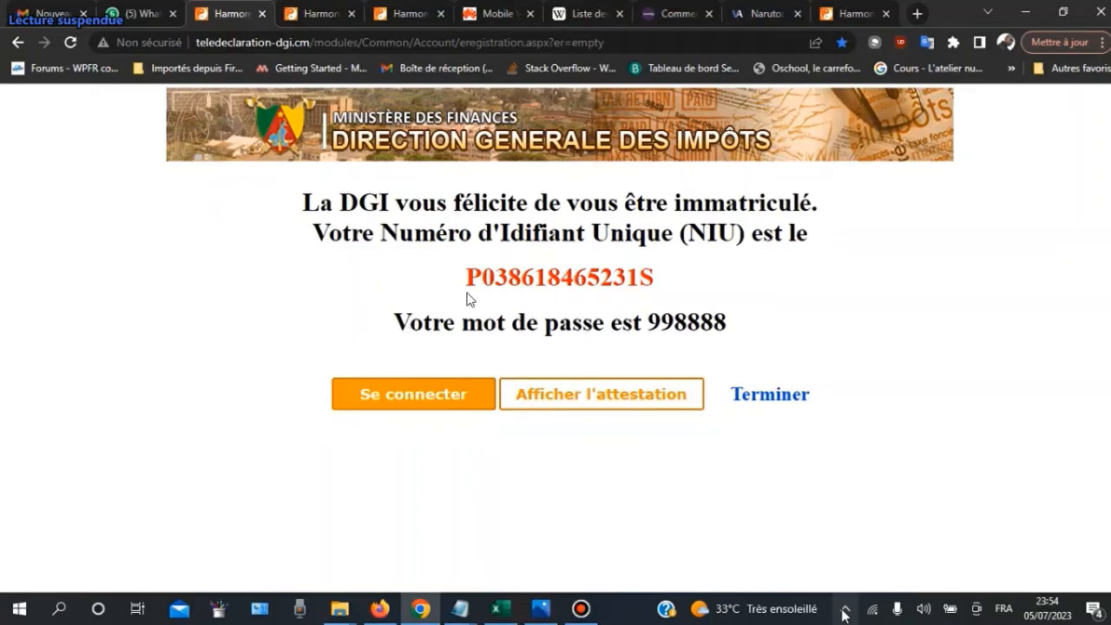
pyautogui.press('space')
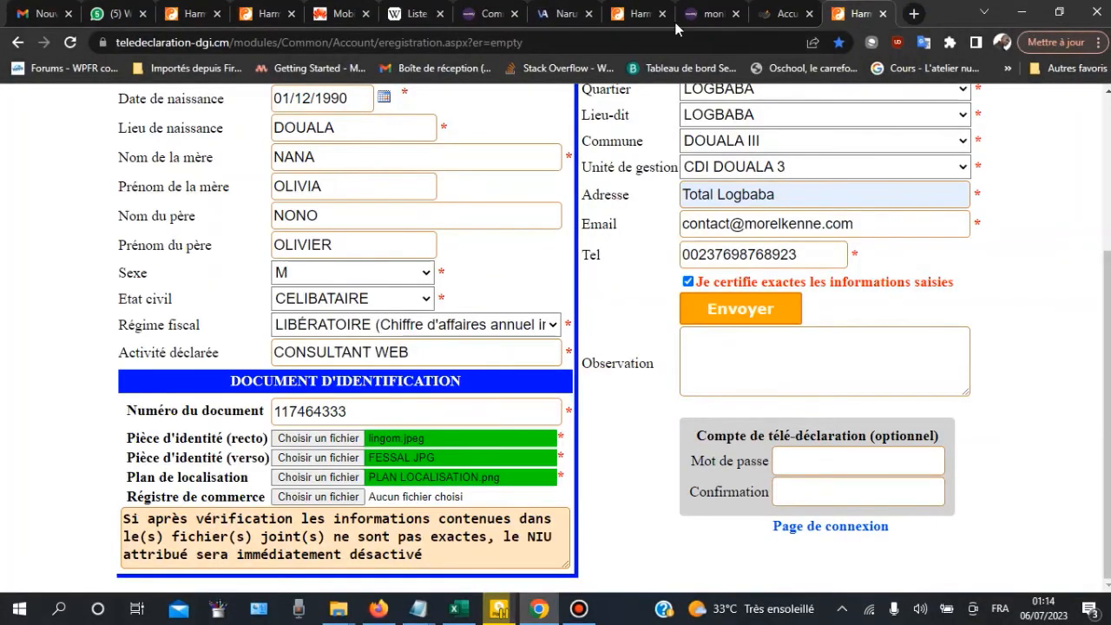
# Step: Switch to the NIU confirmation page and move its tab after the other tabs
pyautogui.click(621, 14)
pyautogui.moveTo(635, 15); pyautogui.dragTo(861, 15)
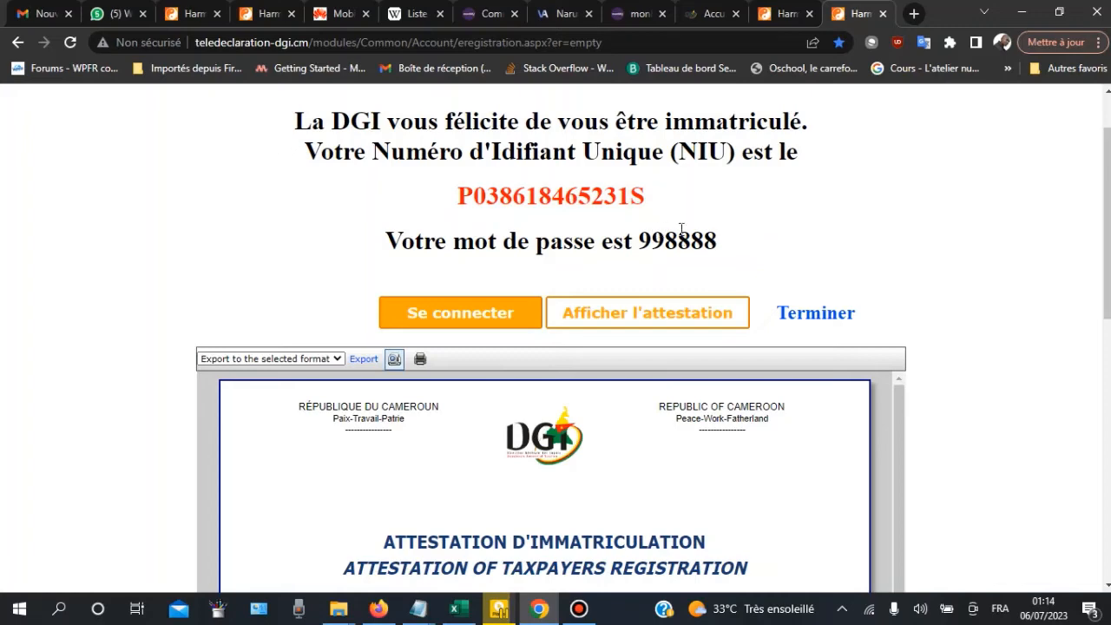
pyautogui.scroll(1, 686, 221)
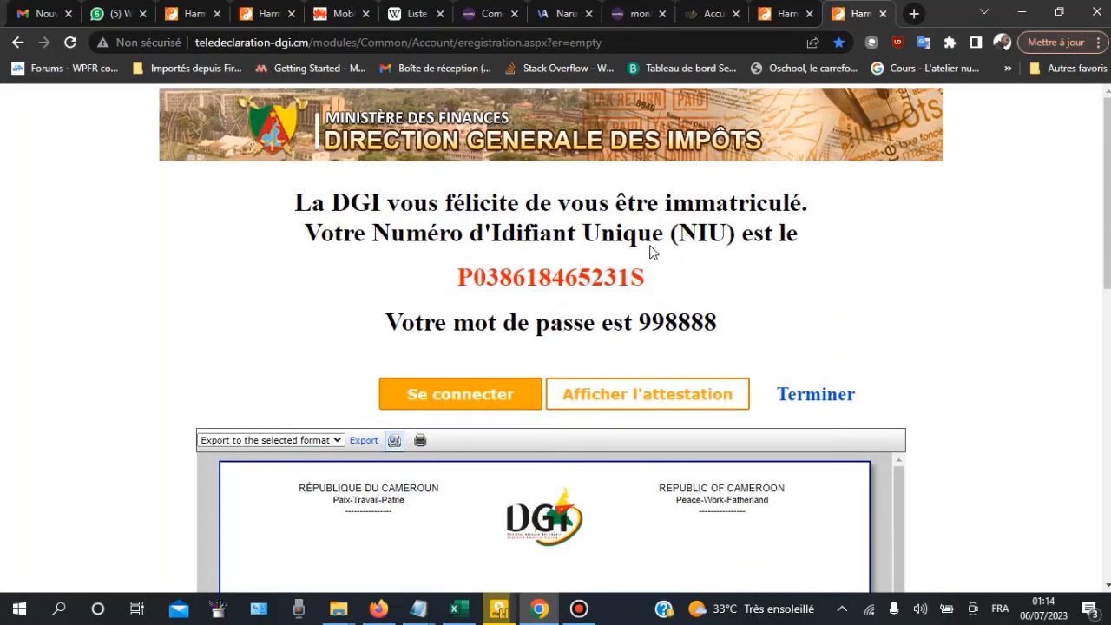
# Step: Display the registration attestation and select the taxpayer's full name on it
pyautogui.click(605, 405)
pyautogui.scroll(-2, 611, 379)
pyautogui.scroll(-4, 521, 278)
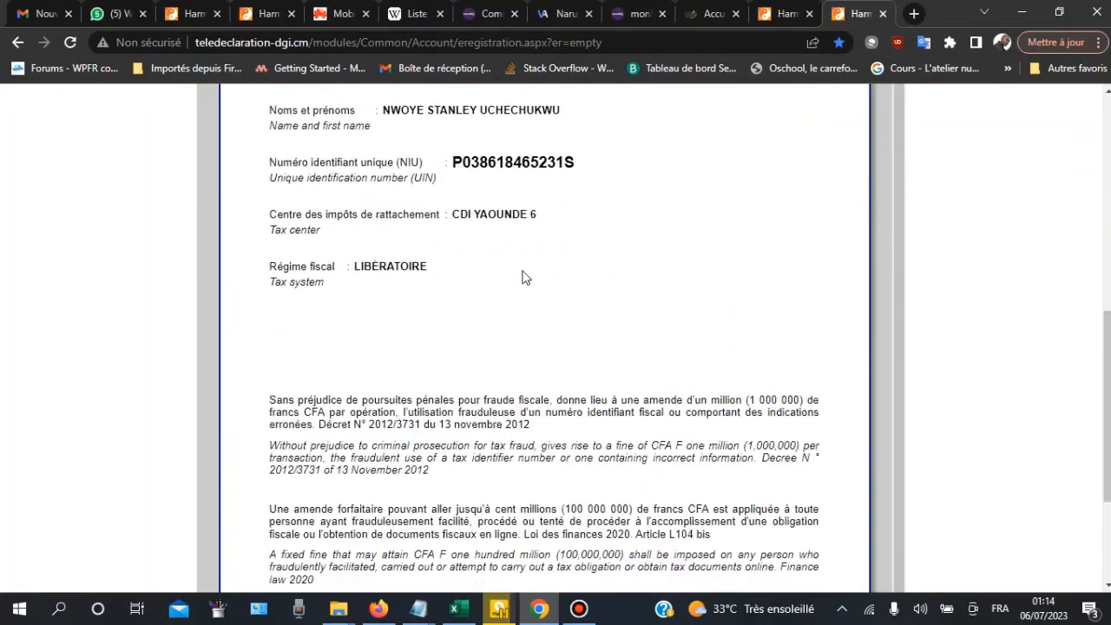
pyautogui.scroll(3, 518, 278)
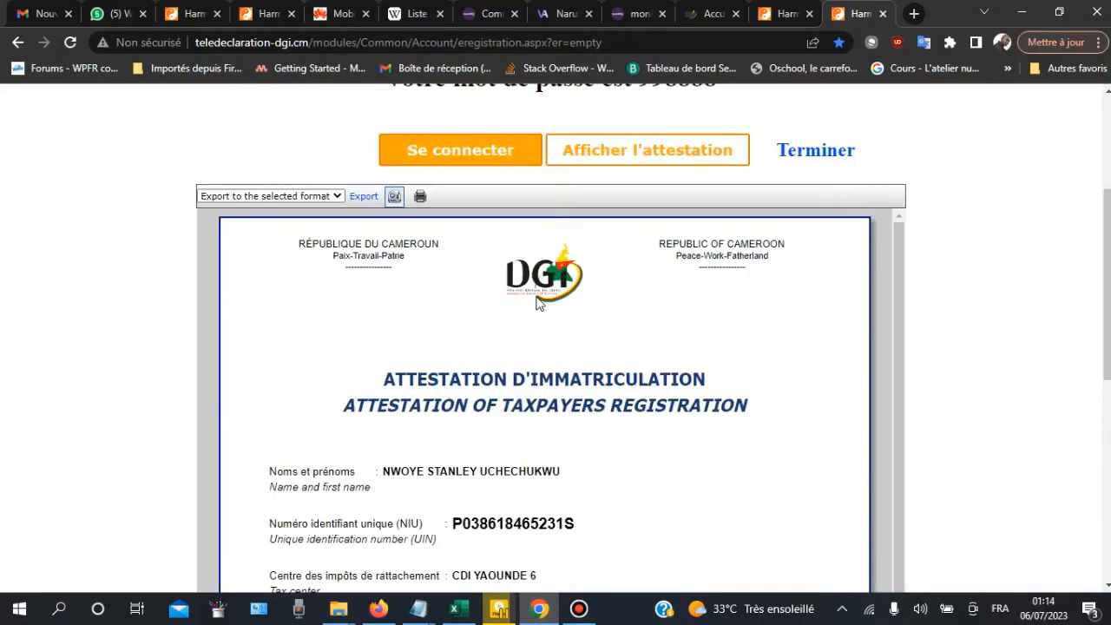
pyautogui.tripleClick(459, 471)
pyautogui.hotkey('ctrl', 'c')
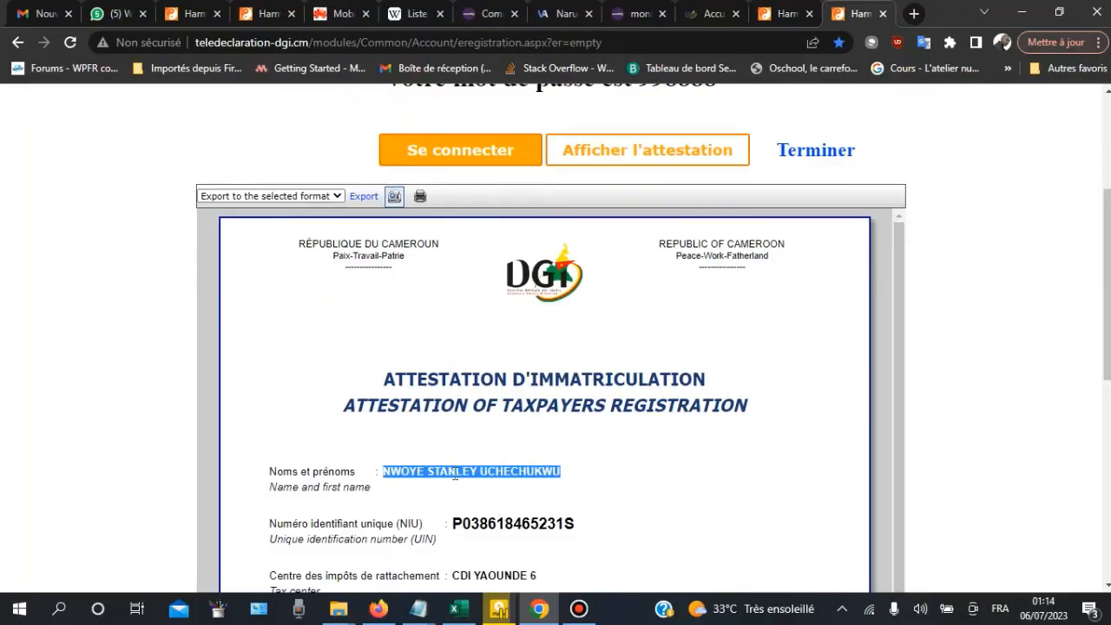
pyautogui.scroll(3, 312, 261)
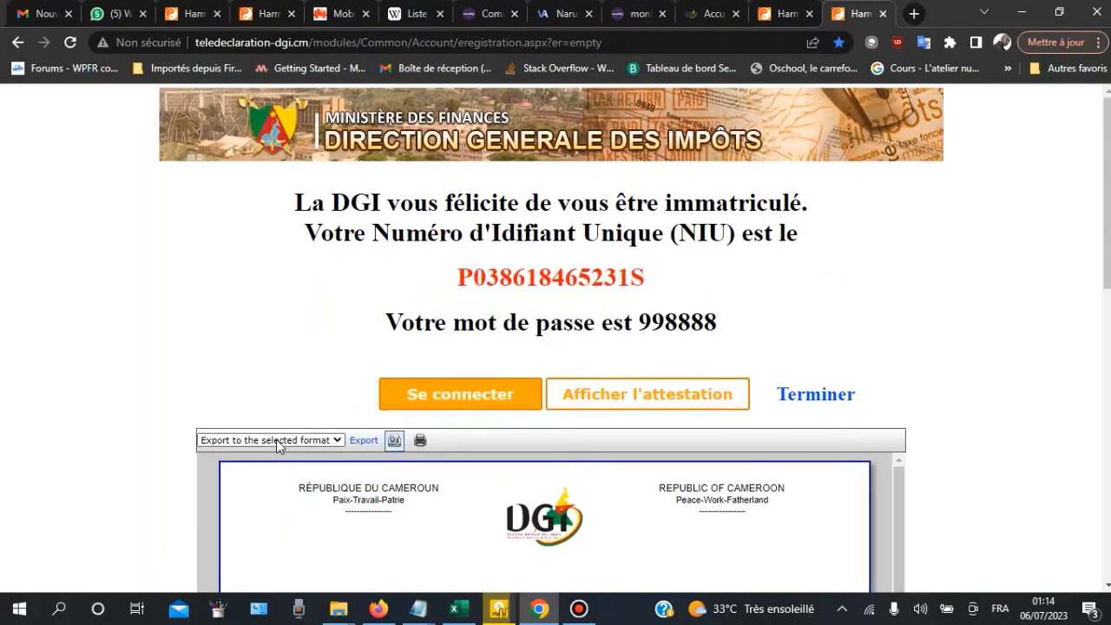
# Step: Export the attestation as an Acrobat (PDF) file
pyautogui.click(277, 442)
pyautogui.click(283, 382)
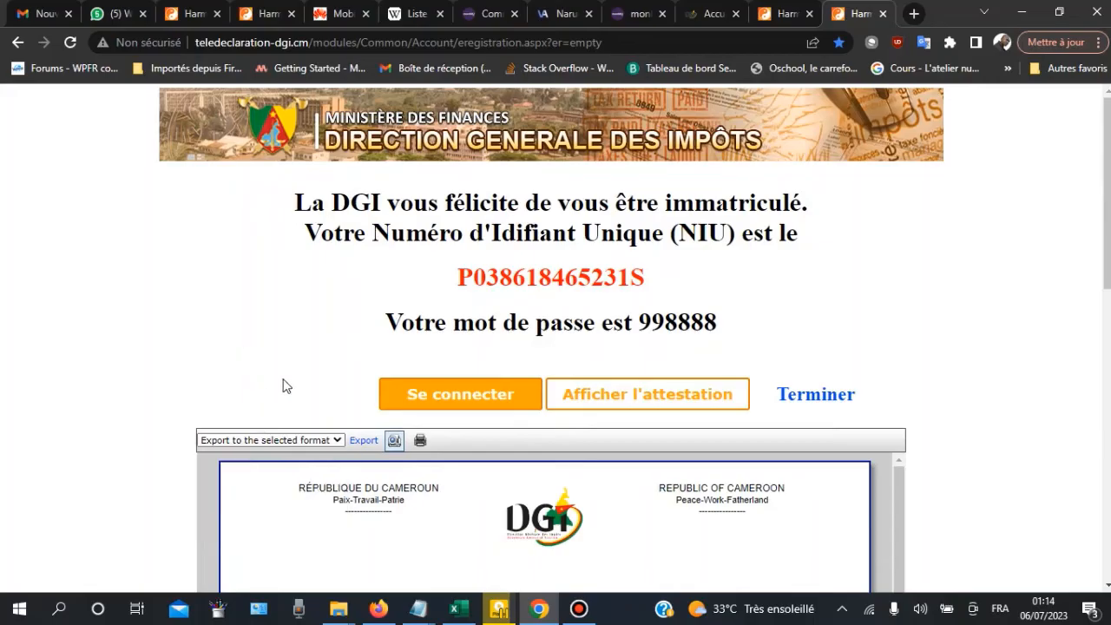
pyautogui.click(303, 442)
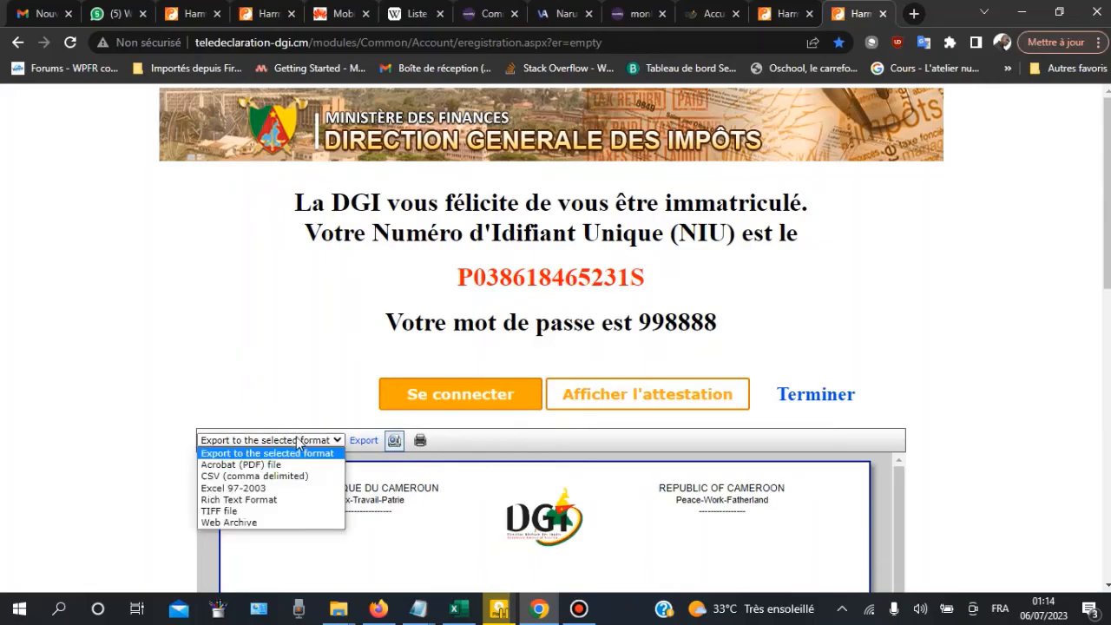
pyautogui.click(259, 466)
pyautogui.click(366, 445)
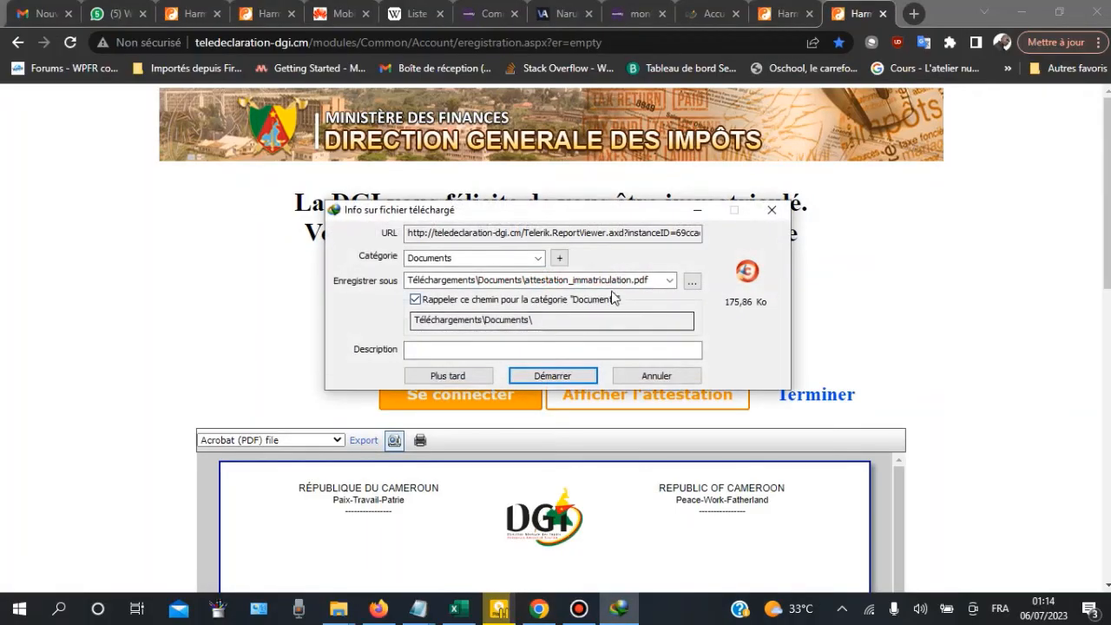
# Step: Save the PDF under the taxpayer's full name in IDM and open it
pyautogui.click(635, 279)
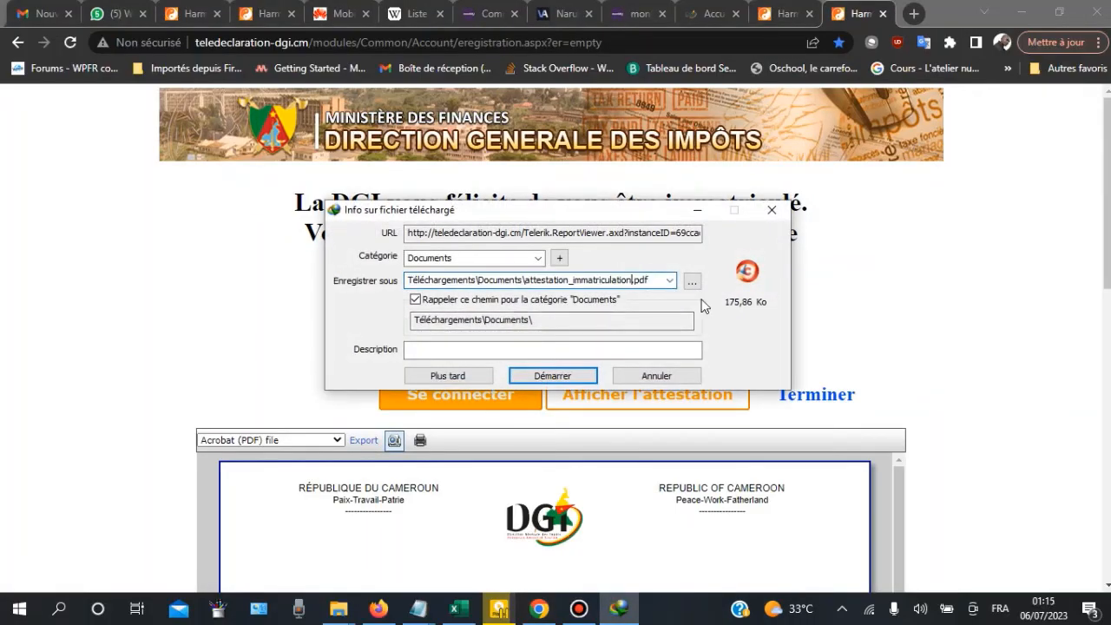
pyautogui.press('BackSpace')
pyautogui.press('BackSpace')
pyautogui.press('BackSpace')
pyautogui.press('BackSpace')
pyautogui.press('BackSpace')
pyautogui.press('BackSpace')
pyautogui.press('BackSpace')
pyautogui.press('BackSpace')
pyautogui.press('BackSpace')
pyautogui.press('BackSpace')
pyautogui.press('BackSpace')
pyautogui.press('BackSpace')
pyautogui.press('BackSpace')
pyautogui.press('BackSpace')
pyautogui.press('BackSpace')
pyautogui.press('BackSpace')
pyautogui.press('BackSpace')
pyautogui.press('BackSpace')
pyautogui.press('BackSpace')
pyautogui.press('BackSpace')
pyautogui.press('BackSpace')
pyautogui.press('BackSpace')
pyautogui.press('BackSpace')
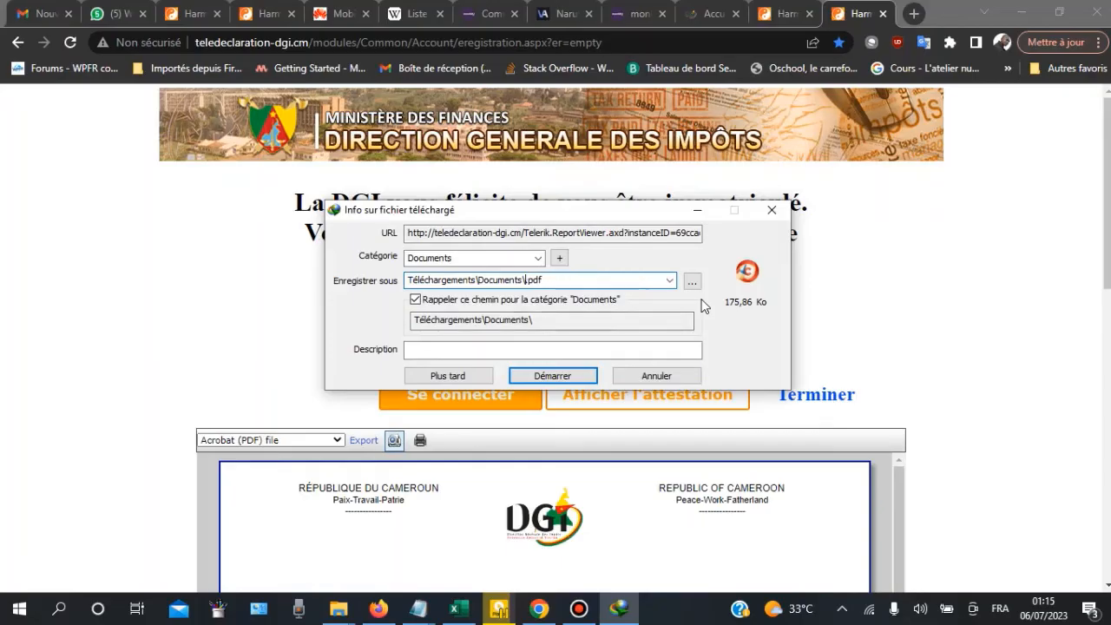
pyautogui.write('v')
pyautogui.hotkey('ctrl', 'v')
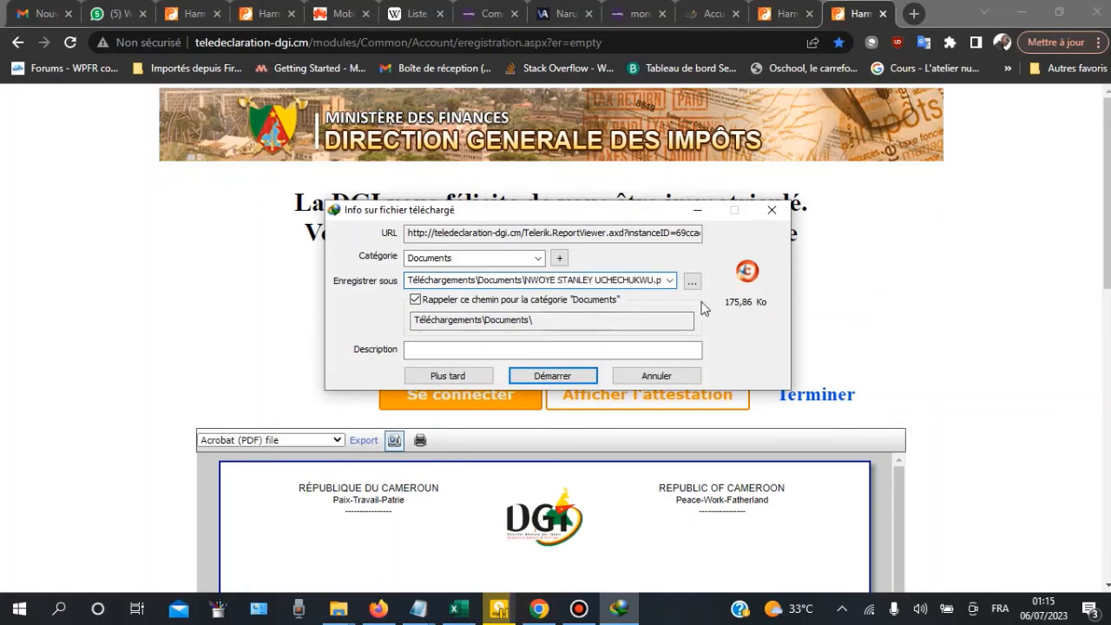
pyautogui.click(552, 376)
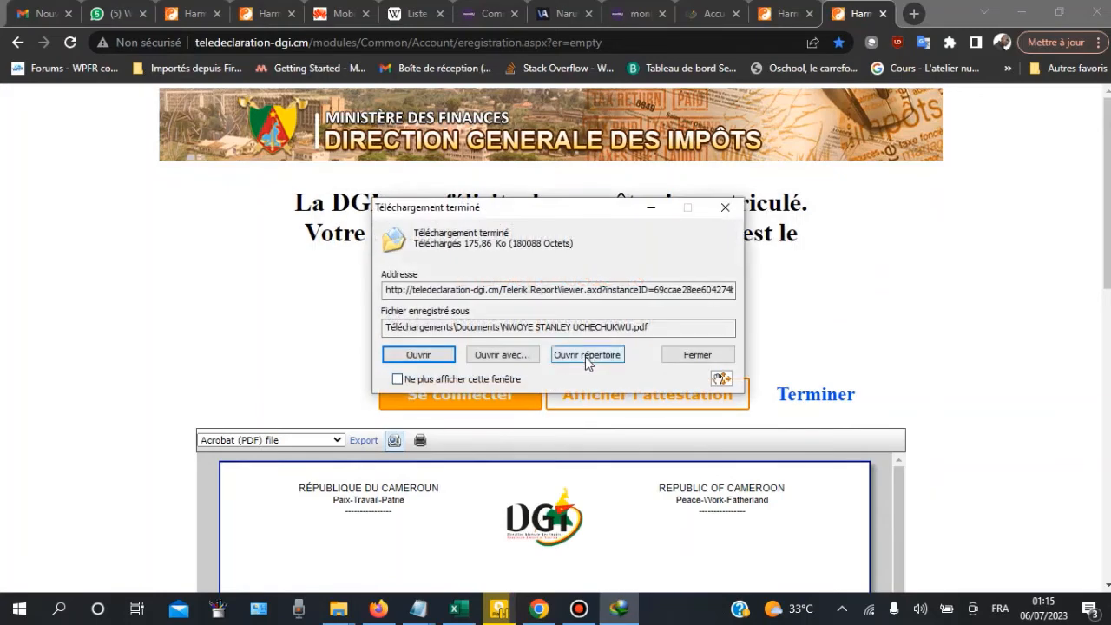
pyautogui.click(408, 352)
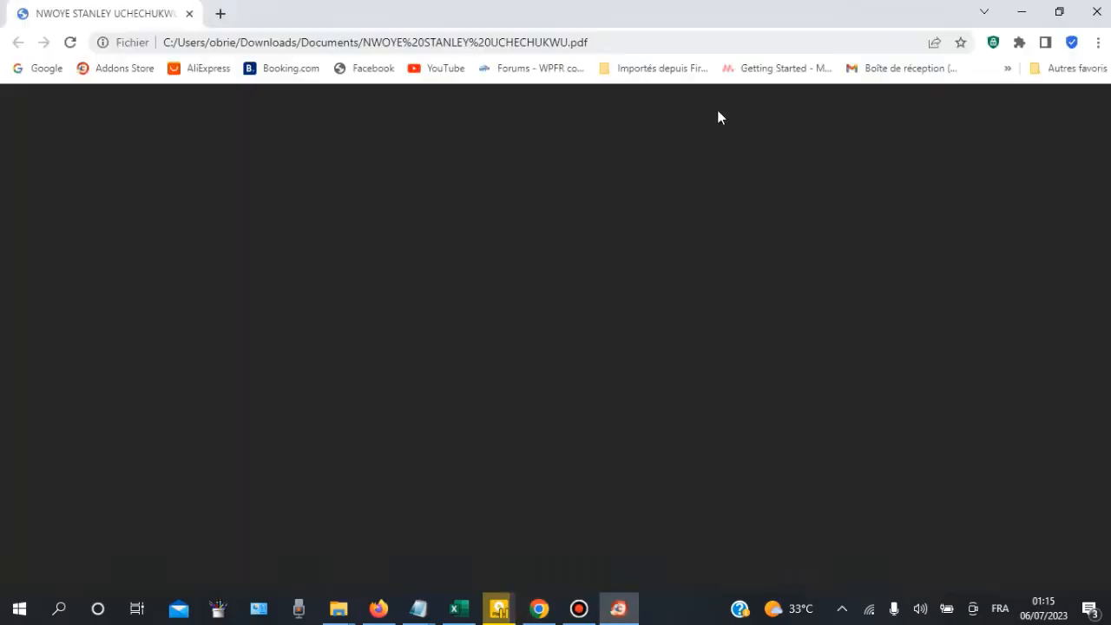
# Step: Check the name and NIU in the attestation PDF, then minimise the viewer
pyautogui.scroll(-5, 574, 282)
pyautogui.scroll(5, 623, 390)
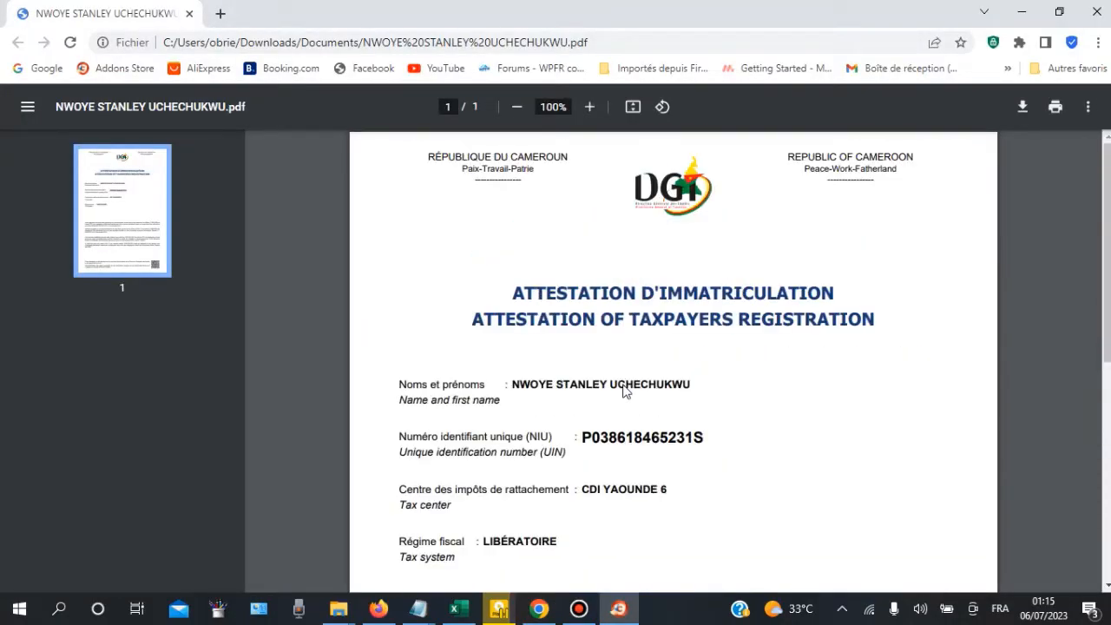
pyautogui.scroll(-5, 627, 371)
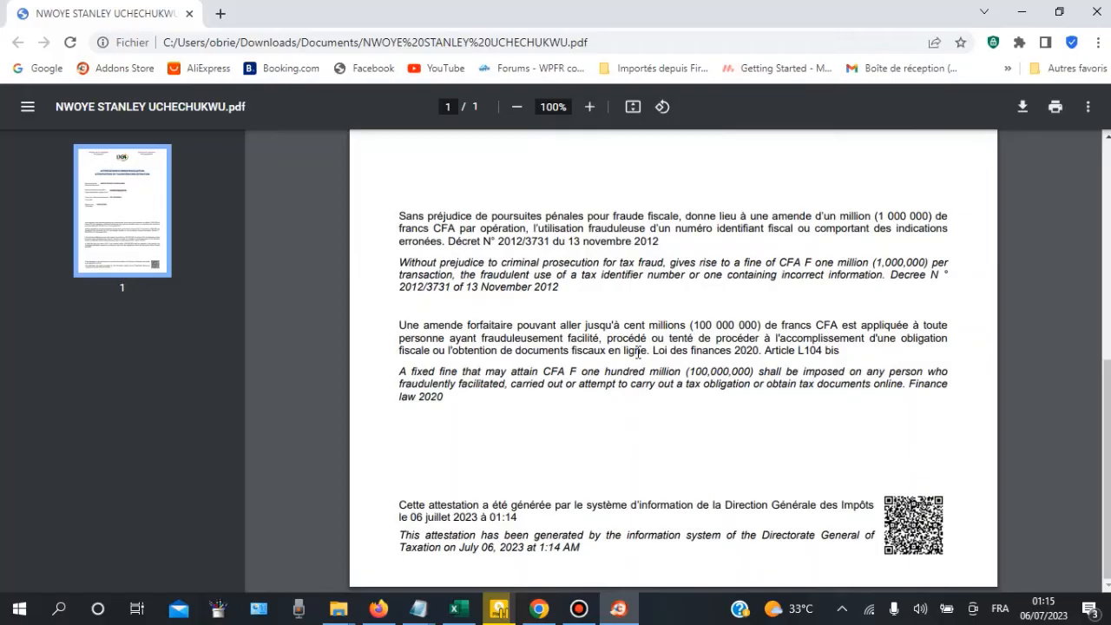
pyautogui.scroll(3, 669, 362)
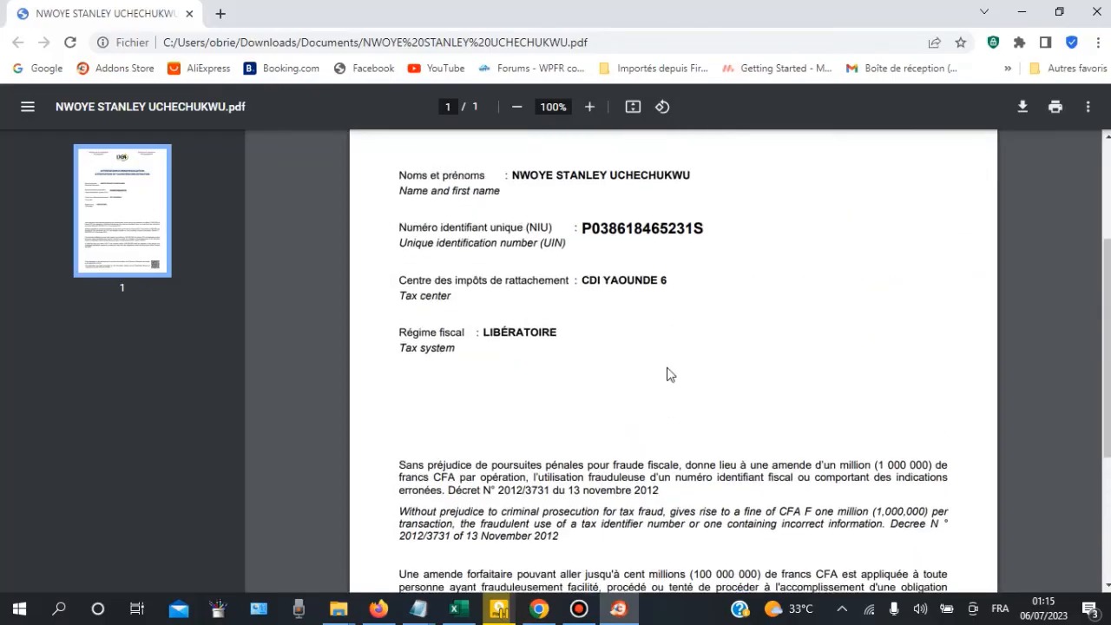
pyautogui.scroll(-3, 677, 382)
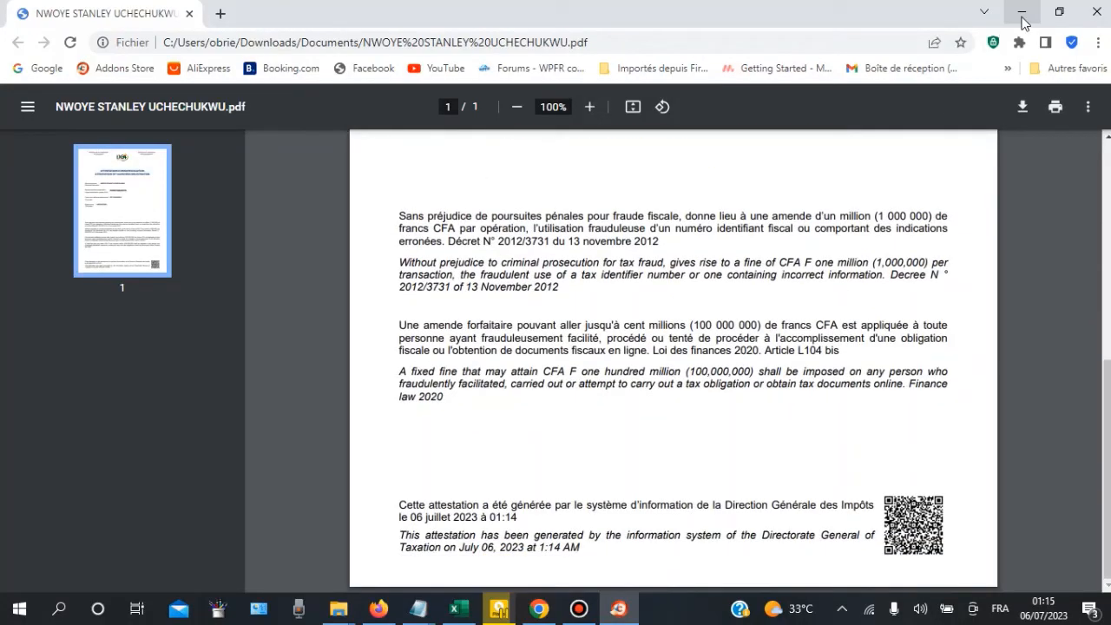
pyautogui.click(1023, 12)
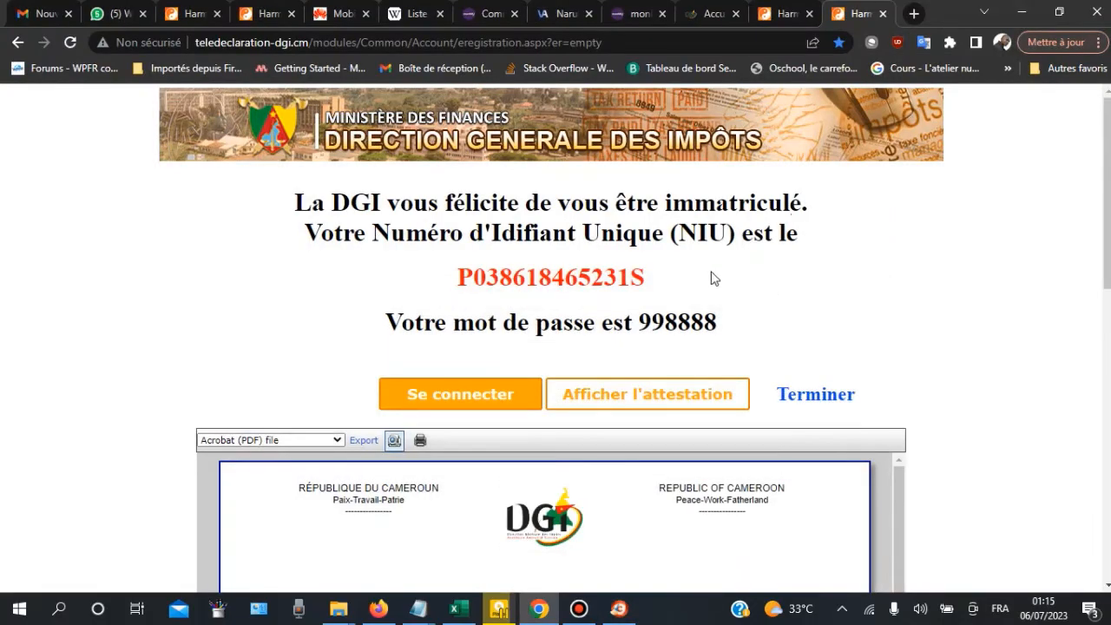
# Step: Switch to the monNIU homepage tab, then bring up the 'tuto' File Explorer window
pyautogui.scroll(-5, 608, 295)
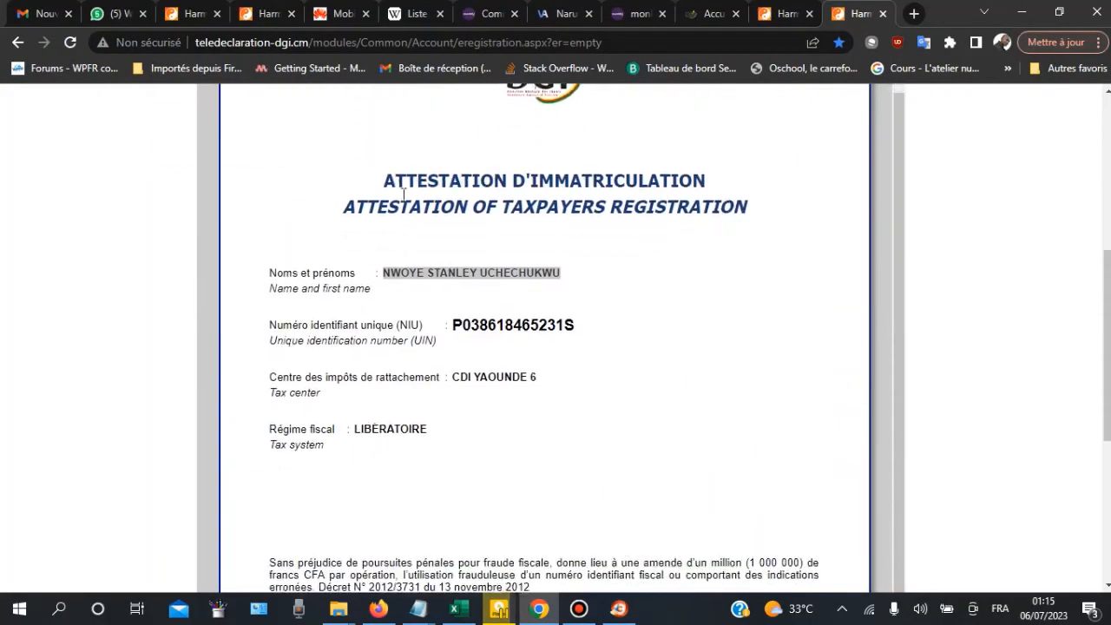
pyautogui.scroll(1, 403, 195)
pyautogui.click(785, 13)
pyautogui.click(622, 13)
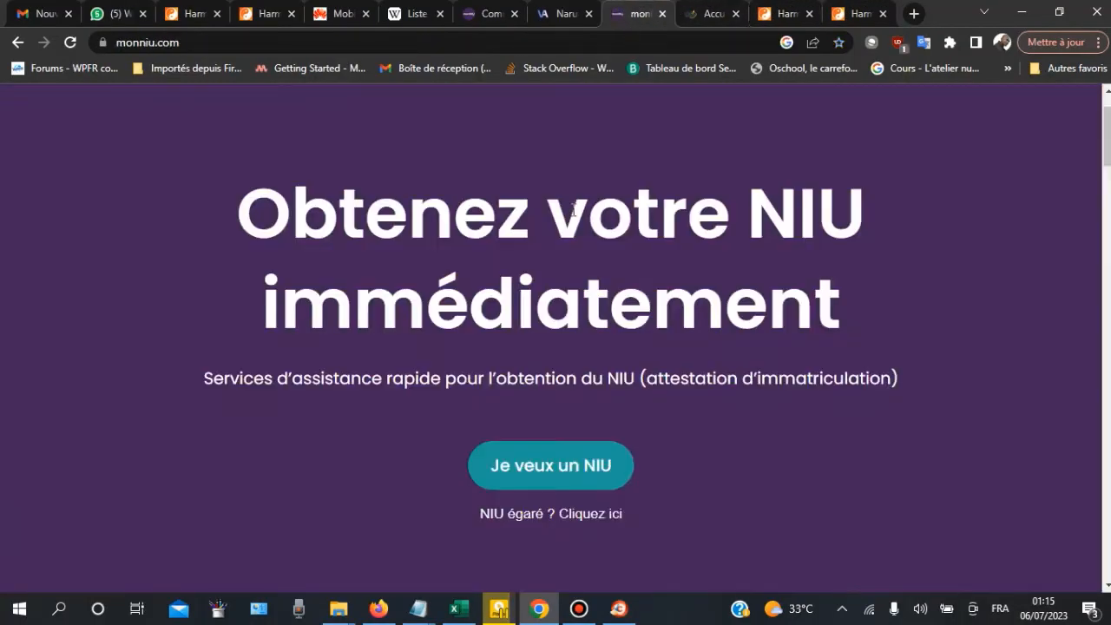
pyautogui.scroll(1, 574, 209)
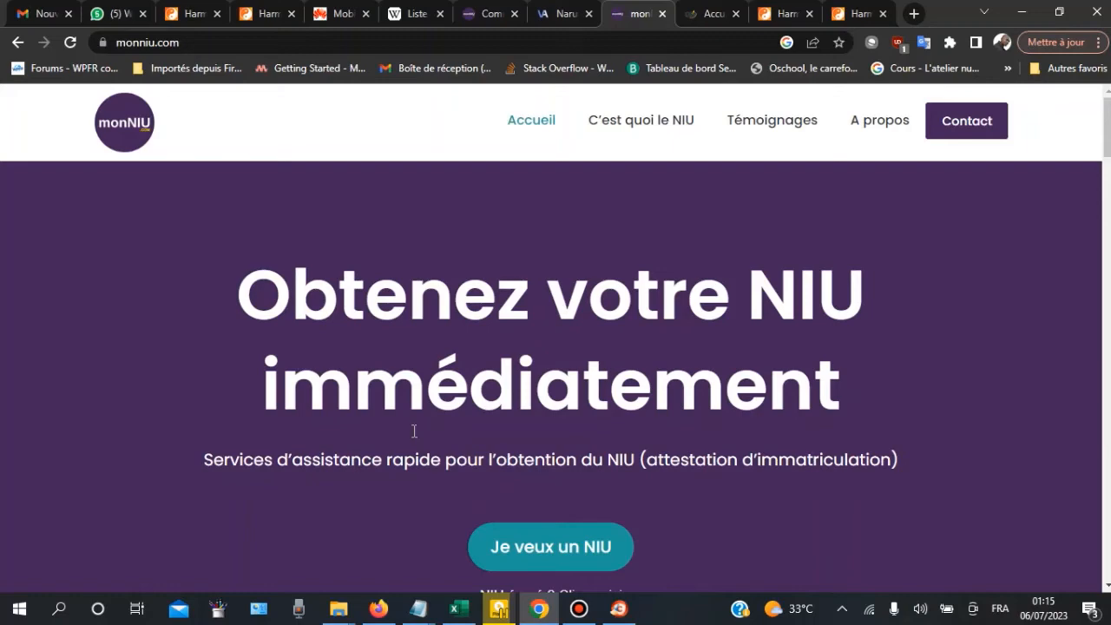
pyautogui.click(338, 612)
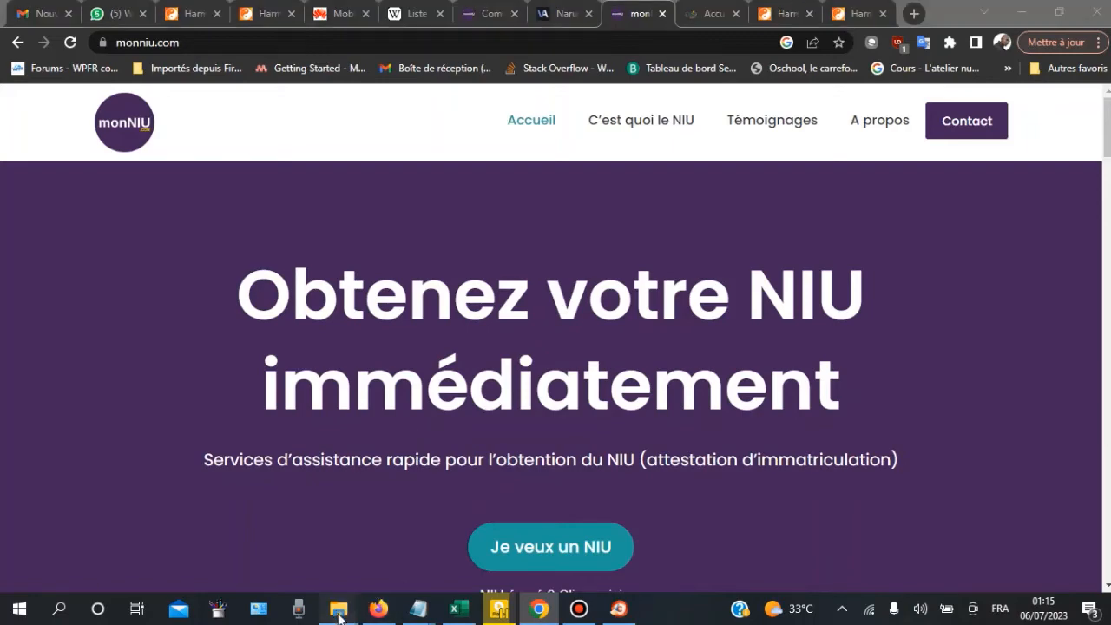
pyautogui.click(514, 534)
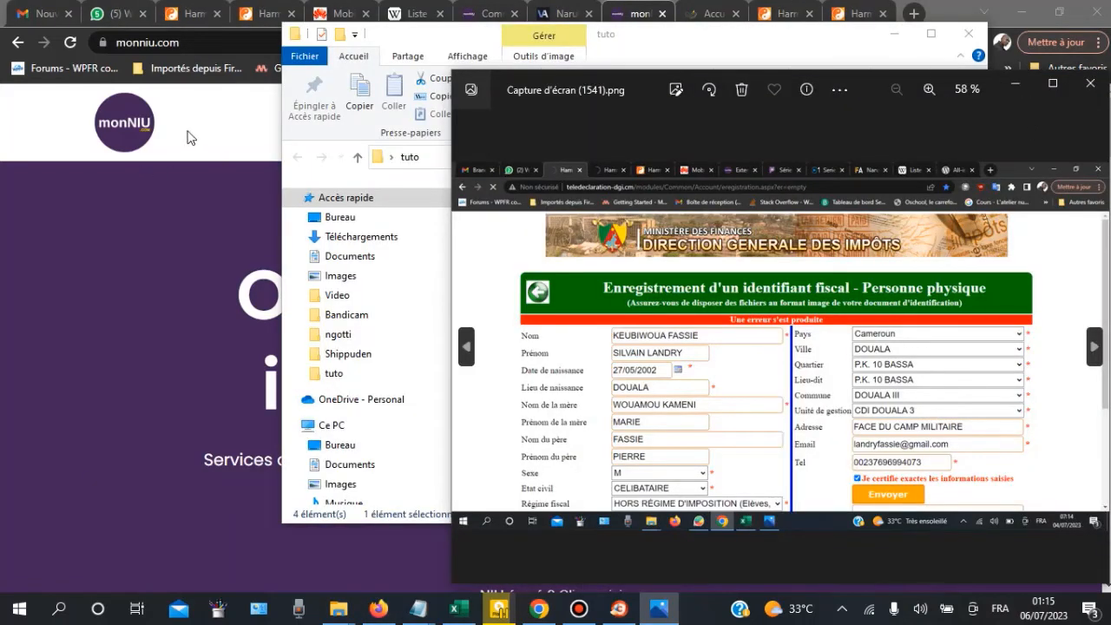
# Step: Bring Chrome forward and show the DGI form tab with the 'Cette filiation existe déjà' error
pyautogui.click(260, 134)
pyautogui.click(184, 13)
pyautogui.scroll(3, 404, 217)
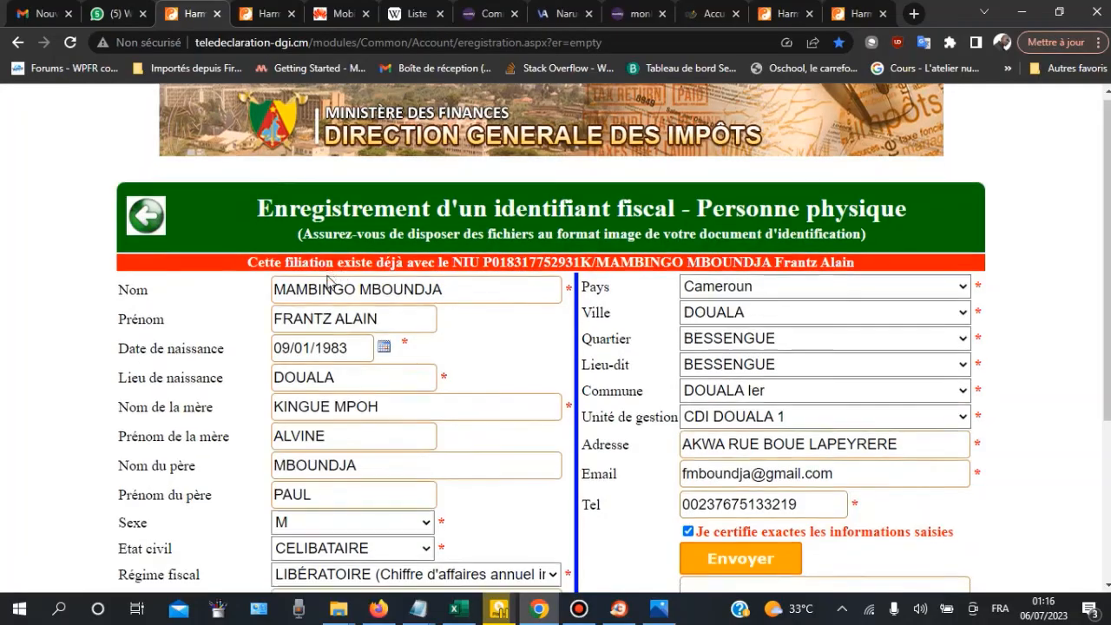
# Step: Glance at the monNIU homepage and return to the DGI registration form
pyautogui.scroll(-3, 330, 277)
pyautogui.scroll(3, 317, 274)
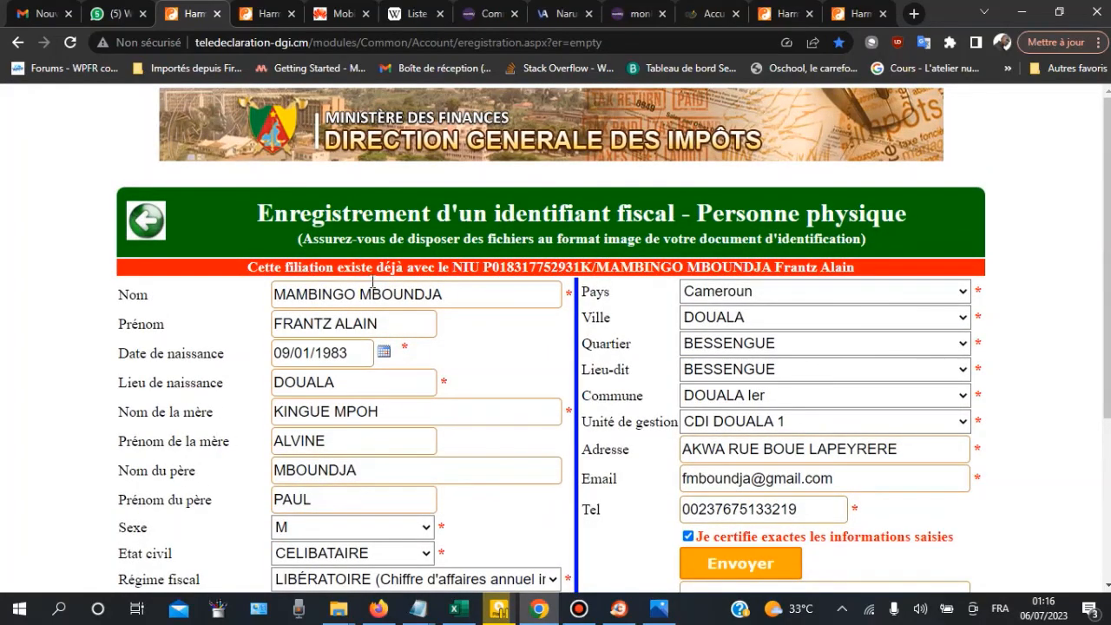
pyautogui.click(641, 13)
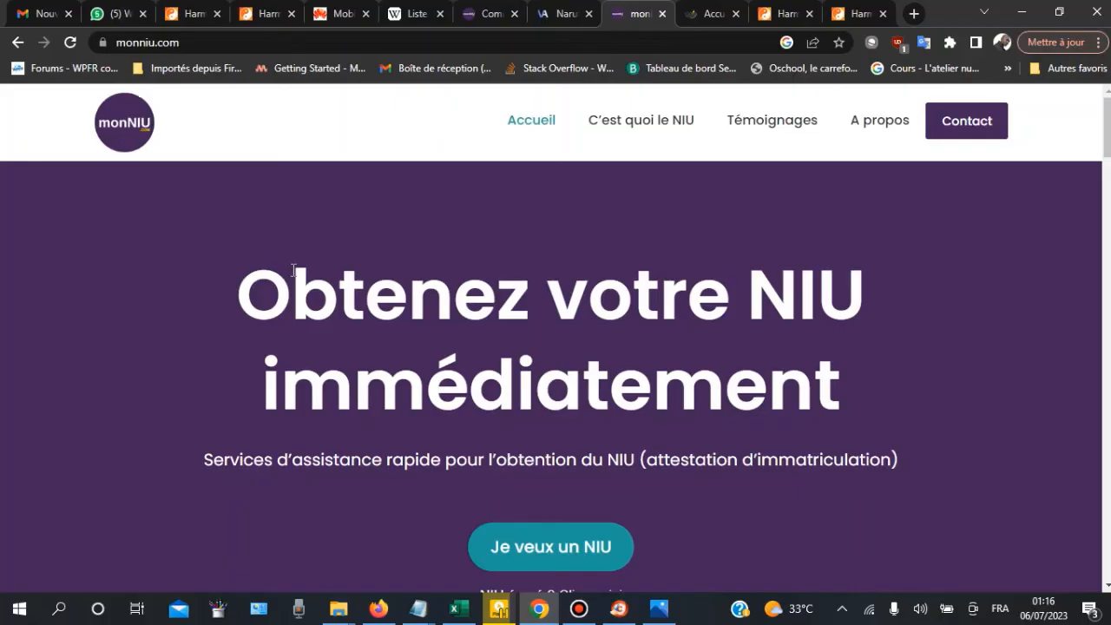
pyautogui.click(188, 22)
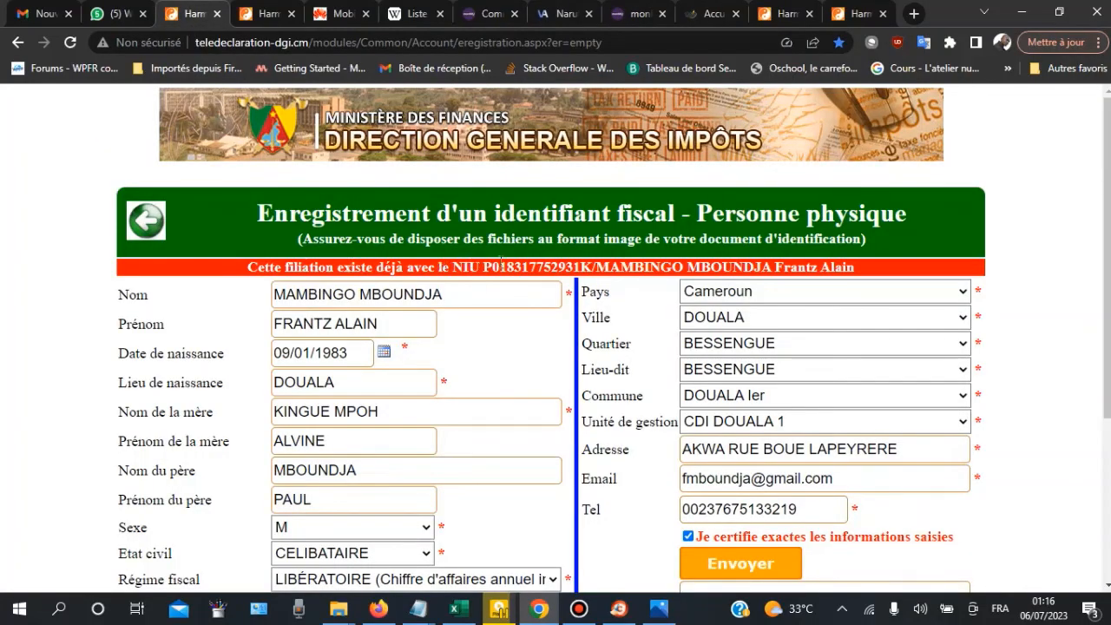
pyautogui.scroll(-1, 527, 268)
pyautogui.scroll(-1, 527, 268)
pyautogui.scroll(2, 496, 241)
# Step: Compare the other filled registration forms, then open Capture d'écran (1541).png in Photos
pyautogui.click(783, 13)
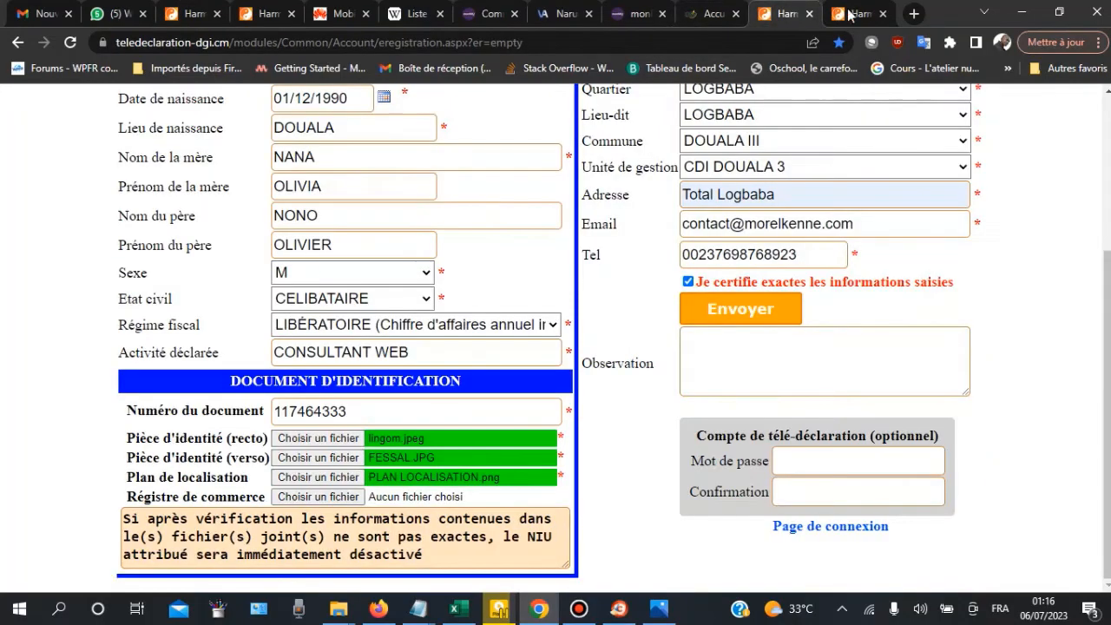
pyautogui.click(186, 17)
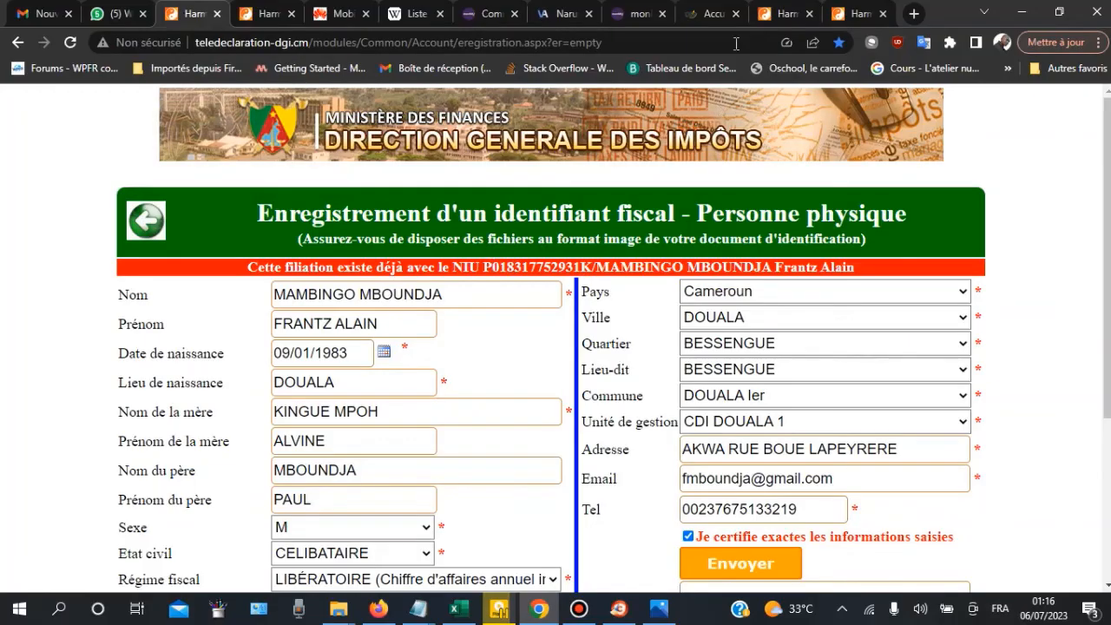
pyautogui.click(784, 13)
pyautogui.scroll(2, 757, 182)
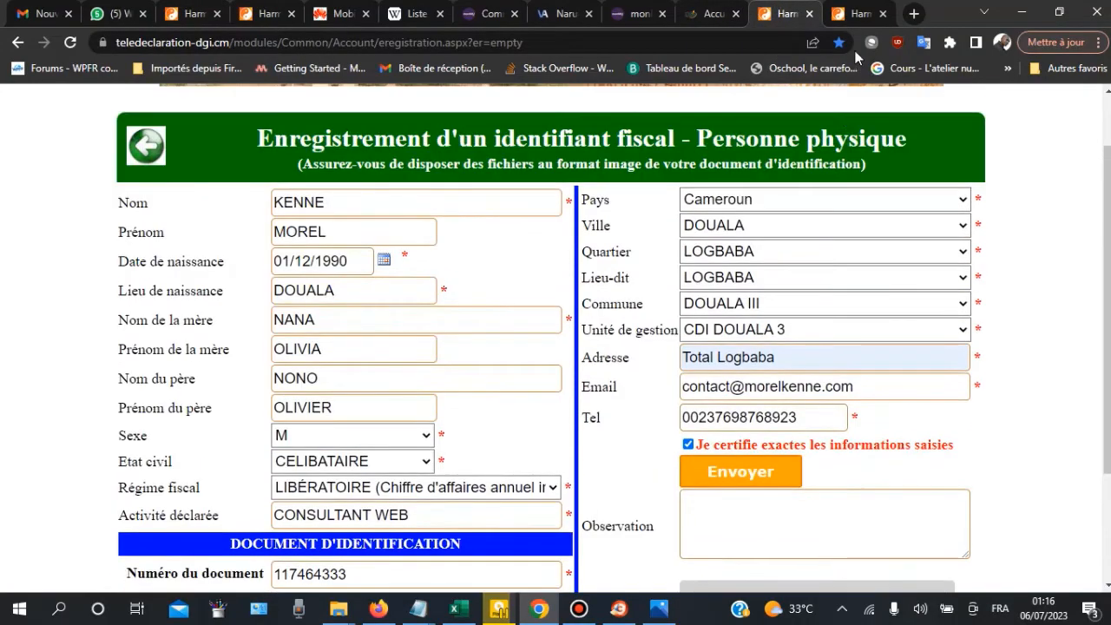
pyautogui.scroll(1, 532, 472)
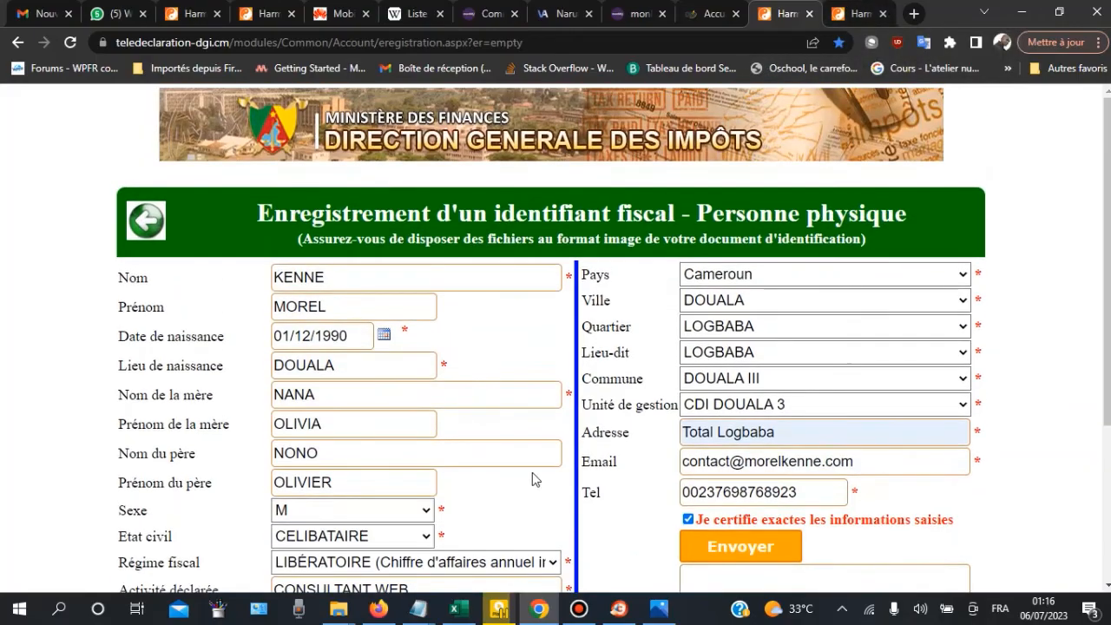
pyautogui.click(659, 612)
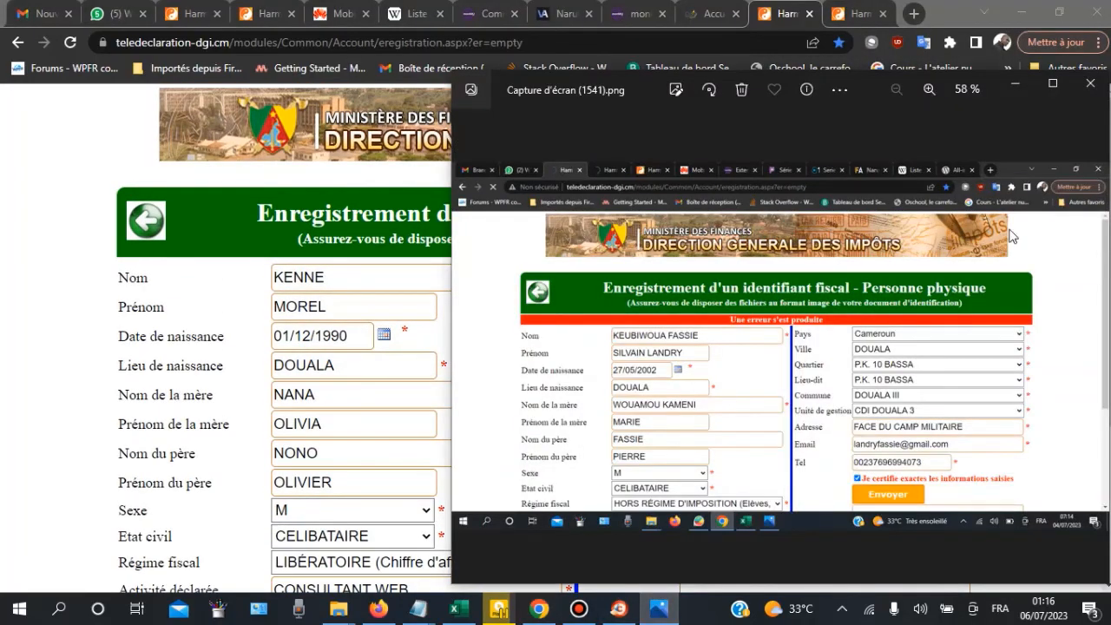
# Step: Maximise the screenshot to inspect it at 88 %, then minimise Photos
pyautogui.click(1053, 84)
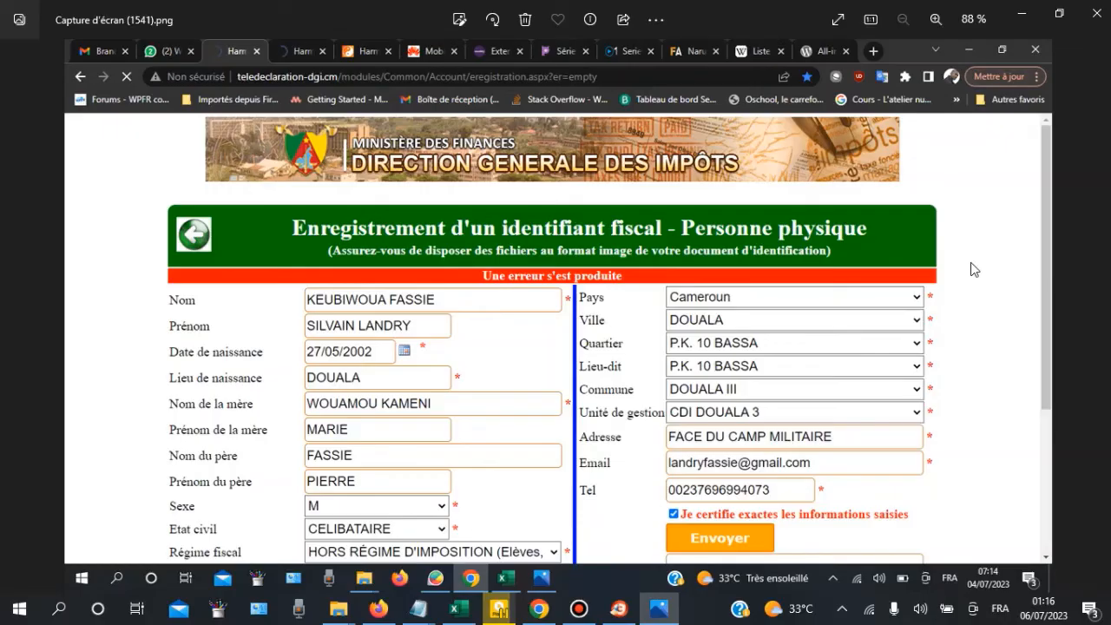
pyautogui.click(1021, 19)
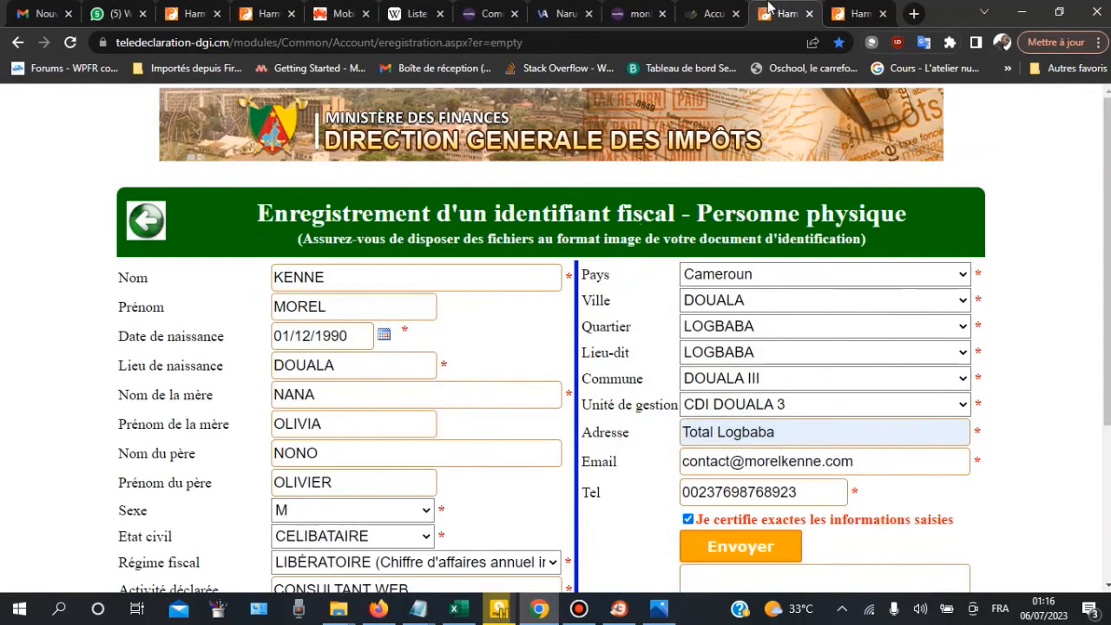
# Step: Bring up the monNIU homepage offering to get a NIU immediately
pyautogui.click(640, 14)
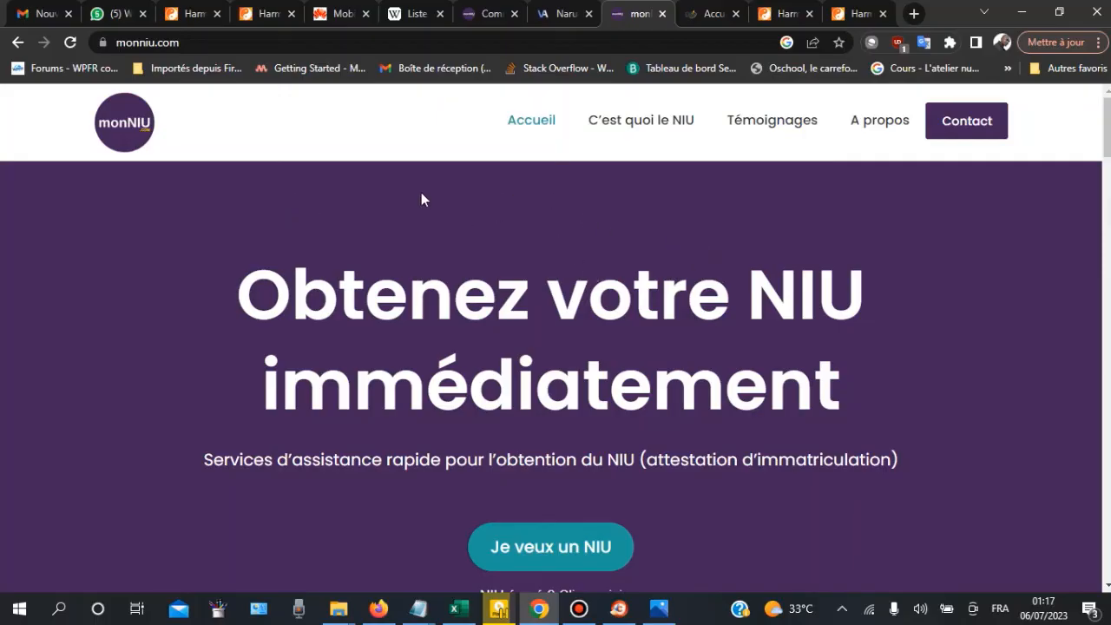
pyautogui.scroll(-1, 421, 196)
pyautogui.scroll(1, 418, 199)
pyautogui.scroll(-4, 287, 139)
pyautogui.scroll(4, 365, 178)
pyautogui.scroll(-2, 376, 189)
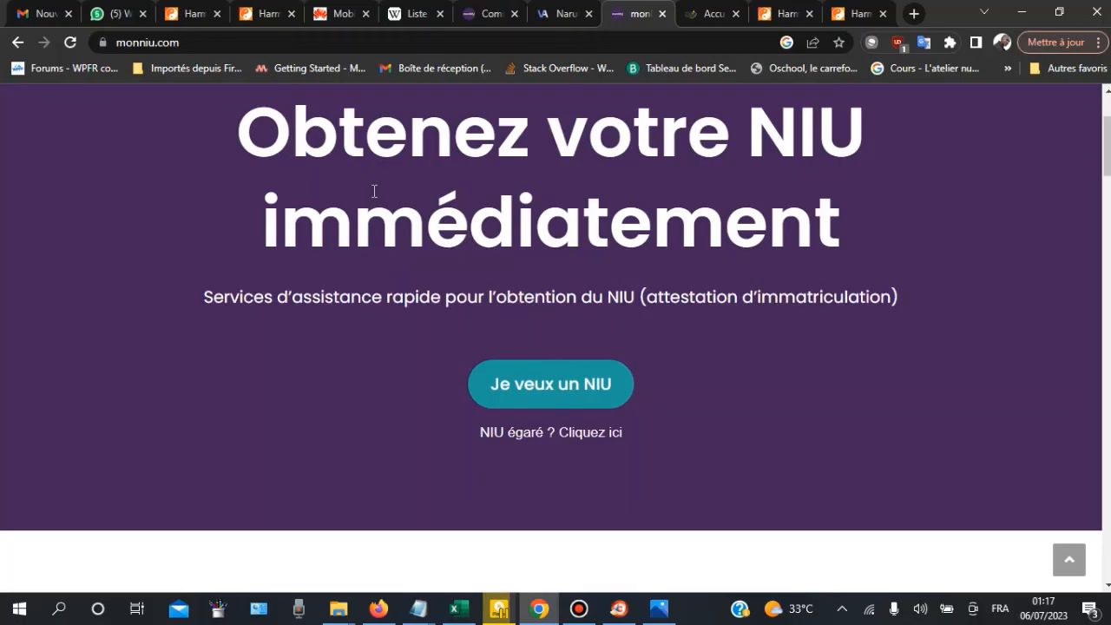
pyautogui.scroll(-12, 374, 194)
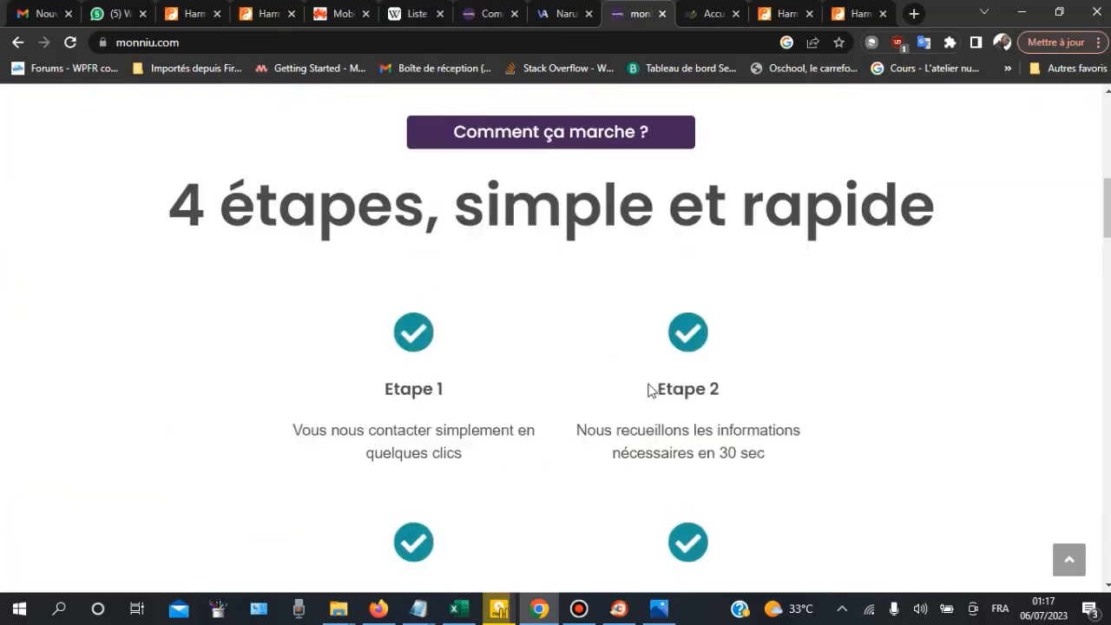
pyautogui.scroll(-6, 700, 395)
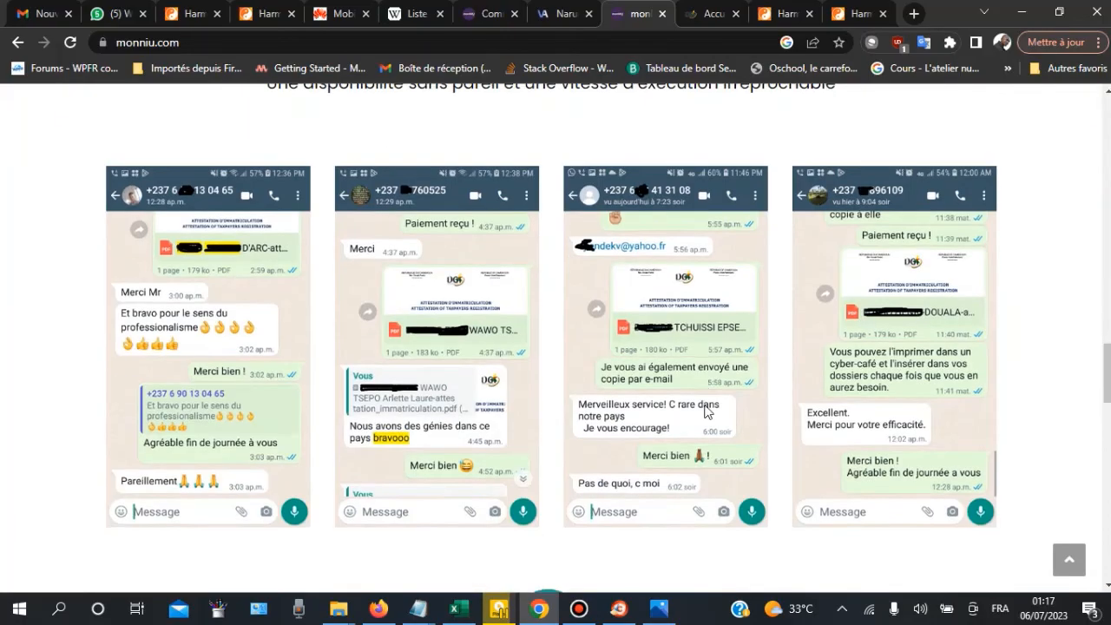
pyautogui.scroll(9, 704, 404)
pyautogui.scroll(10, 697, 380)
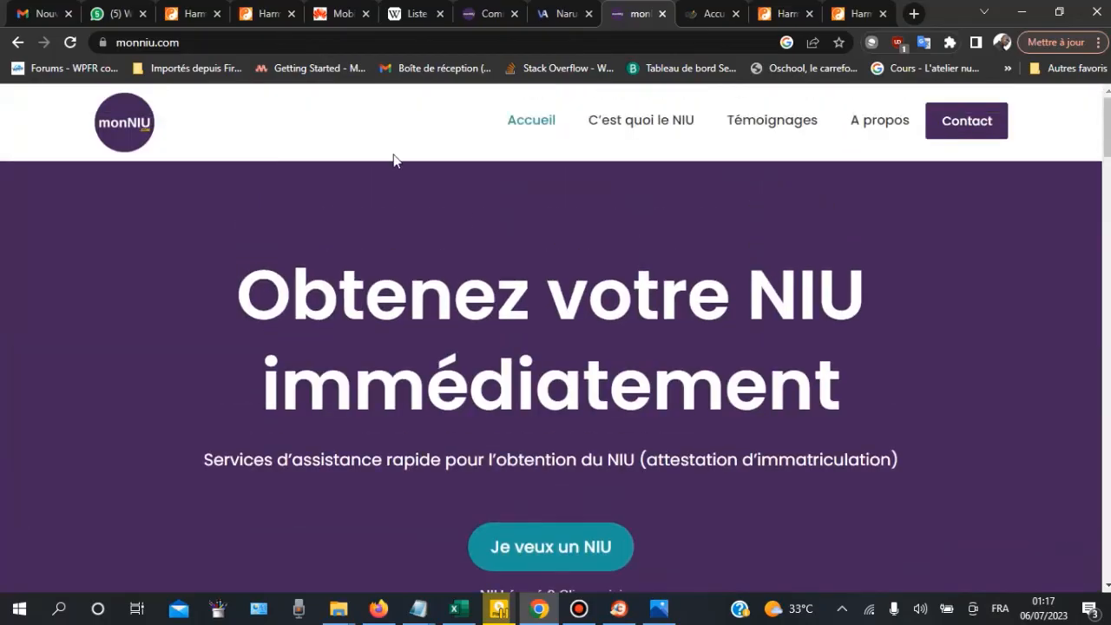